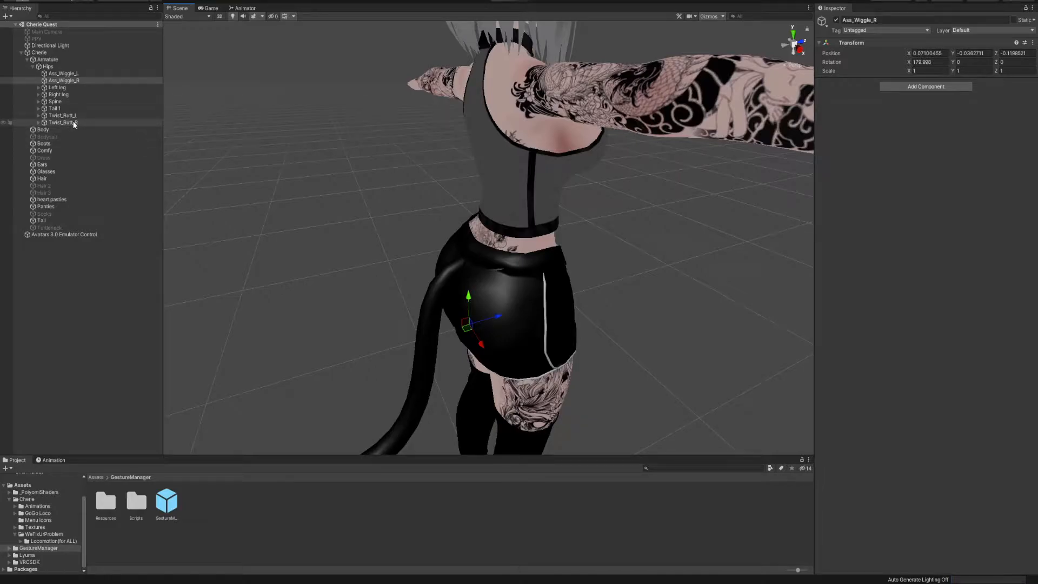
{"action": "right_click_drag", "start_coordinate": [516, 159], "coordinate": [416, 146]}
{"action": "key", "text": "d"}
{"action": "key", "text": "d"}
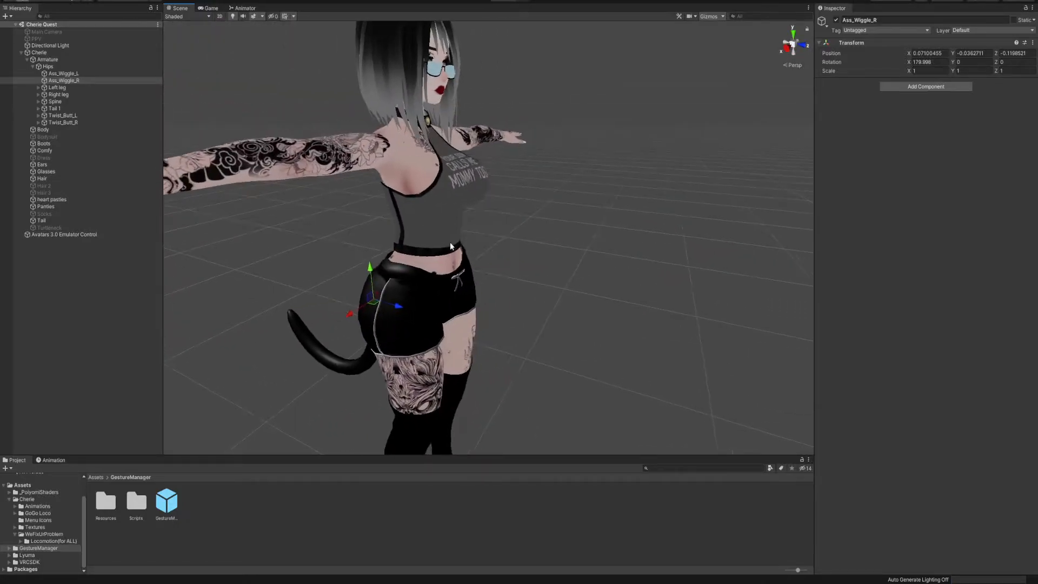
{"action": "right_click_drag", "start_coordinate": [444, 262], "coordinate": [420, 232]}
{"action": "key", "text": "a"}
{"action": "key", "text": "d"}
{"action": "middle_click_drag", "start_coordinate": [419, 231], "coordinate": [416, 231]}
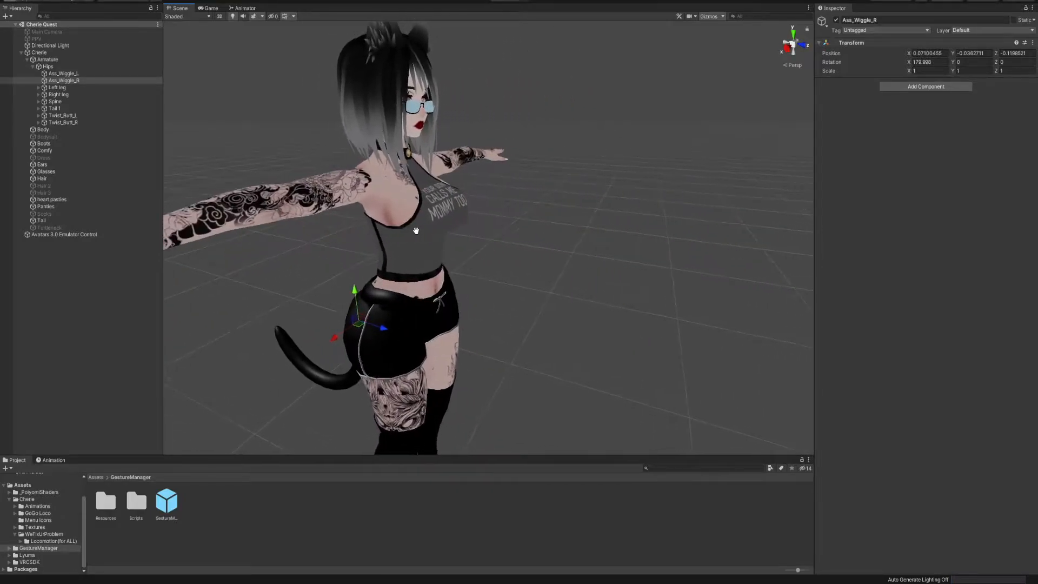
{"action": "mouse_move", "coordinate": [416, 234]}
{"action": "right_mouse_down"}
{"action": "mouse_move", "coordinate": [404, 229]}
{"action": "mouse_move", "coordinate": [424, 244]}
{"action": "right_mouse_up"}
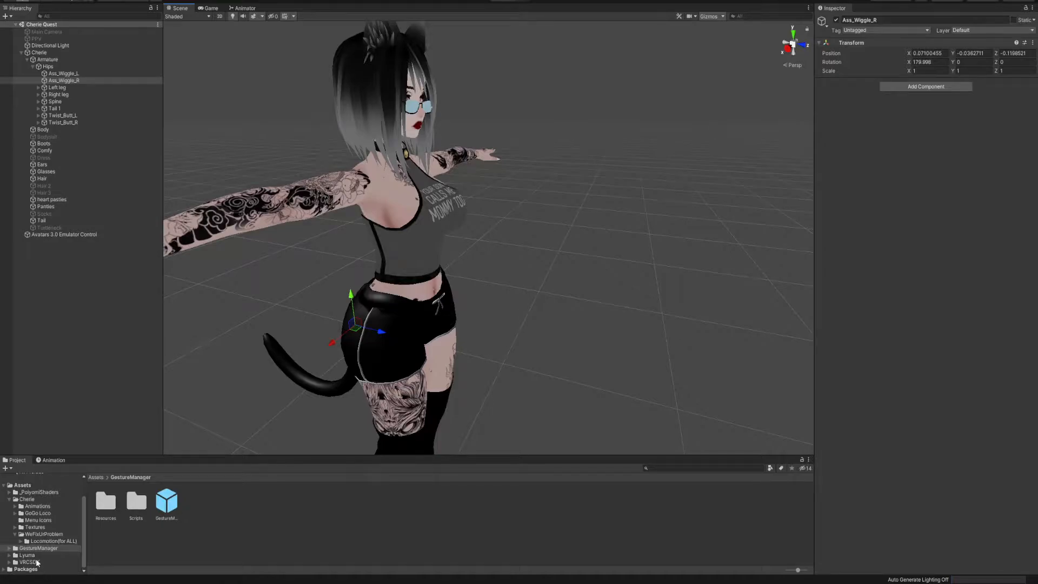
- Locate the VRCSDK3-AVATAR-2022.04.21.03.29_Public package in the Documents folder UNITY IMPORTANT in File Explorer, and close the window
{"action": "key", "text": "super+e"}
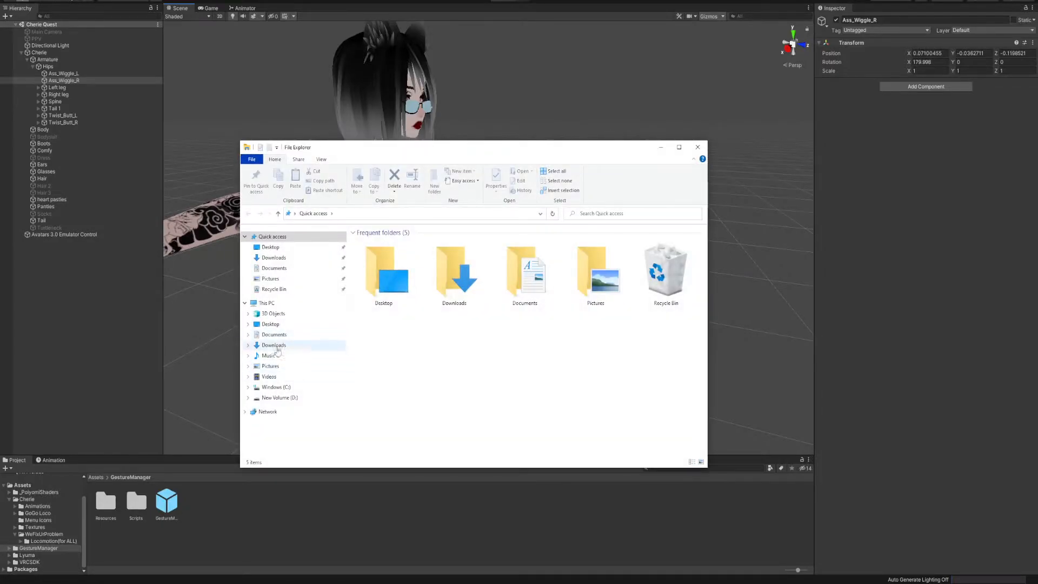
{"action": "left_click", "coordinate": [274, 334]}
{"action": "double_click", "coordinate": [384, 371]}
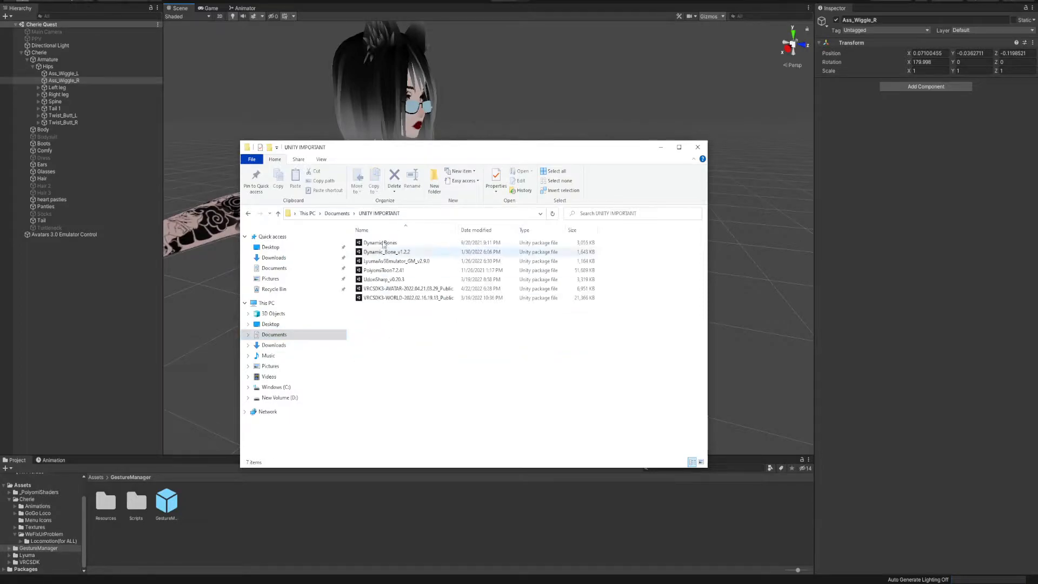
{"action": "left_click", "coordinate": [404, 289]}
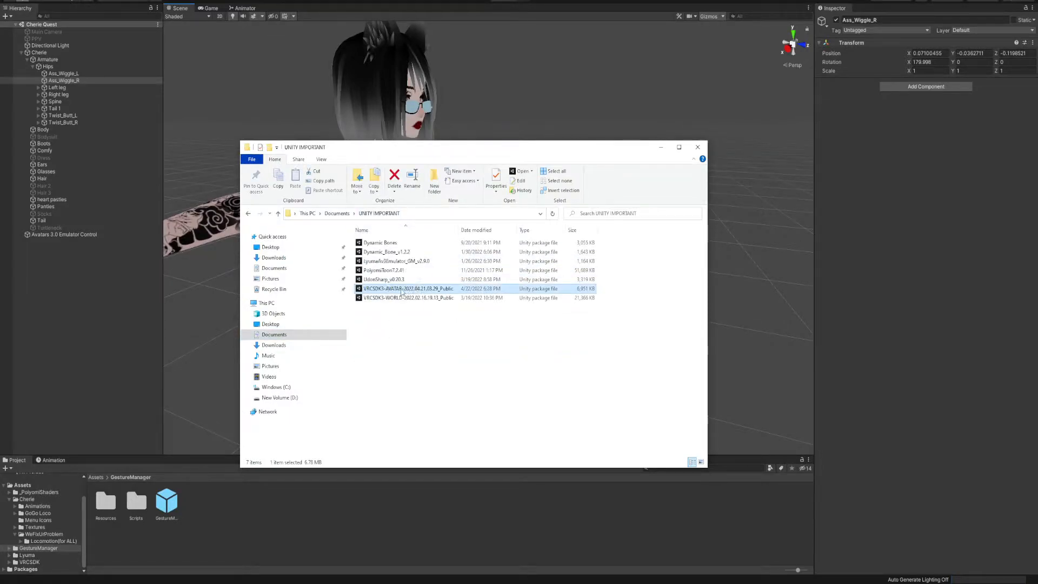
{"action": "left_click", "coordinate": [699, 151]}
- Check the Ass_Wiggle_R and Twist_Butt_L bones under the Hips of the Cherie armature
{"action": "left_click_drag", "start_coordinate": [351, 187], "coordinate": [242, 177], "text": "alt"}
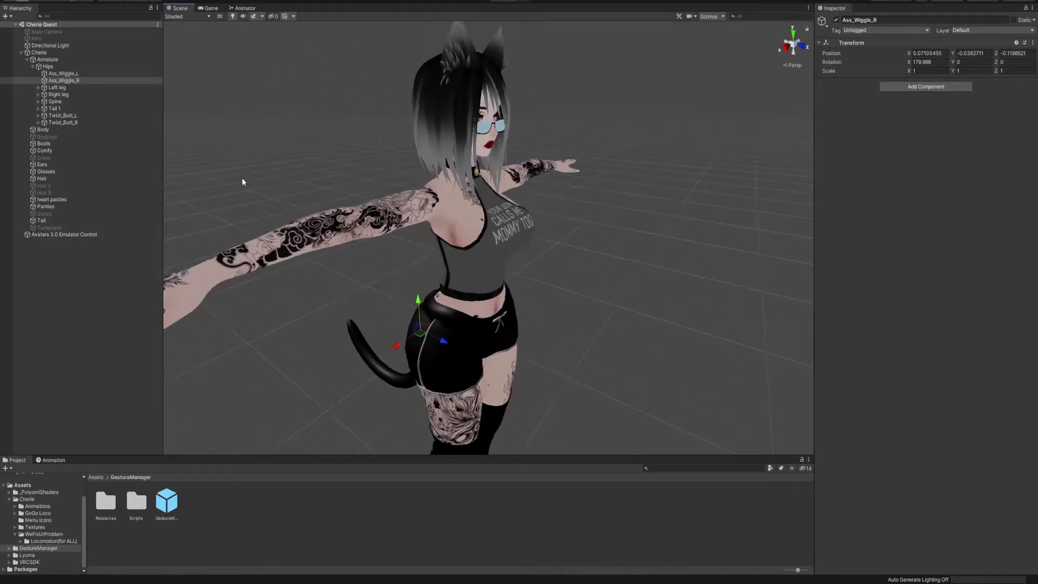
{"action": "left_click", "coordinate": [60, 81]}
{"action": "left_click_drag", "start_coordinate": [61, 123], "coordinate": [67, 122]}
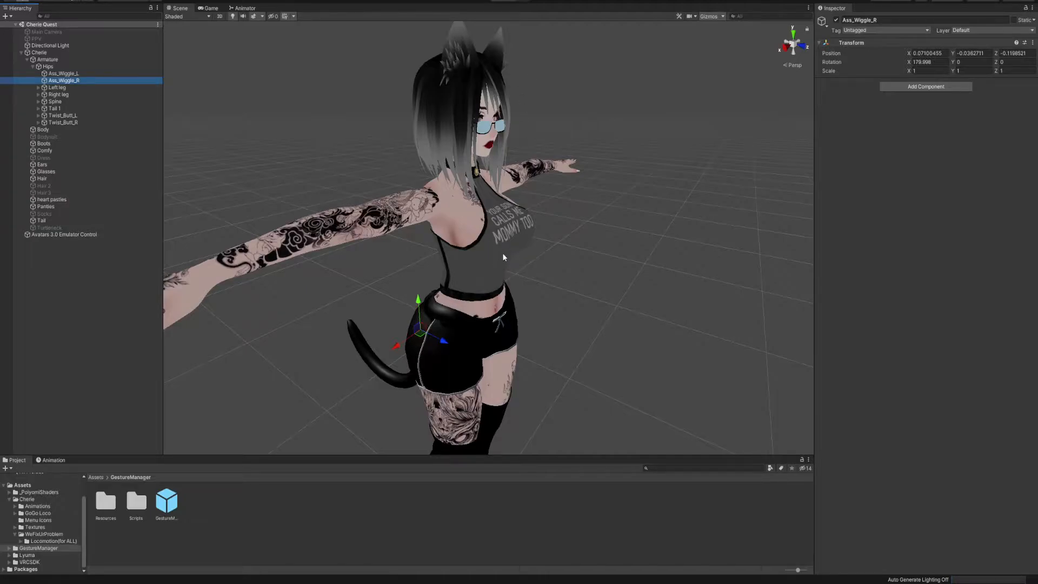
{"action": "left_click", "coordinate": [62, 116]}
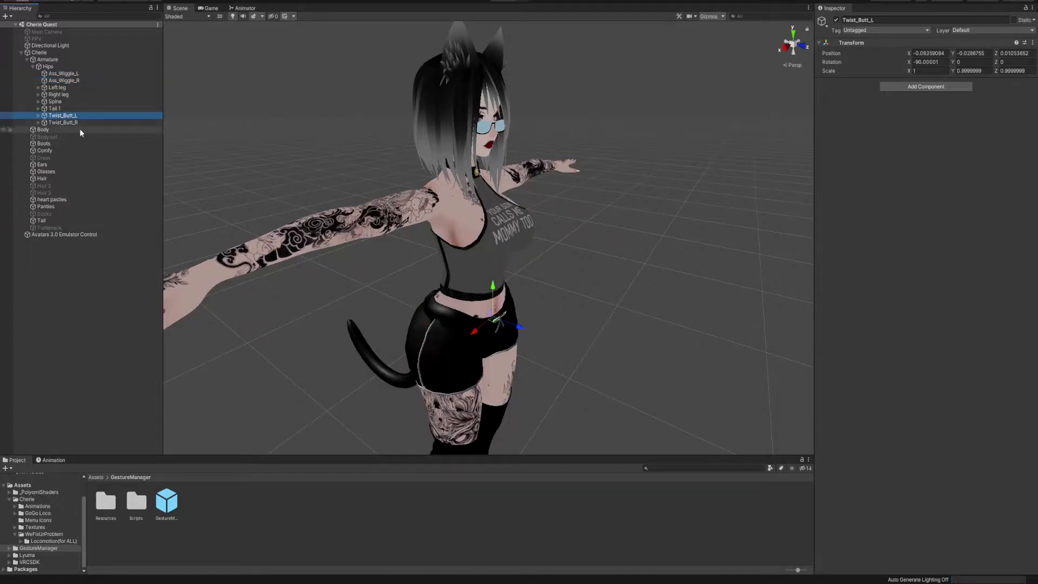
{"action": "left_click", "coordinate": [80, 129]}
- Add a VRC Phys Bone component to the Twist_Butt_R bone and assign Twist_Butt_R as its Root Transform
{"action": "left_click", "coordinate": [74, 123]}
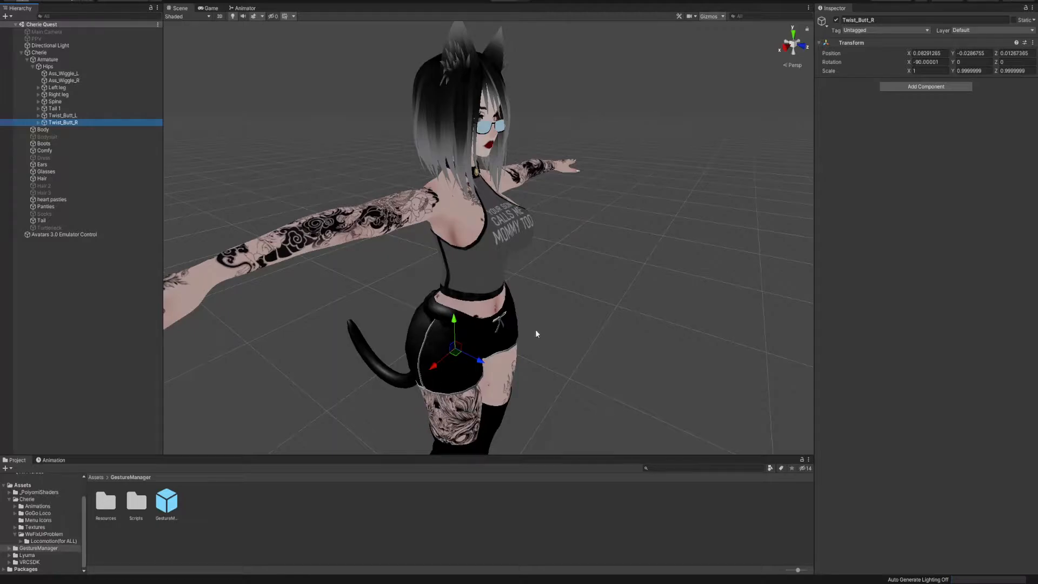
{"action": "left_click", "coordinate": [910, 89]}
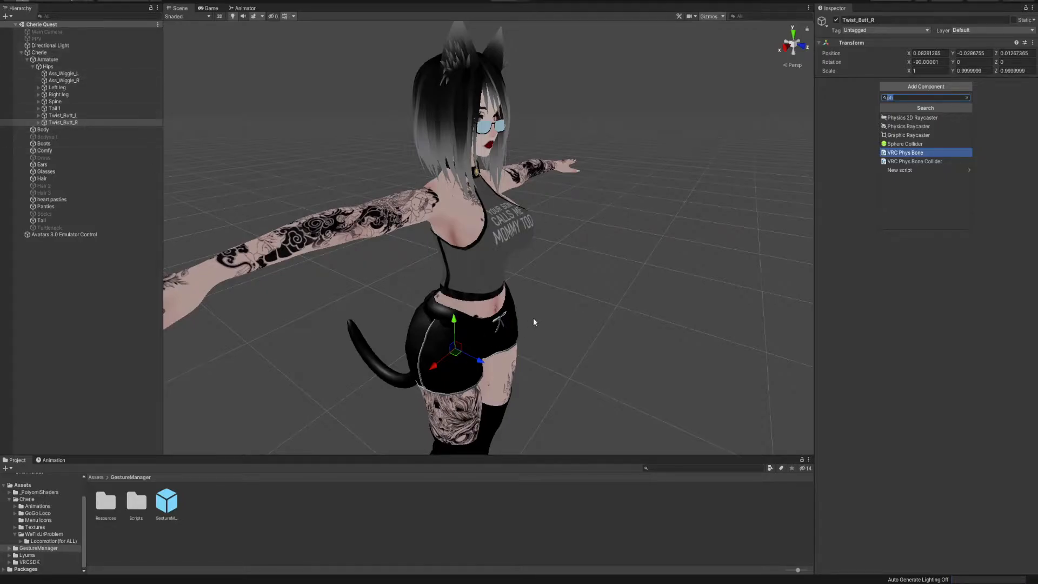
{"action": "left_click", "coordinate": [914, 153]}
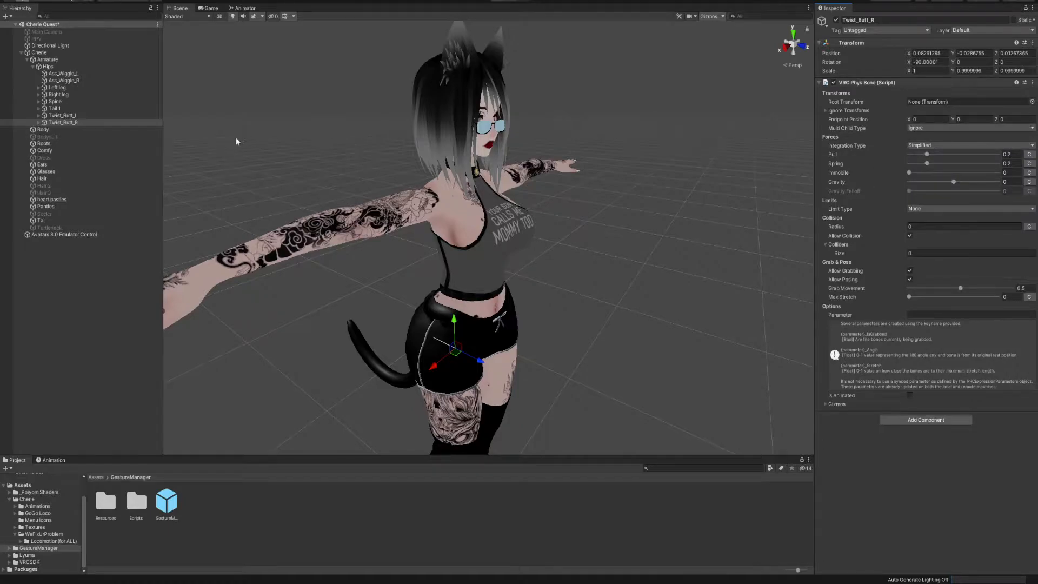
{"action": "left_click_drag", "start_coordinate": [65, 123], "coordinate": [940, 103]}
- Set the Phys Bone gizmos' Bone Opacity to 1 and Limit Opacity to about 0.67, keeping Show Gizmos enabled
{"action": "left_click_drag", "start_coordinate": [378, 216], "coordinate": [487, 187], "text": "alt"}
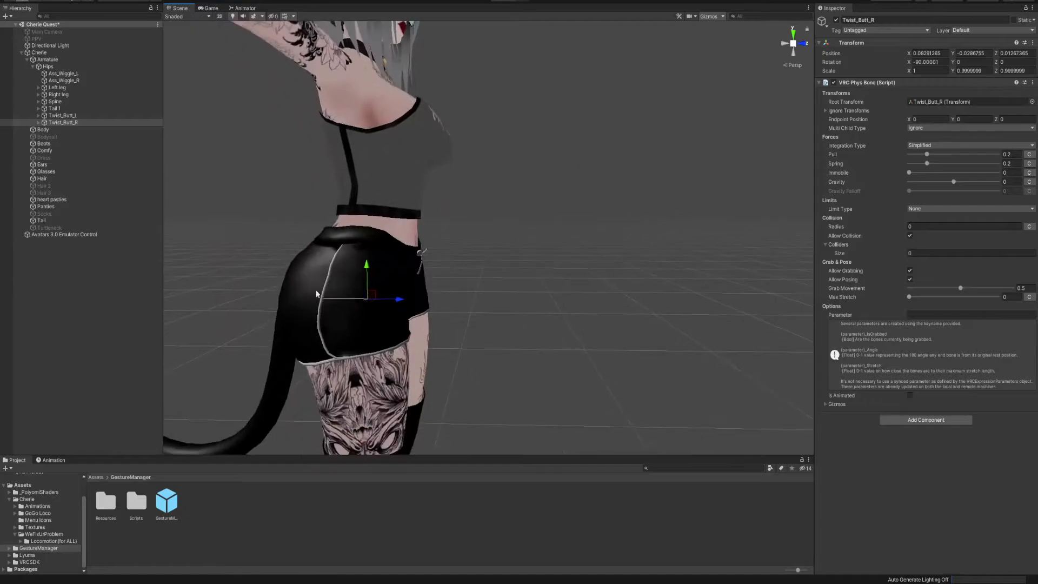
{"action": "left_click_drag", "start_coordinate": [345, 297], "coordinate": [371, 366], "text": "alt"}
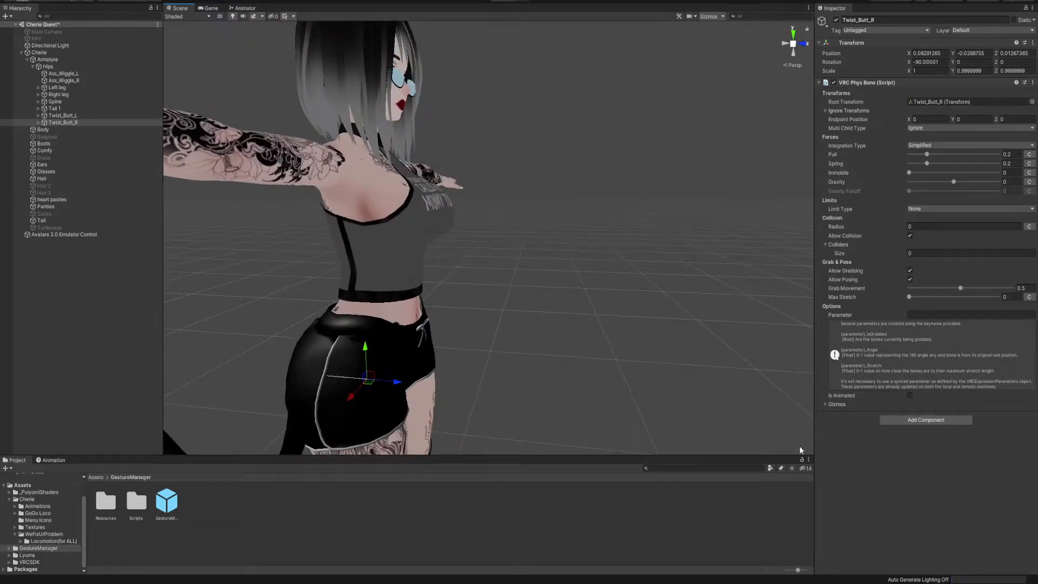
{"action": "left_click", "coordinate": [827, 405]}
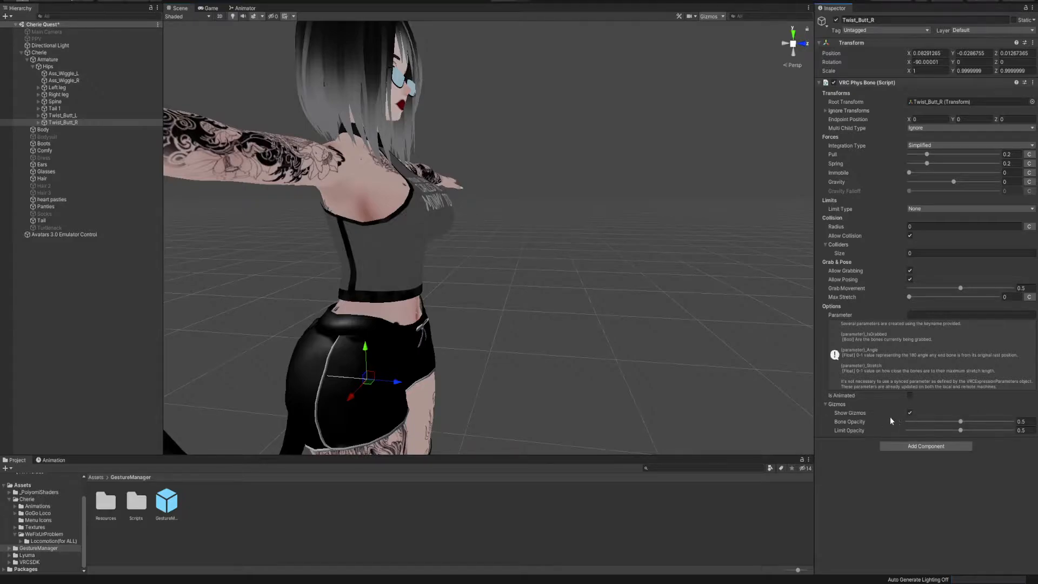
{"action": "left_click", "coordinate": [911, 414]}
{"action": "left_click", "coordinate": [910, 414]}
{"action": "mouse_move", "coordinate": [961, 422]}
{"action": "left_mouse_down"}
{"action": "mouse_move", "coordinate": [1018, 421]}
{"action": "mouse_move", "coordinate": [915, 431]}
{"action": "mouse_move", "coordinate": [978, 431]}
{"action": "left_mouse_up"}
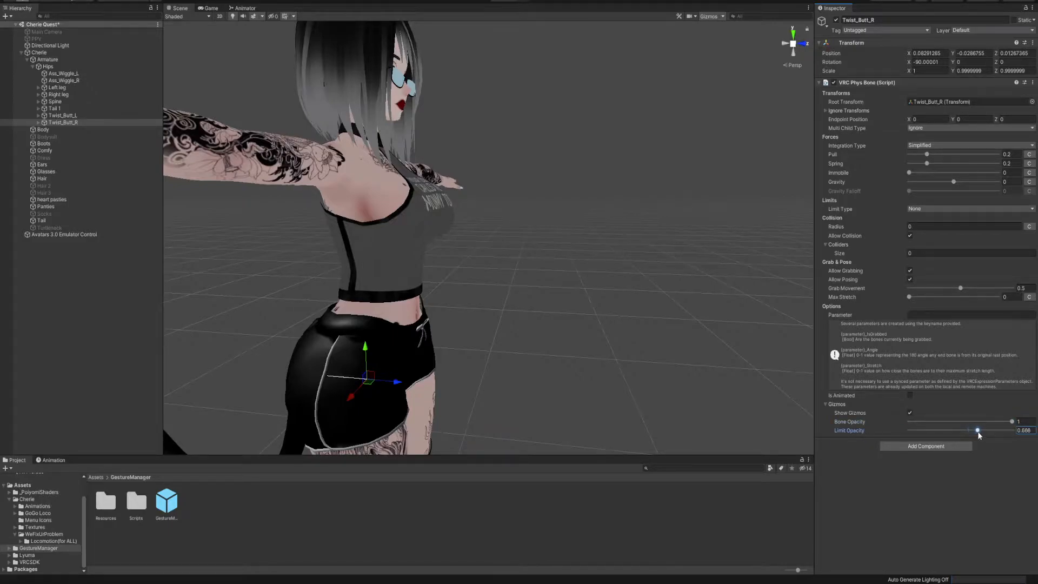
{"action": "left_click", "coordinate": [826, 405]}
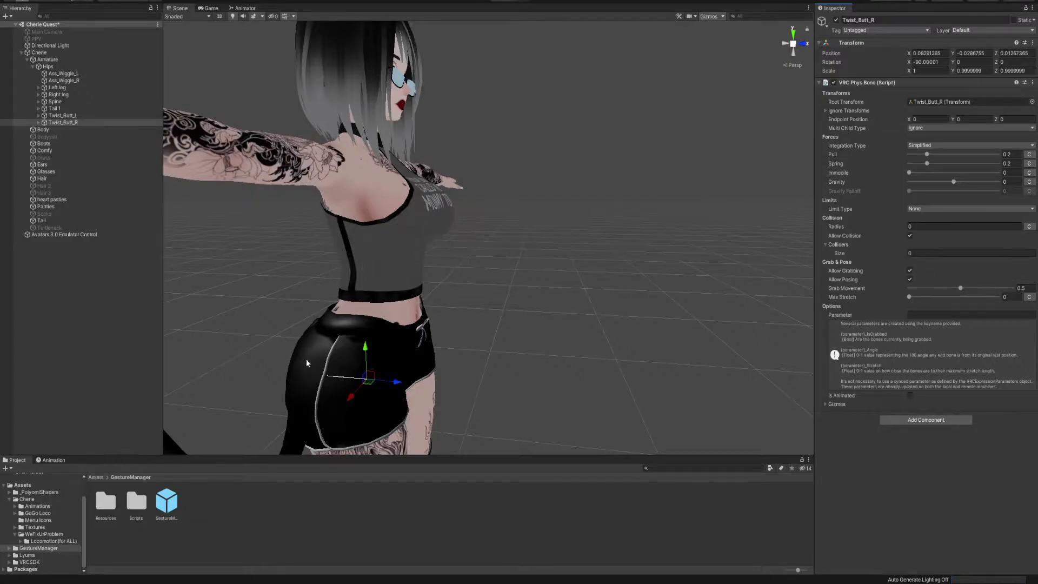
- Disable Allow Grabbing and Allow Posing on the Phys Bone and set its collision Radius to 1
{"action": "left_click", "coordinate": [910, 270]}
{"action": "left_click", "coordinate": [911, 279]}
{"action": "left_click", "coordinate": [918, 227]}
{"action": "type", "text": "1"}
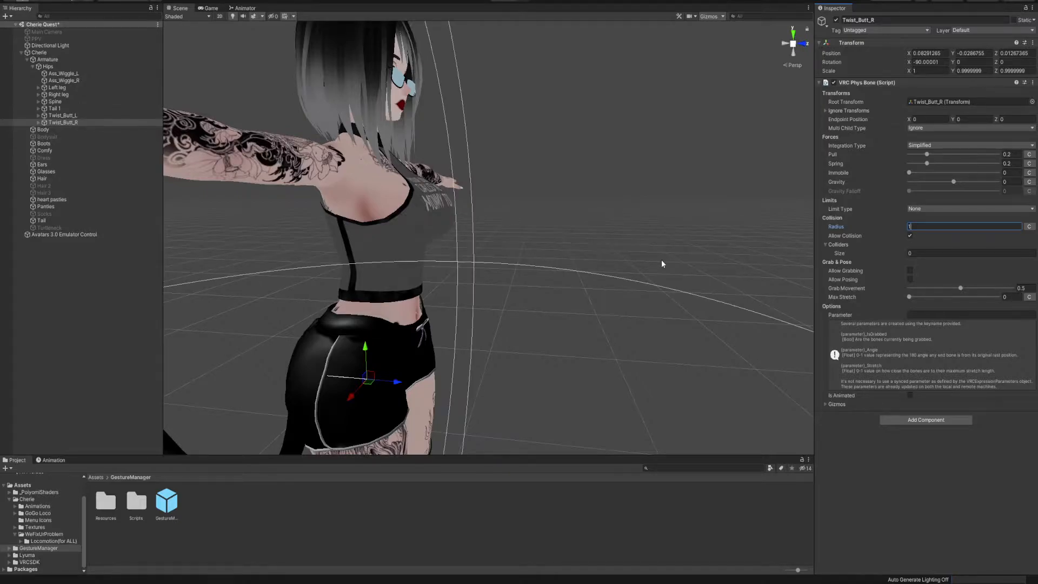
- Examine the extent of the Phys Bone's collision radius around the avatar, finishing with the bone framed in view
{"action": "scroll", "coordinate": [642, 159], "scroll_direction": "down", "scroll_amount": 10}
{"action": "right_click_drag", "start_coordinate": [642, 223], "coordinate": [574, 221]}
{"action": "scroll", "coordinate": [646, 165], "scroll_direction": "up", "scroll_amount": 2}
{"action": "middle_click_drag", "start_coordinate": [574, 221], "coordinate": [578, 222]}
{"action": "right_click_drag", "start_coordinate": [577, 221], "coordinate": [519, 241]}
{"action": "middle_click_drag", "start_coordinate": [695, 116], "coordinate": [586, 255]}
{"action": "right_click_drag", "start_coordinate": [586, 255], "coordinate": [613, 236]}
{"action": "right_click_drag", "start_coordinate": [544, 231], "coordinate": [609, 232]}
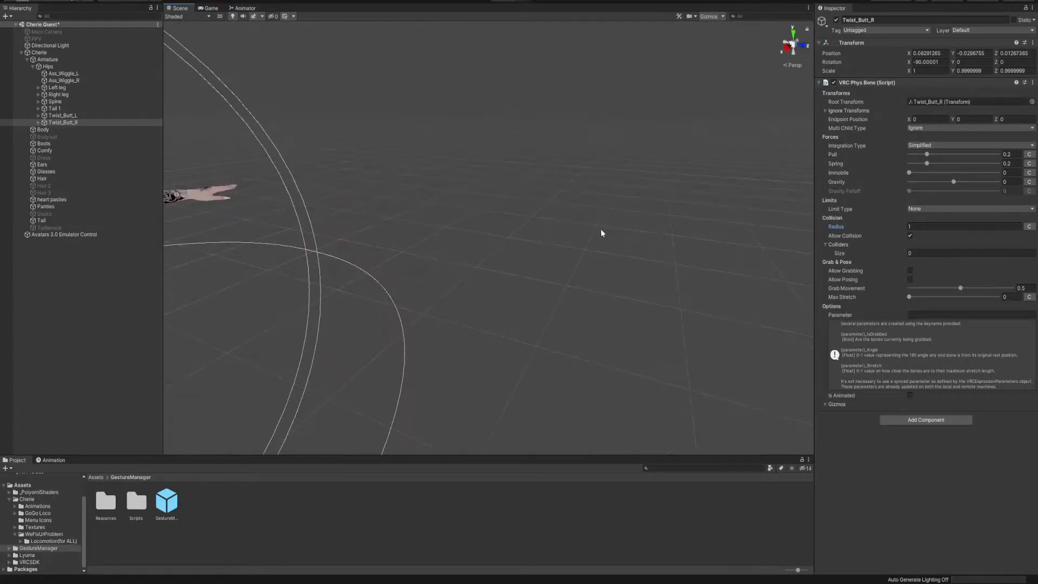
{"action": "key", "text": "f"}
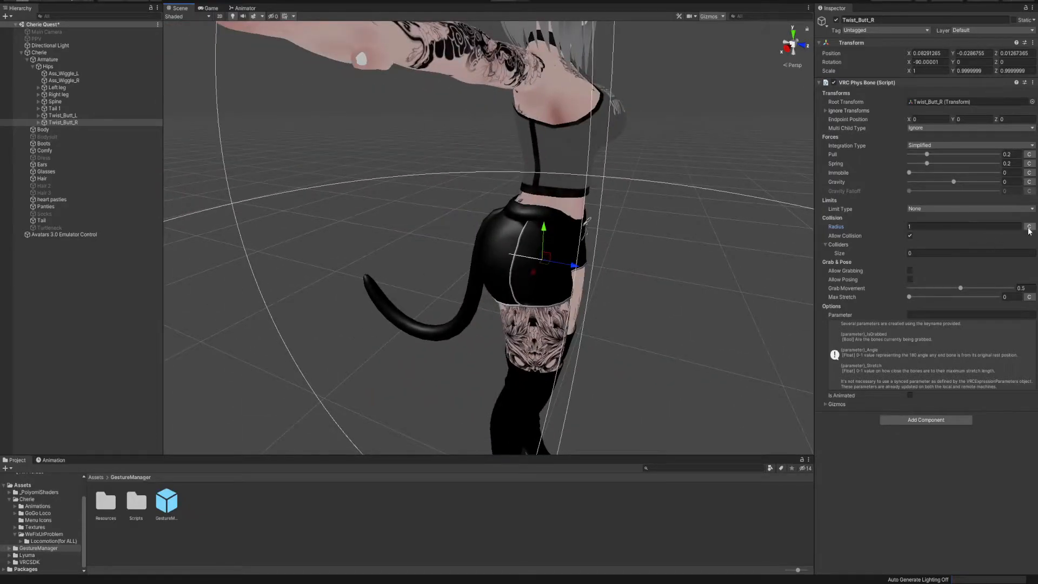
- Add a curve to the collision Radius and lower its start to 0 and its end to slightly above 0
{"action": "left_click", "coordinate": [1029, 228]}
{"action": "left_click", "coordinate": [932, 236]}
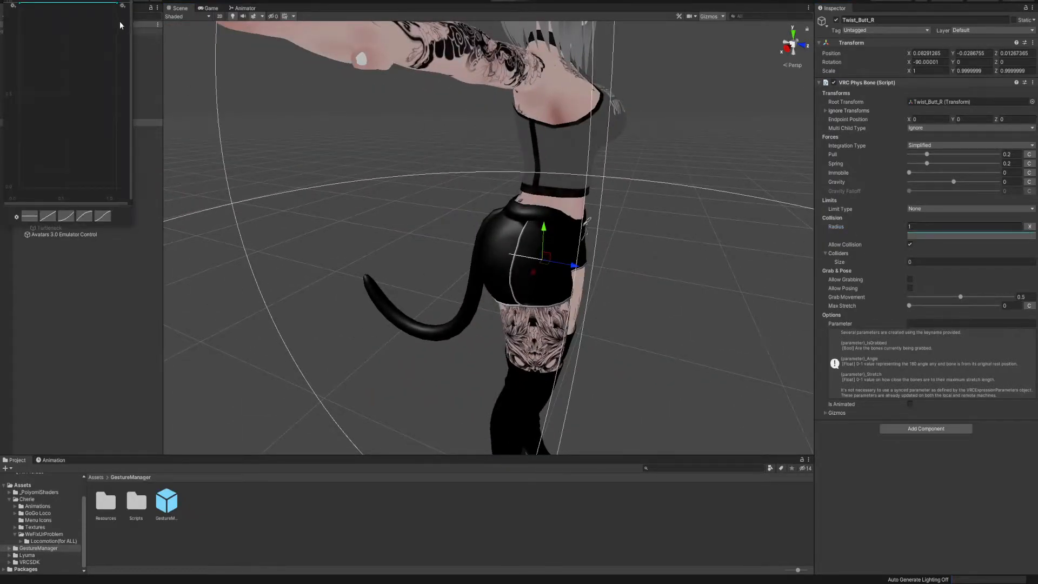
{"action": "left_click_drag", "start_coordinate": [116, 7], "coordinate": [139, 174]}
{"action": "left_click_drag", "start_coordinate": [22, 7], "coordinate": [21, 189]}
{"action": "left_click", "coordinate": [301, 177]}
- Examine from several angles how the collision sphere fits the avatar's right buttock
{"action": "left_click_drag", "start_coordinate": [377, 172], "coordinate": [511, 217], "text": "alt"}
{"action": "middle_click_drag", "start_coordinate": [511, 216], "coordinate": [470, 200]}
{"action": "left_click_drag", "start_coordinate": [419, 184], "coordinate": [519, 203], "text": "alt"}
{"action": "middle_click_drag", "start_coordinate": [184, 171], "coordinate": [359, 159]}
{"action": "right_click_drag", "start_coordinate": [317, 163], "coordinate": [427, 187]}
{"action": "middle_click_drag", "start_coordinate": [303, 187], "coordinate": [420, 173]}
{"action": "right_click_drag", "start_coordinate": [379, 175], "coordinate": [401, 167]}
{"action": "scroll", "coordinate": [406, 176], "scroll_direction": "down", "scroll_amount": 5}
- Bend the Radius curve's starting tangent upward so the curve bulges between its two end points
{"action": "left_click", "coordinate": [960, 238]}
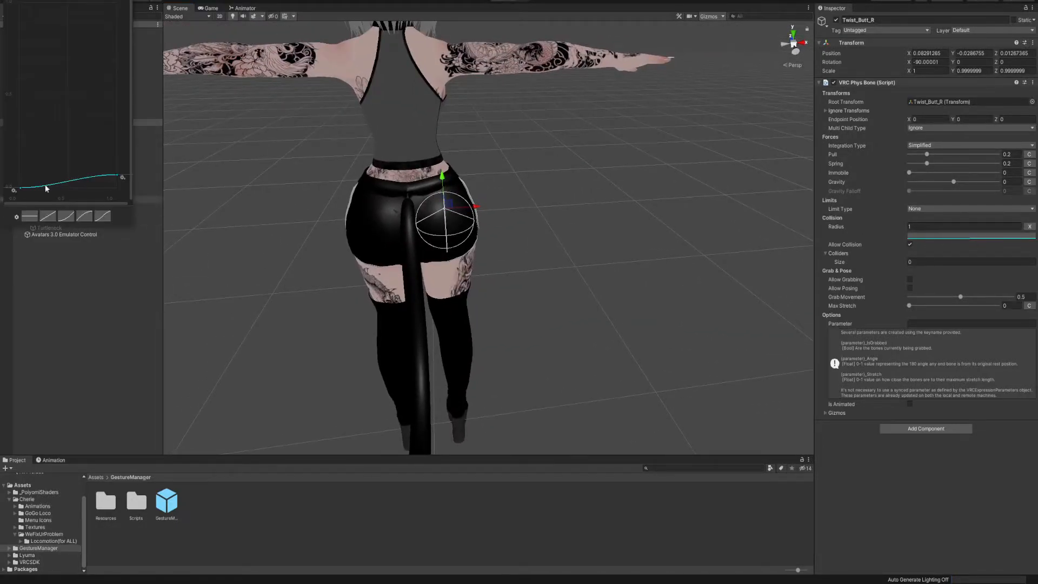
{"action": "left_click_drag", "start_coordinate": [22, 191], "coordinate": [18, 189]}
{"action": "left_click_drag", "start_coordinate": [39, 188], "coordinate": [102, 172]}
{"action": "left_click", "coordinate": [455, 164]}
- Lower the end point of the Radius curve slightly to shrink the collision sphere at the bone's tip
{"action": "middle_click_drag", "start_coordinate": [454, 166], "coordinate": [434, 139]}
{"action": "right_click_drag", "start_coordinate": [436, 140], "coordinate": [492, 174]}
{"action": "middle_click_drag", "start_coordinate": [492, 174], "coordinate": [479, 164]}
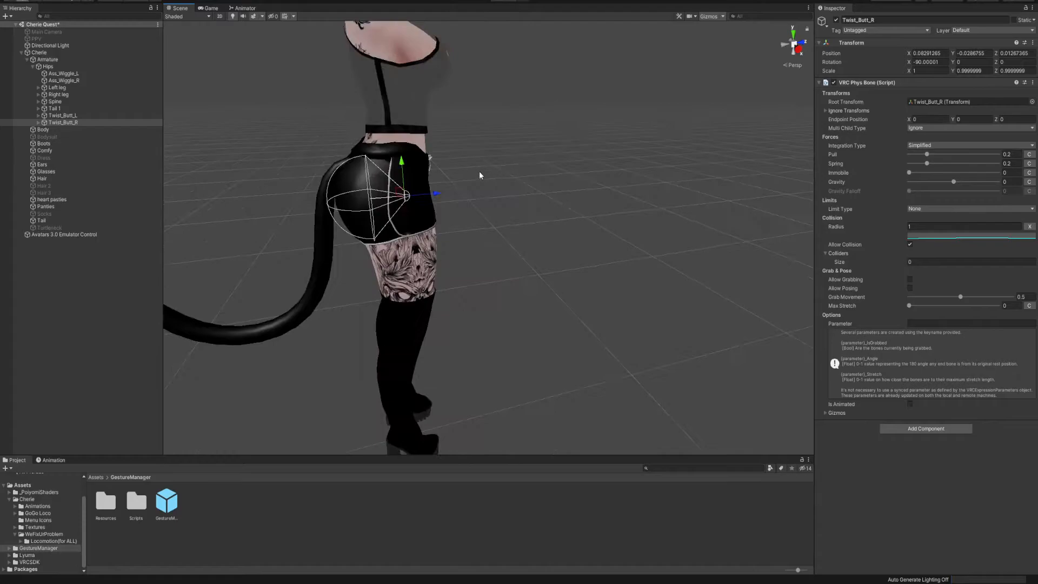
{"action": "left_click", "coordinate": [963, 236]}
{"action": "left_click_drag", "start_coordinate": [104, 175], "coordinate": [112, 179]}
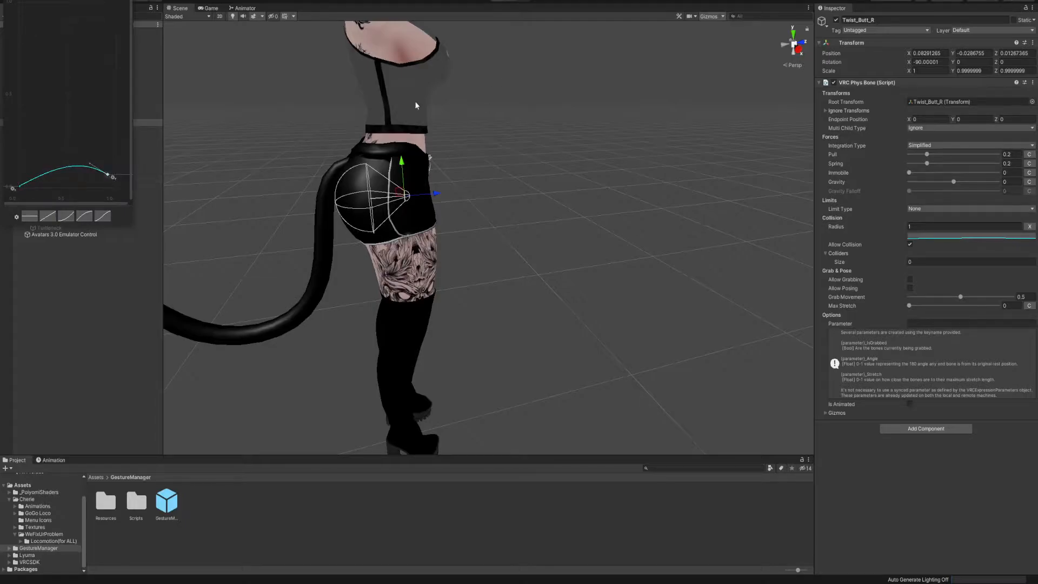
{"action": "left_click", "coordinate": [541, 42]}
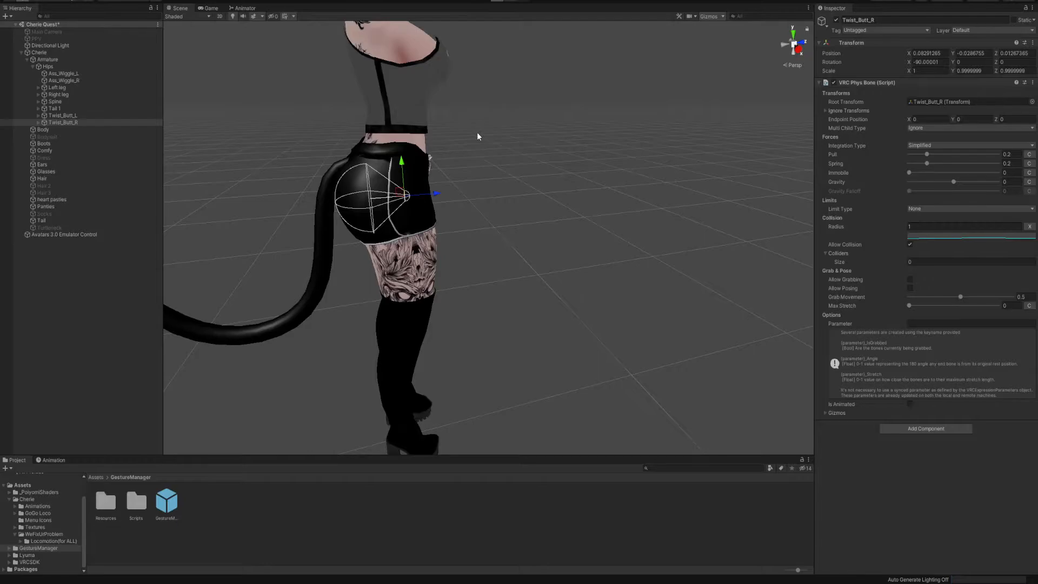
- Enter Play mode, move the Cherie avatar to test the Twist_Butt_R bone's motion, and undo the move
{"action": "left_click", "coordinate": [497, 1]}
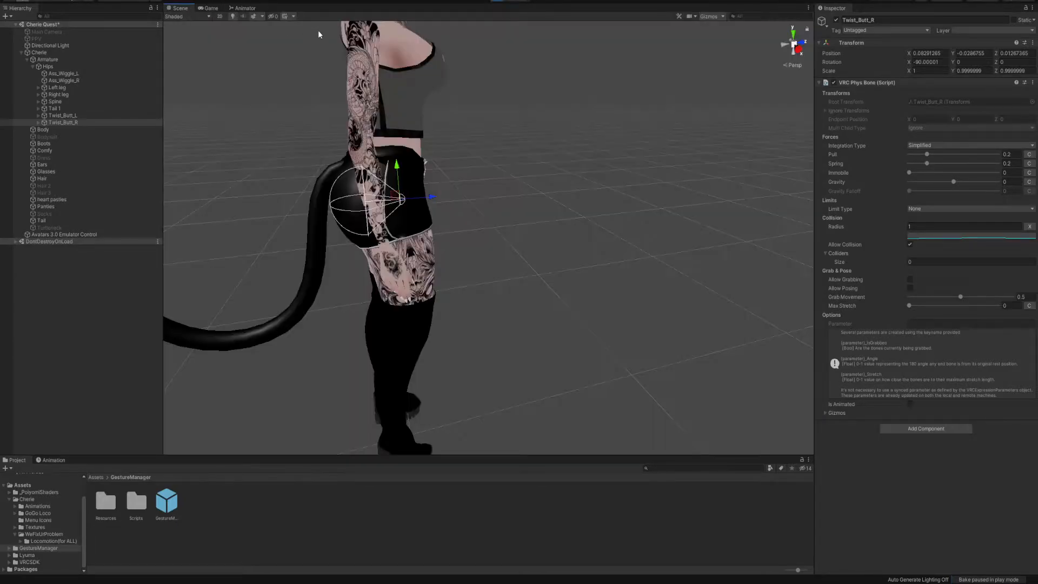
{"action": "left_click_drag", "start_coordinate": [483, 216], "coordinate": [497, 213], "text": "alt"}
{"action": "mouse_move", "coordinate": [450, 161]}
{"action": "left_mouse_down"}
{"action": "mouse_move", "coordinate": [458, 171]}
{"action": "mouse_move", "coordinate": [452, 158]}
{"action": "left_mouse_up"}
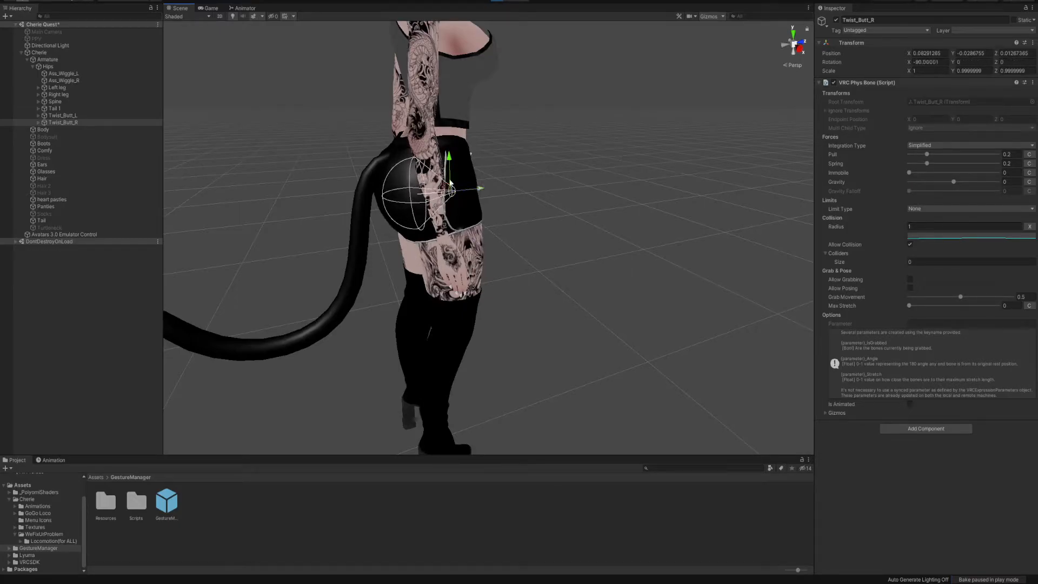
{"action": "left_click", "coordinate": [39, 53]}
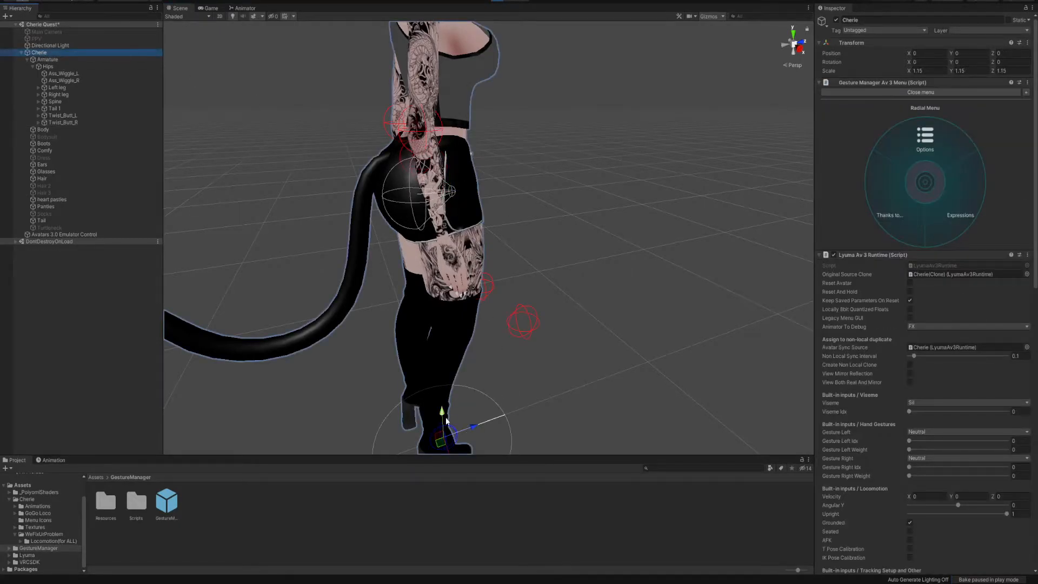
{"action": "left_click_drag", "start_coordinate": [444, 411], "coordinate": [451, 431]}
{"action": "key", "text": "ctrl+z"}
- Move the Cherie avatar again while viewing the bone from behind, undo the move, and look through the avatar's runtime settings
{"action": "right_click_drag", "start_coordinate": [419, 135], "coordinate": [485, 167]}
{"action": "middle_click_drag", "start_coordinate": [484, 167], "coordinate": [499, 172]}
{"action": "right_click_drag", "start_coordinate": [549, 186], "coordinate": [524, 258]}
{"action": "mouse_move", "coordinate": [417, 363]}
{"action": "left_mouse_down"}
{"action": "mouse_move", "coordinate": [406, 371]}
{"action": "mouse_move", "coordinate": [404, 359]}
{"action": "mouse_move", "coordinate": [406, 373]}
{"action": "mouse_move", "coordinate": [406, 325]}
{"action": "mouse_move", "coordinate": [401, 352]}
{"action": "mouse_move", "coordinate": [396, 343]}
{"action": "mouse_move", "coordinate": [414, 383]}
{"action": "mouse_move", "coordinate": [401, 348]}
{"action": "mouse_move", "coordinate": [408, 372]}
{"action": "left_mouse_up"}
{"action": "key", "text": "ctrl+z"}
{"action": "scroll", "coordinate": [936, 394], "scroll_direction": "down", "scroll_amount": 15}
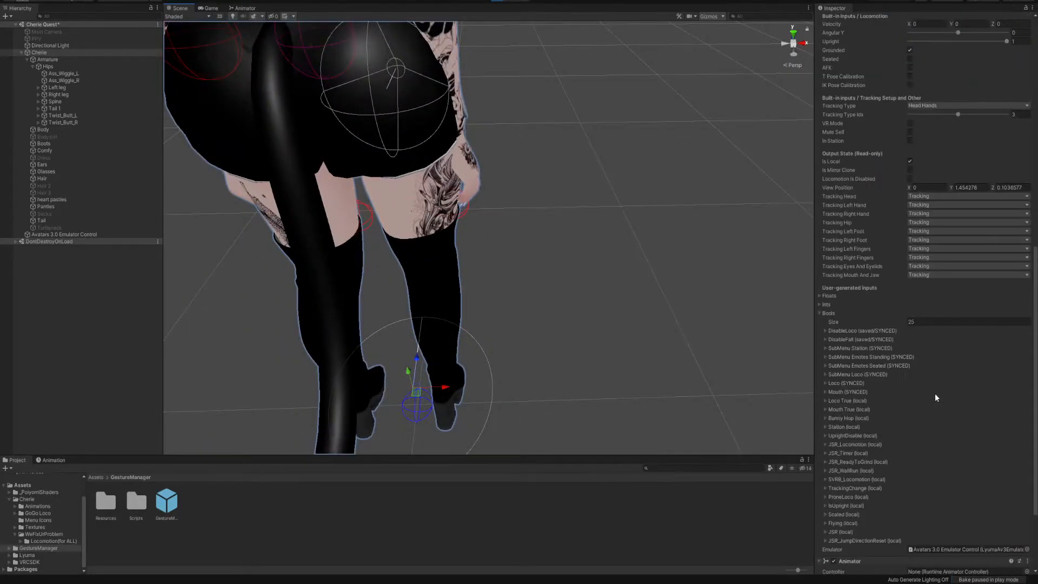
{"action": "scroll", "coordinate": [936, 394], "scroll_direction": "up", "scroll_amount": 5}
- Try an Immobile value of about 0.61 on the Twist_Butt_R Phys Bone in Play mode
{"action": "left_click", "coordinate": [75, 122]}
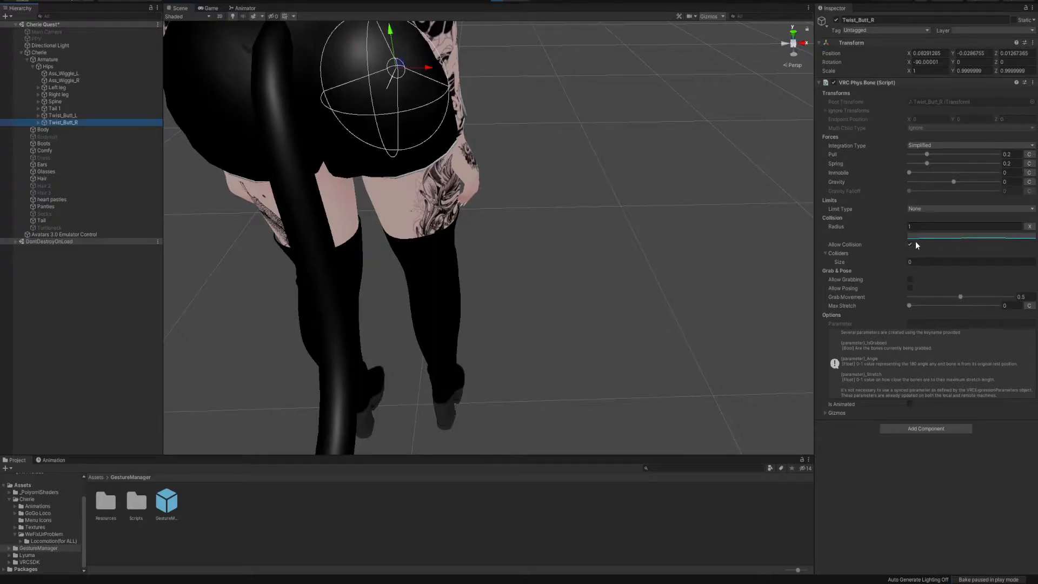
{"action": "left_click_drag", "start_coordinate": [911, 173], "coordinate": [964, 173]}
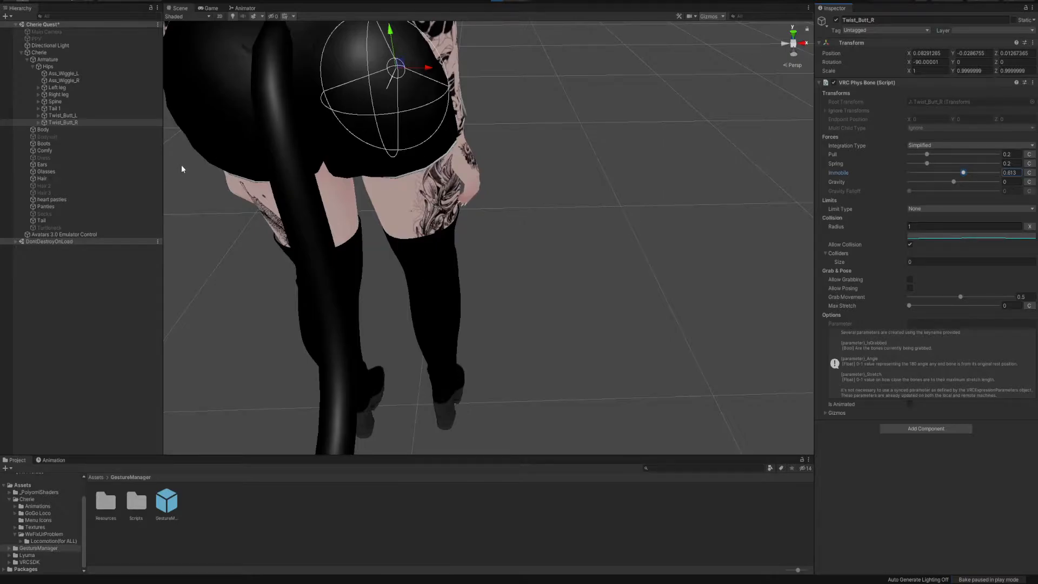
{"action": "left_click_drag", "start_coordinate": [390, 35], "coordinate": [427, 160]}
- Try a positive Gravity on the Twist_Butt_R Phys Bone, undo it, raise it again for another test, and leave Play mode
{"action": "mouse_move", "coordinate": [954, 183]}
{"action": "left_mouse_down"}
{"action": "mouse_move", "coordinate": [976, 182]}
{"action": "mouse_move", "coordinate": [928, 186]}
{"action": "mouse_move", "coordinate": [974, 184]}
{"action": "left_mouse_up"}
{"action": "key", "text": "ctrl+z"}
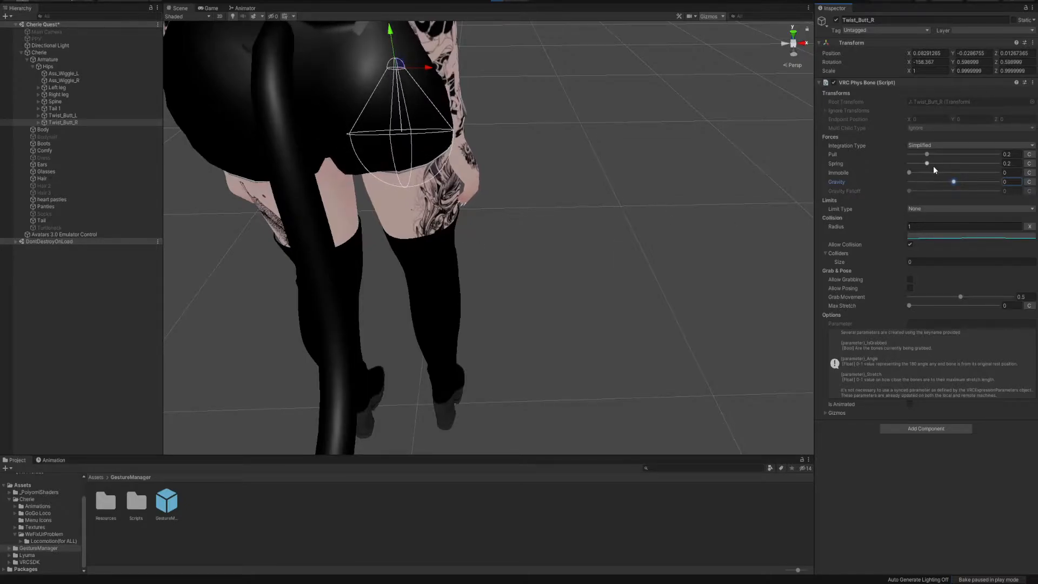
{"action": "left_click_drag", "start_coordinate": [954, 185], "coordinate": [975, 184]}
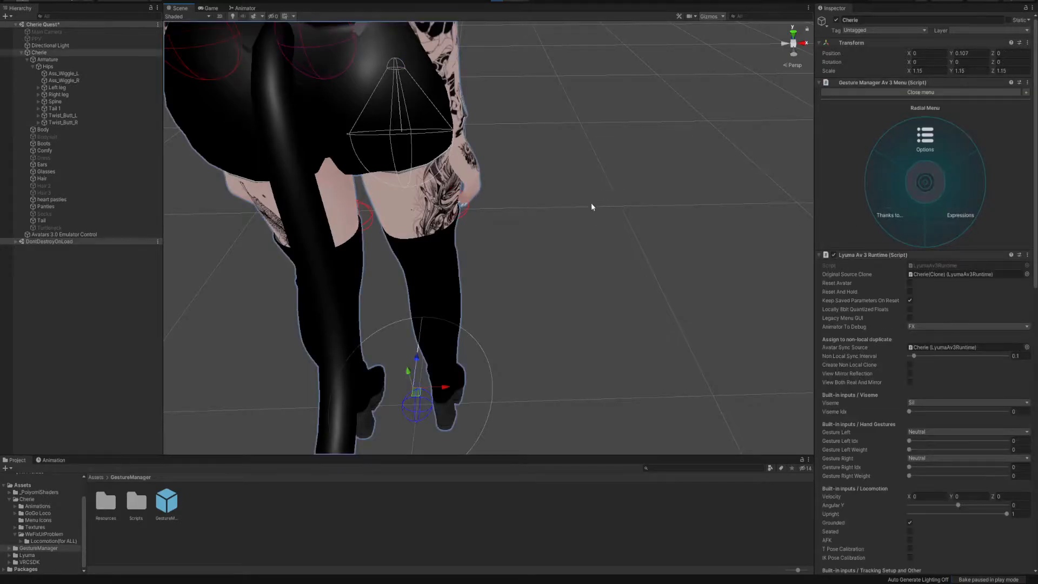
{"action": "left_click", "coordinate": [502, 2]}
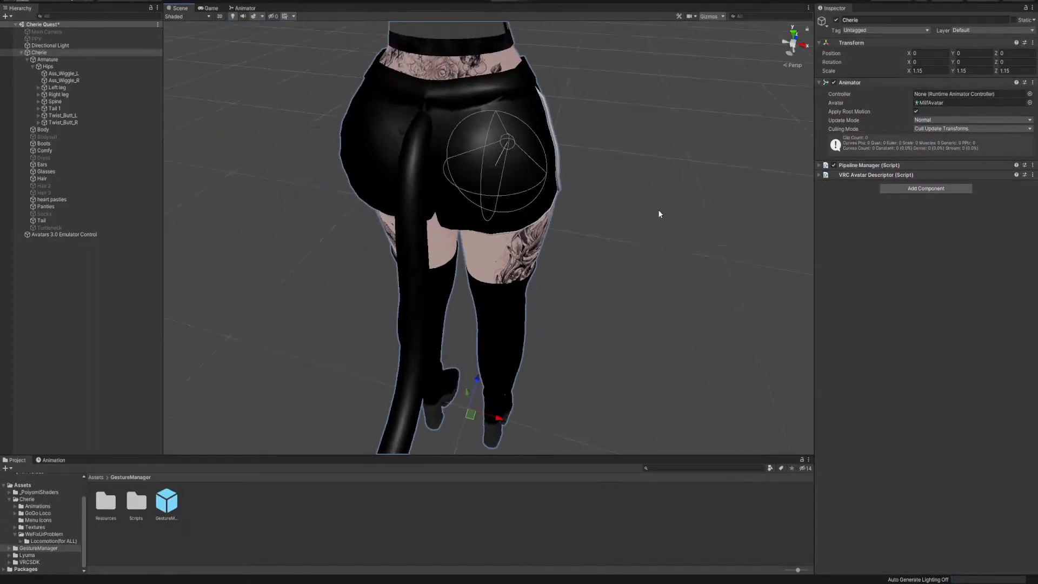
- Add a VRC Phys Bone component to the Twist_Butt_L bone and assign Twist_Butt_L as its Root Transform
{"action": "left_click", "coordinate": [63, 115]}
{"action": "left_click", "coordinate": [909, 87]}
{"action": "type", "text": "ph"}
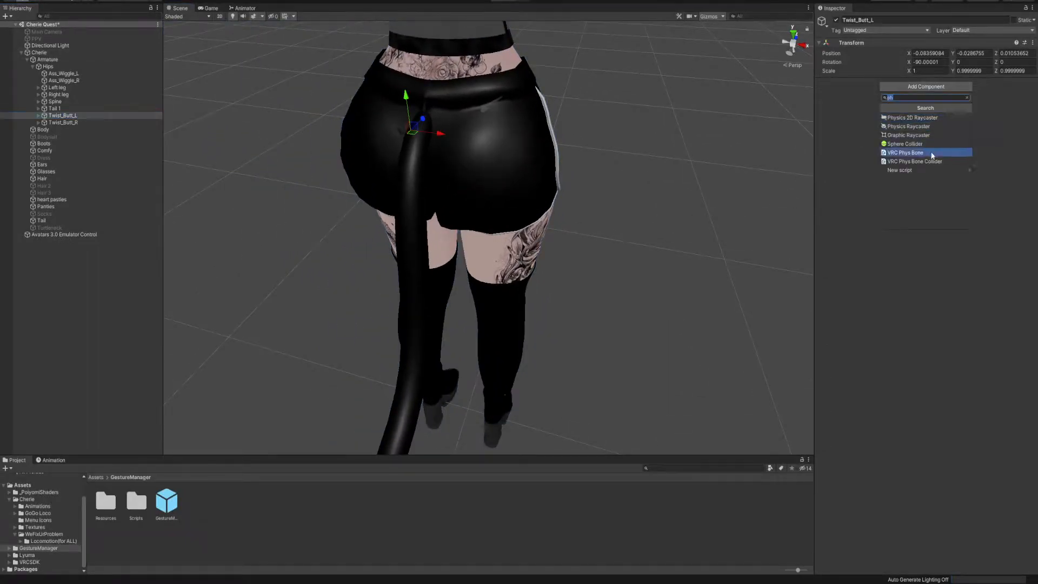
{"action": "left_click", "coordinate": [912, 154]}
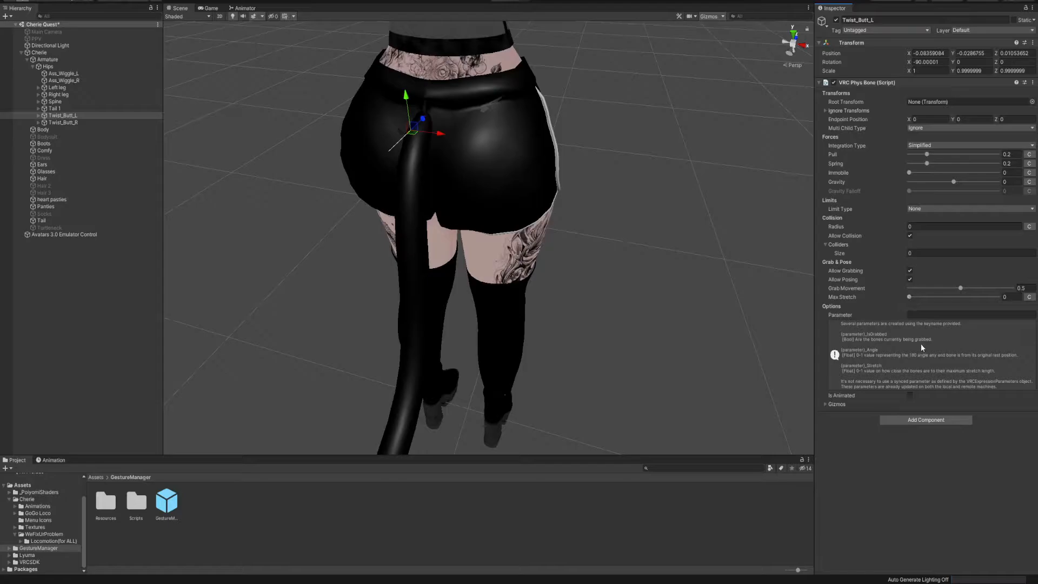
{"action": "left_click", "coordinate": [825, 403]}
{"action": "left_click", "coordinate": [825, 403]}
{"action": "left_click_drag", "start_coordinate": [529, 108], "coordinate": [663, 164], "text": "alt"}
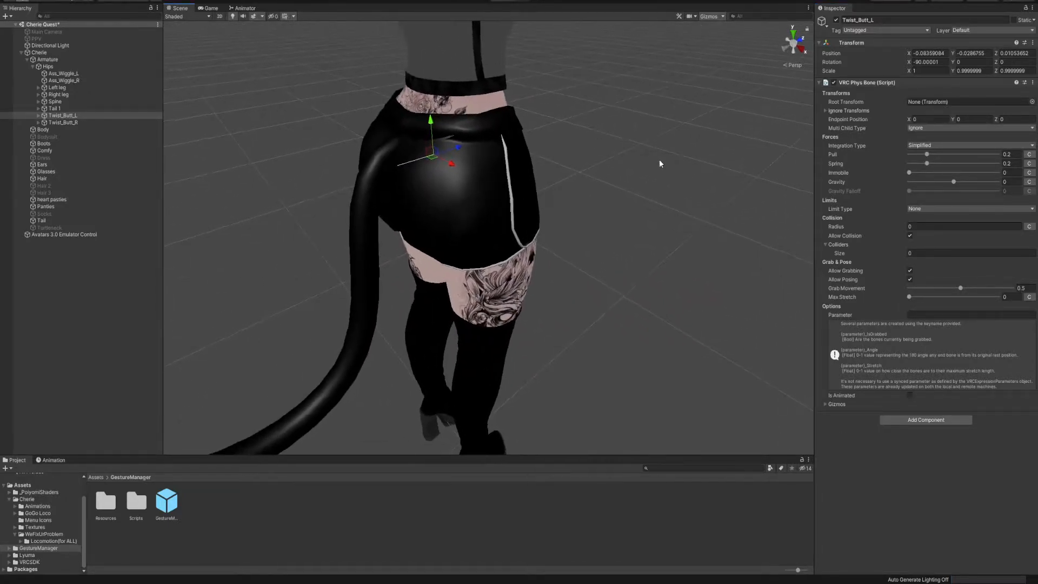
{"action": "left_click_drag", "start_coordinate": [62, 115], "coordinate": [927, 106]}
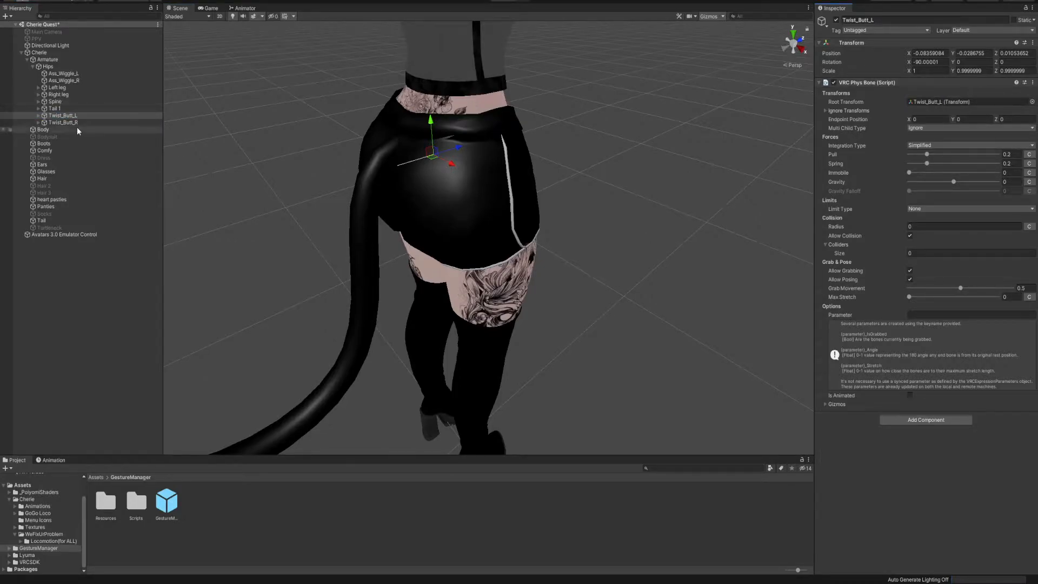
- Copy the Twist_Butt_R Phys Bone's values onto Twist_Butt_L and reassign Twist_Butt_L as the Root Transform
{"action": "left_click", "coordinate": [61, 123]}
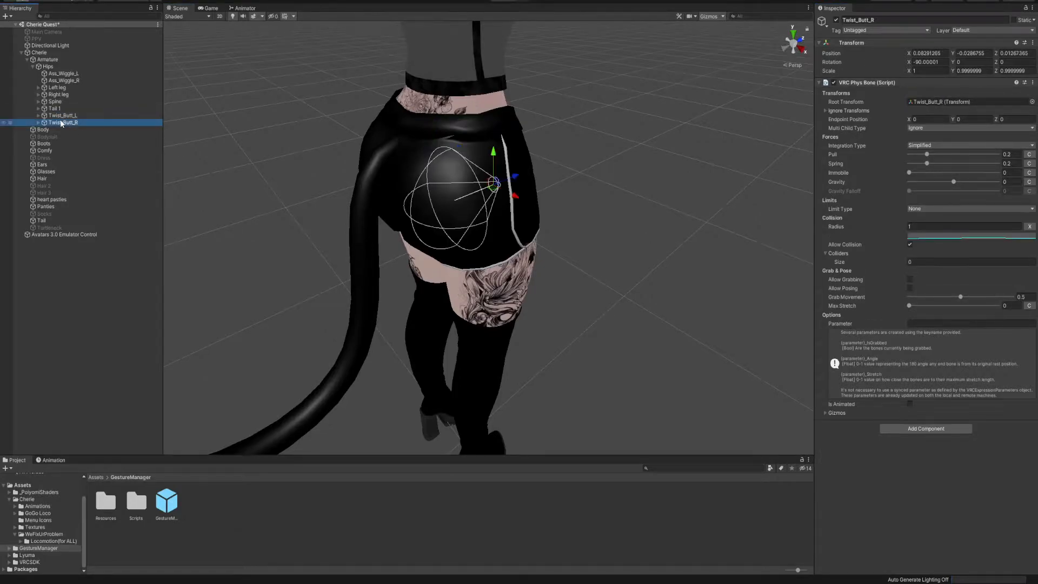
{"action": "left_click", "coordinate": [1033, 83]}
{"action": "left_click", "coordinate": [993, 134]}
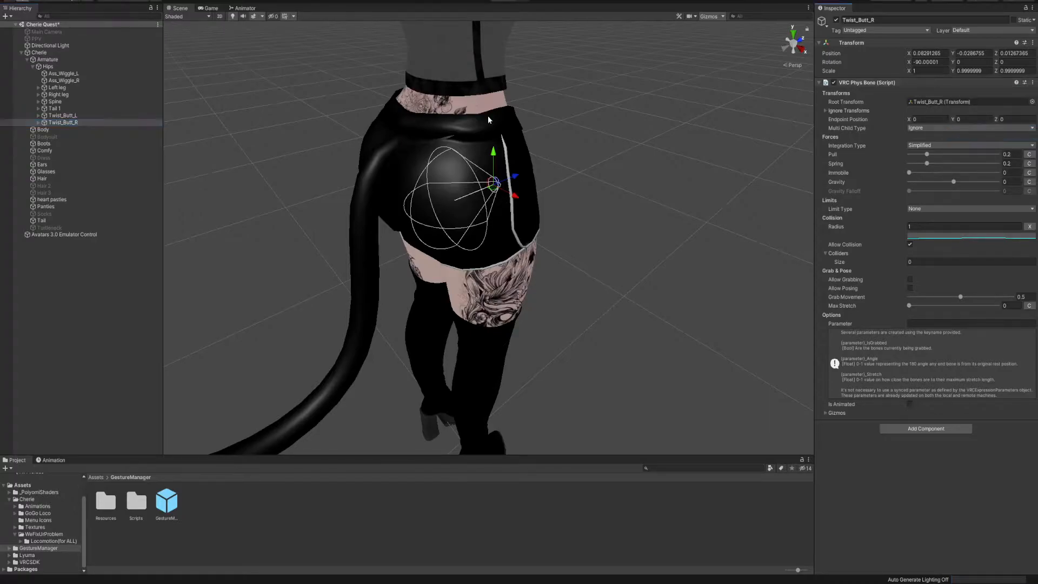
{"action": "left_click", "coordinate": [64, 115]}
{"action": "left_click", "coordinate": [1033, 82]}
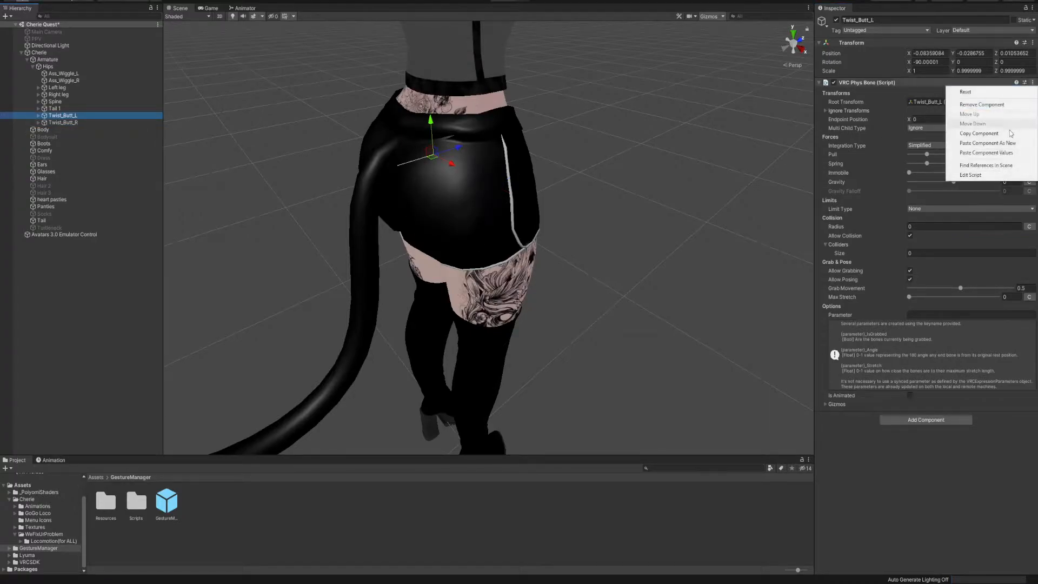
{"action": "left_click", "coordinate": [993, 153]}
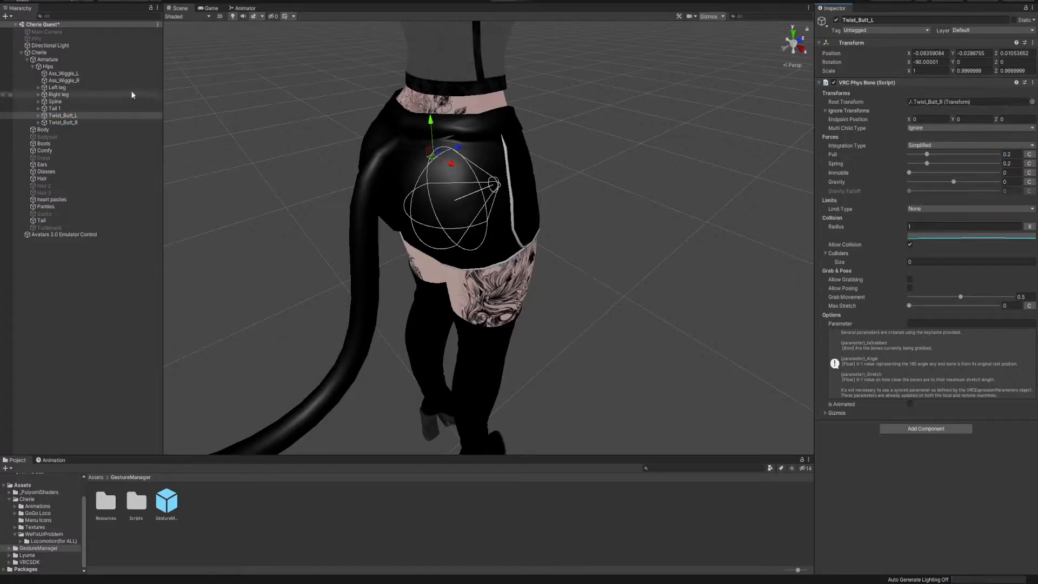
{"action": "left_click_drag", "start_coordinate": [900, 93], "coordinate": [923, 104]}
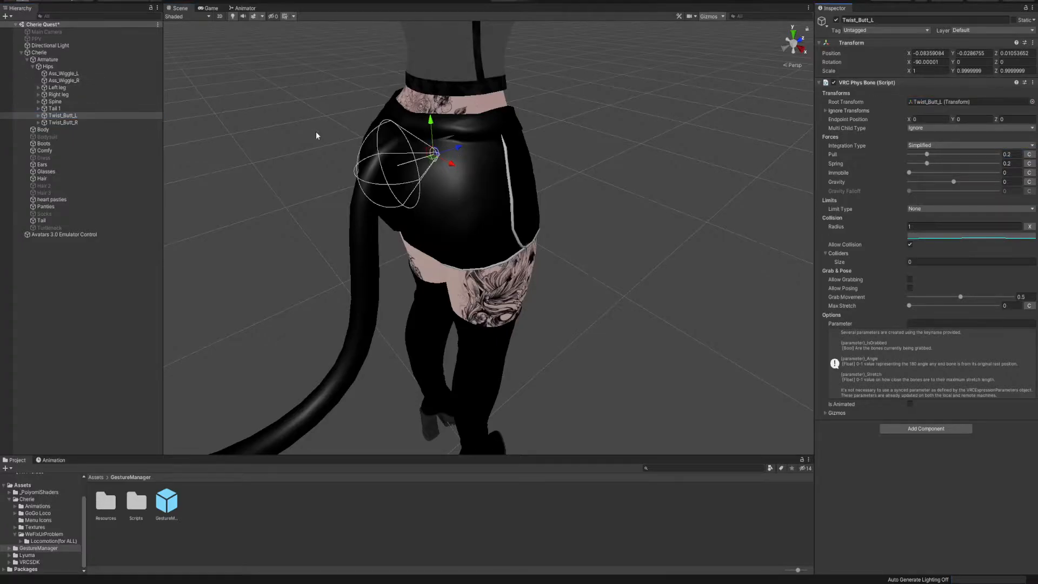
- Compare the collision spheres of the left and right butt bones from behind the Cherie avatar
{"action": "right_click_drag", "start_coordinate": [325, 133], "coordinate": [401, 124]}
{"action": "middle_click_drag", "start_coordinate": [401, 124], "coordinate": [319, 116]}
{"action": "right_click_drag", "start_coordinate": [319, 116], "coordinate": [378, 115]}
{"action": "middle_click_drag", "start_coordinate": [378, 115], "coordinate": [433, 116]}
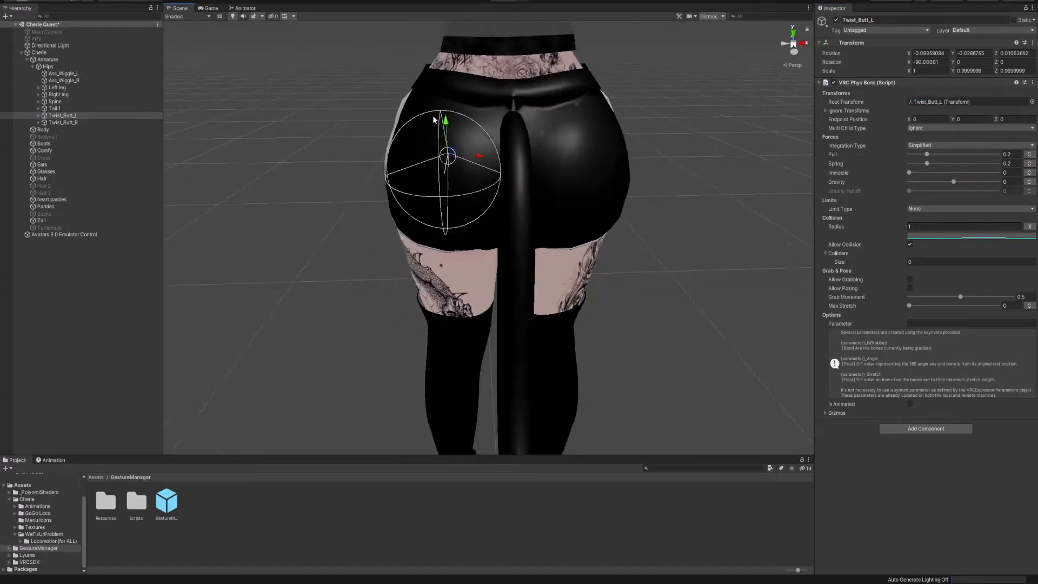
{"action": "left_click", "coordinate": [58, 125]}
{"action": "left_click", "coordinate": [59, 115]}
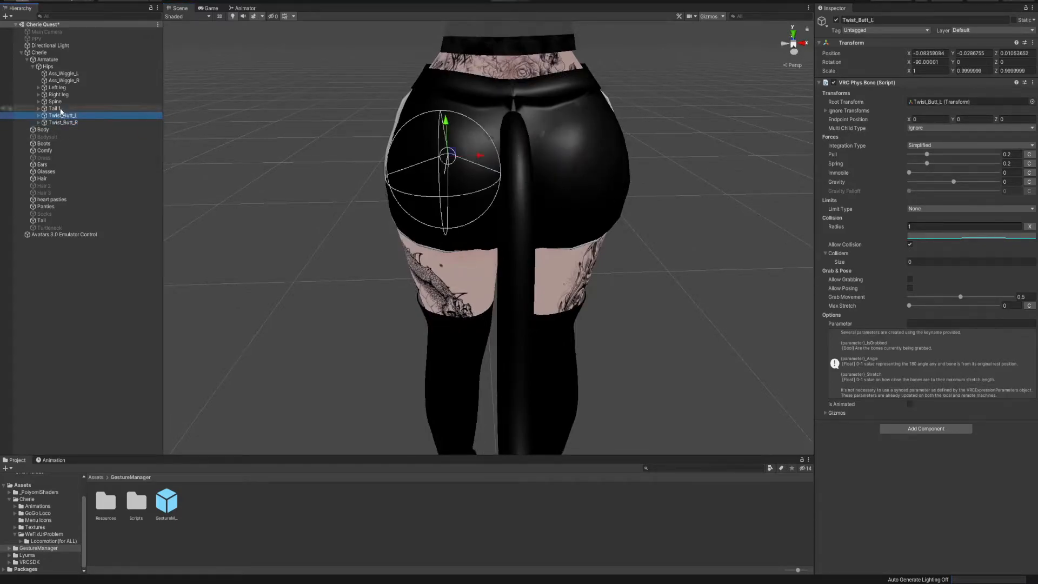
{"action": "left_click", "coordinate": [41, 53]}
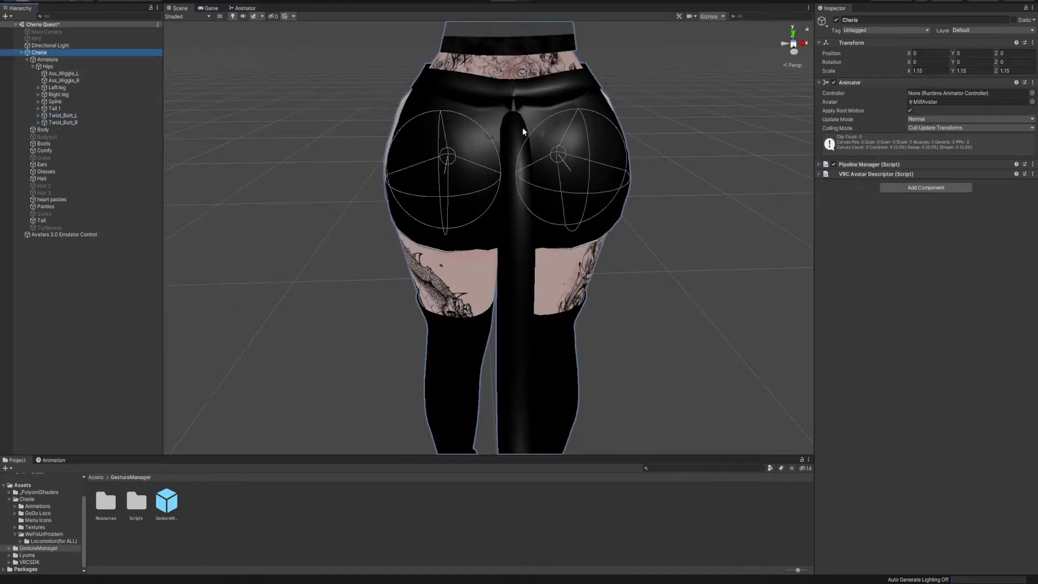
- Expand the Spine, Chest and BreastUpper2_L bones and inspect BreastUpper2_L.001 from the avatar's front
{"action": "right_click_drag", "start_coordinate": [529, 142], "coordinate": [514, 186]}
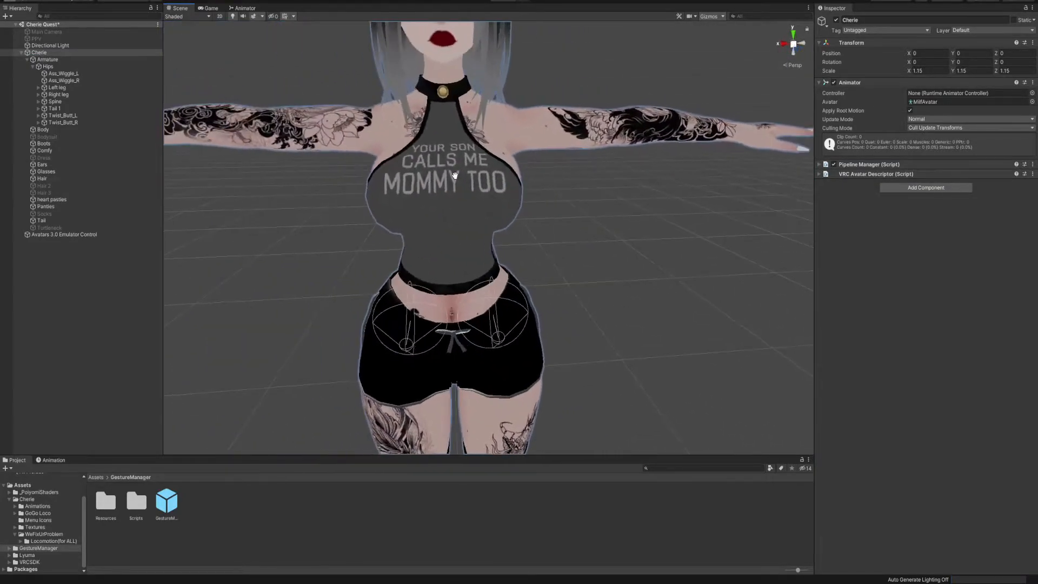
{"action": "left_click", "coordinate": [38, 101]}
{"action": "left_click", "coordinate": [45, 110]}
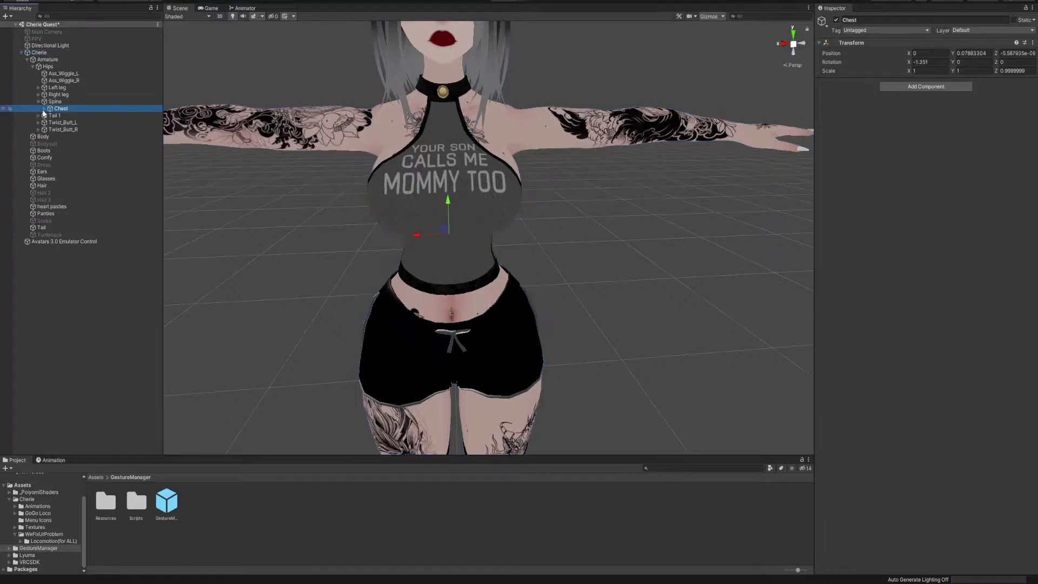
{"action": "left_click", "coordinate": [45, 109]}
{"action": "left_click", "coordinate": [69, 116]}
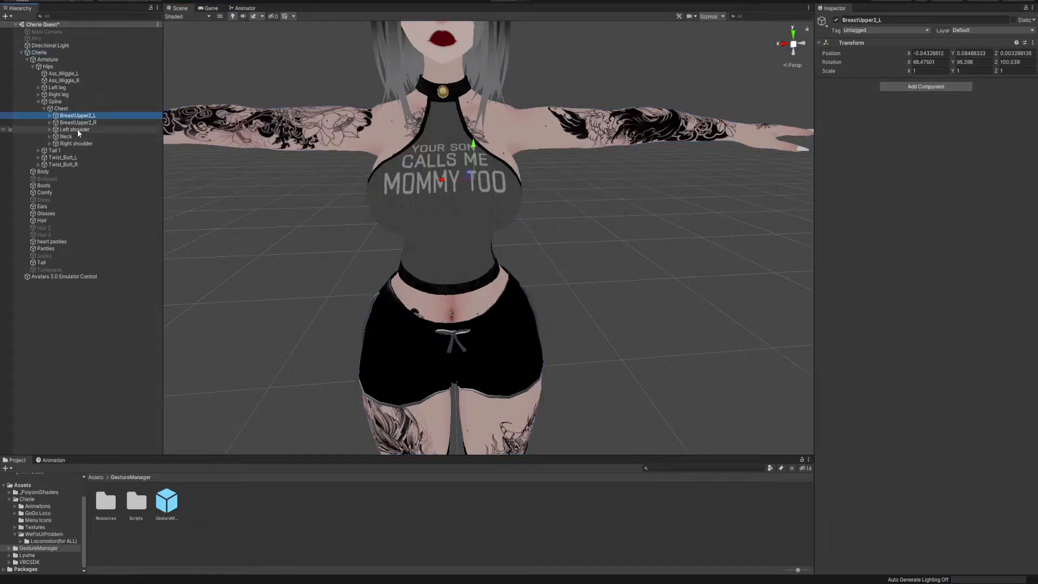
{"action": "left_click", "coordinate": [49, 116]}
{"action": "left_click", "coordinate": [79, 124]}
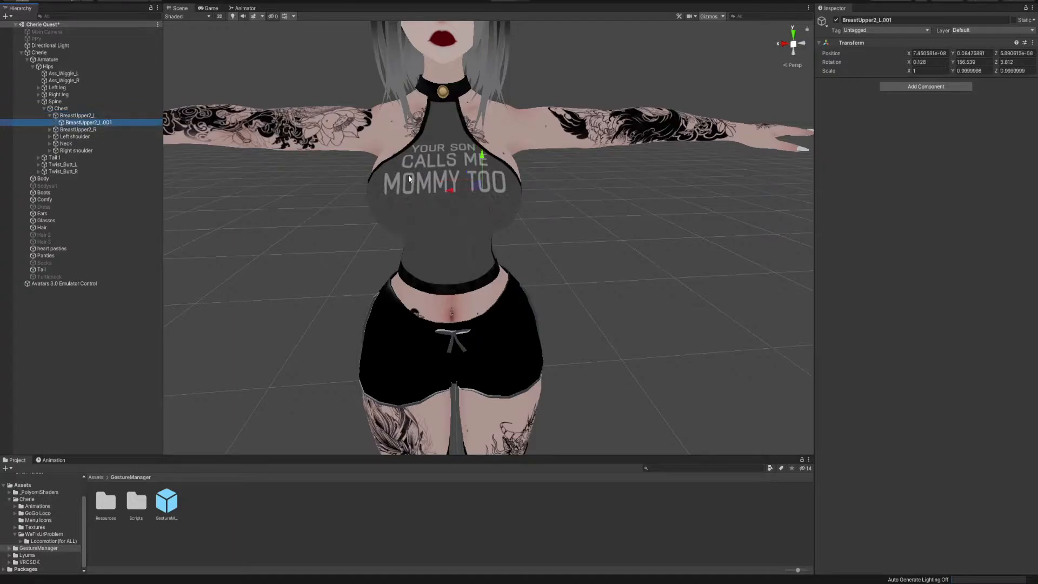
- Add a VRC Phys Bone component to BreastUpper2_L and assign BreastUpper2_L as its Root Transform
{"action": "left_click", "coordinate": [49, 115]}
{"action": "left_click", "coordinate": [73, 115]}
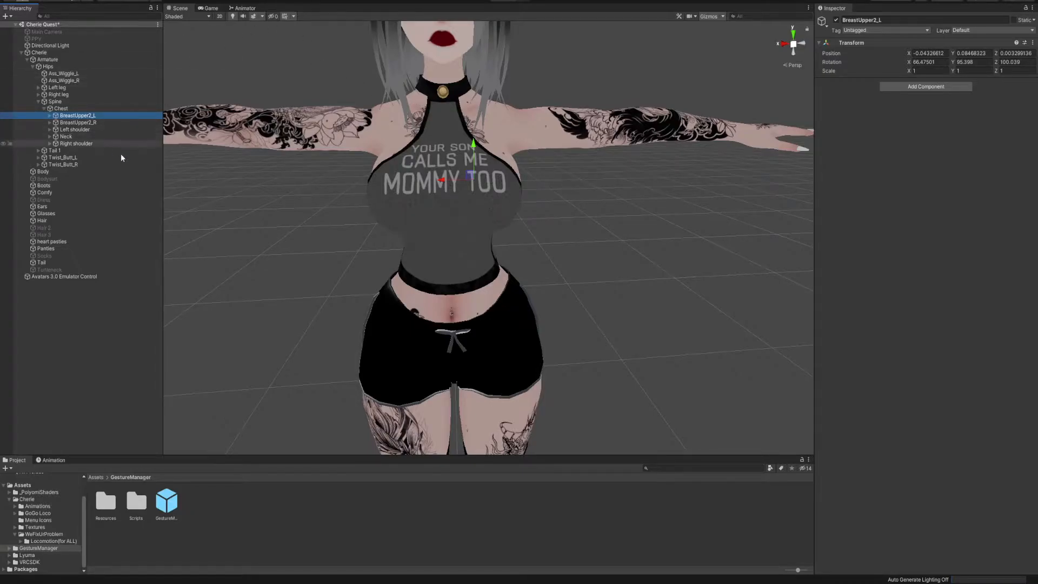
{"action": "left_click", "coordinate": [922, 86]}
{"action": "left_click", "coordinate": [912, 153]}
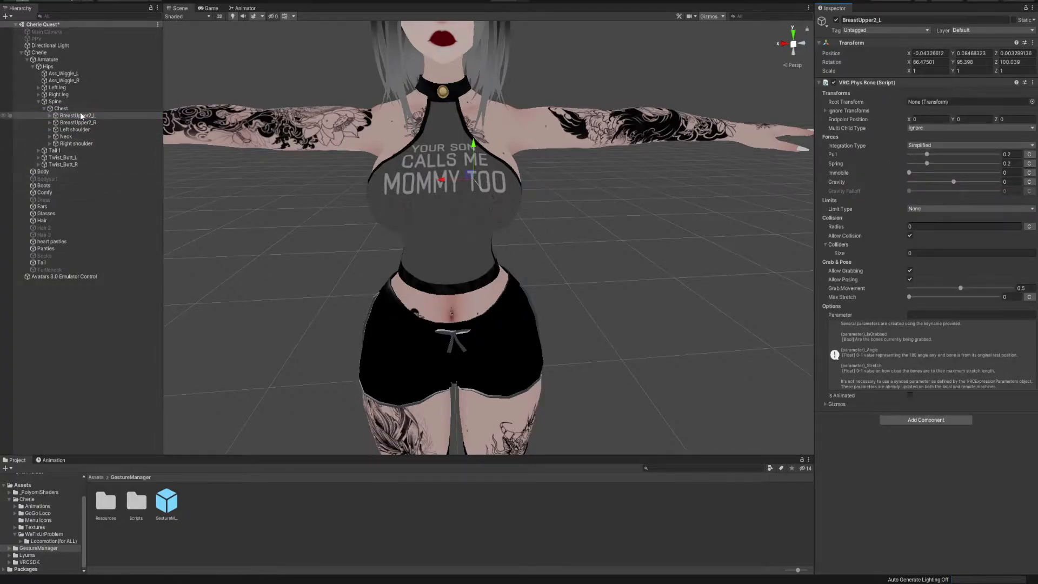
{"action": "left_click_drag", "start_coordinate": [973, 119], "coordinate": [933, 102]}
- Set the BreastUpper2_L collision Radius to 1, disable grabbing and posing, and lower its radius curve to fit the breast
{"action": "type", "text": "1"}
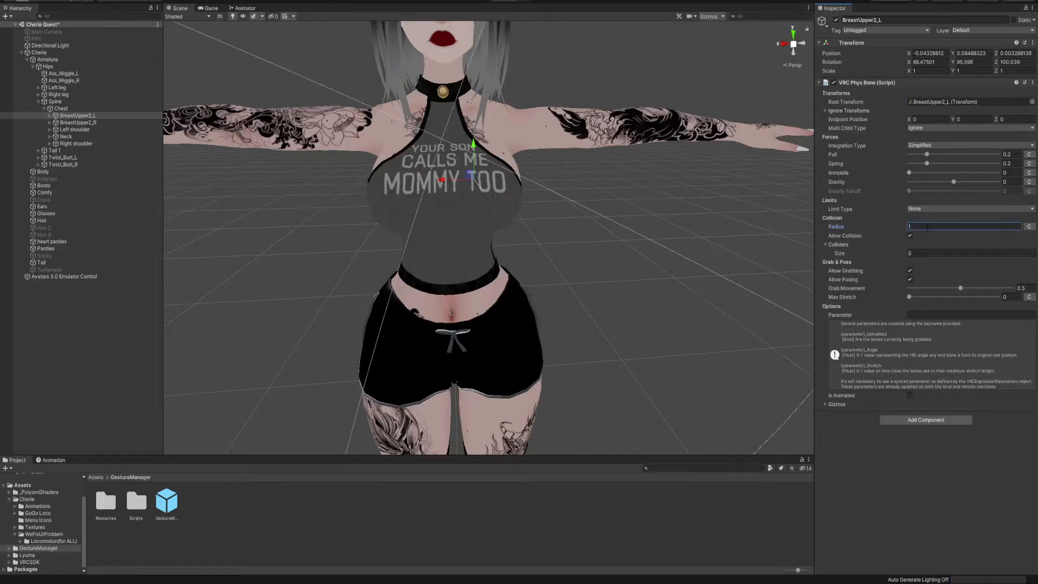
{"action": "left_click", "coordinate": [1030, 227]}
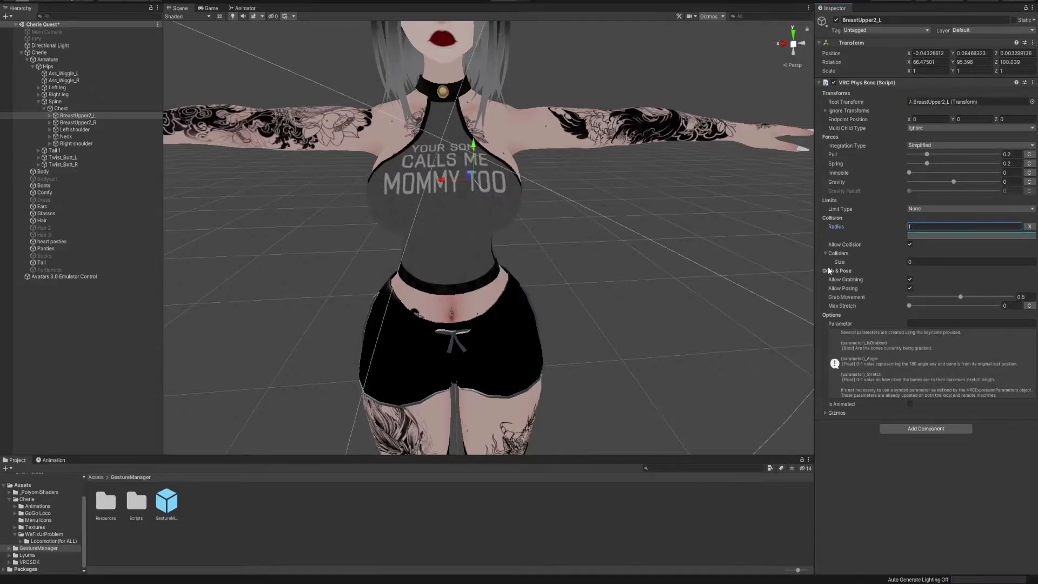
{"action": "left_click", "coordinate": [911, 280]}
{"action": "left_click", "coordinate": [931, 237]}
{"action": "left_click_drag", "start_coordinate": [115, 6], "coordinate": [112, 180]}
{"action": "left_click_drag", "start_coordinate": [20, 7], "coordinate": [41, 191]}
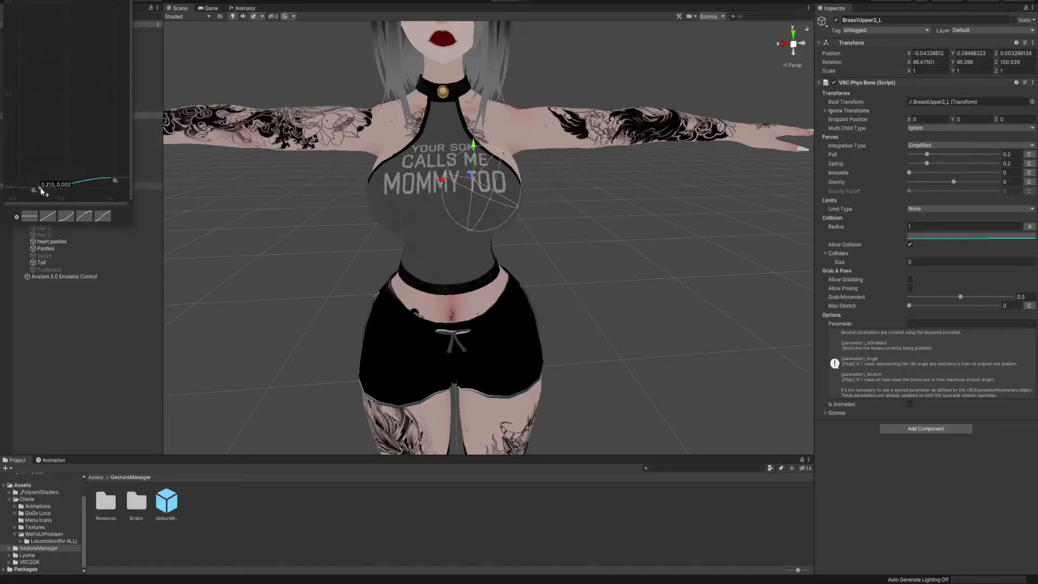
- Check the fitted collision sphere from the avatar's side and copy the BreastUpper2_L Phys Bone component
{"action": "right_click_drag", "start_coordinate": [622, 148], "coordinate": [389, 138]}
{"action": "middle_click_drag", "start_coordinate": [390, 138], "coordinate": [517, 146]}
{"action": "right_click_drag", "start_coordinate": [517, 146], "coordinate": [551, 151]}
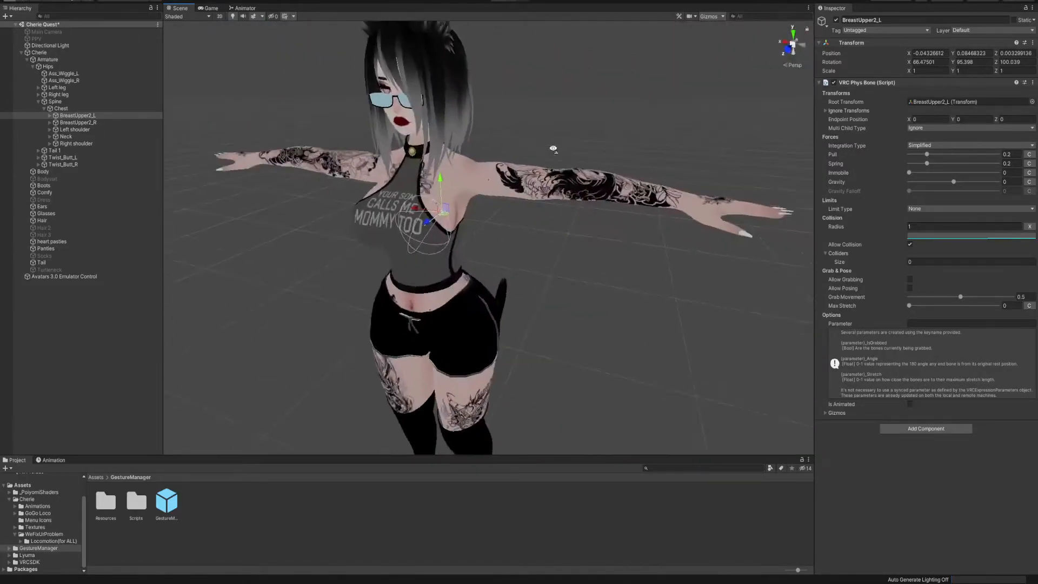
{"action": "middle_click_drag", "start_coordinate": [552, 151], "coordinate": [466, 133]}
{"action": "right_click_drag", "start_coordinate": [466, 132], "coordinate": [479, 130]}
{"action": "left_click", "coordinate": [1033, 82]}
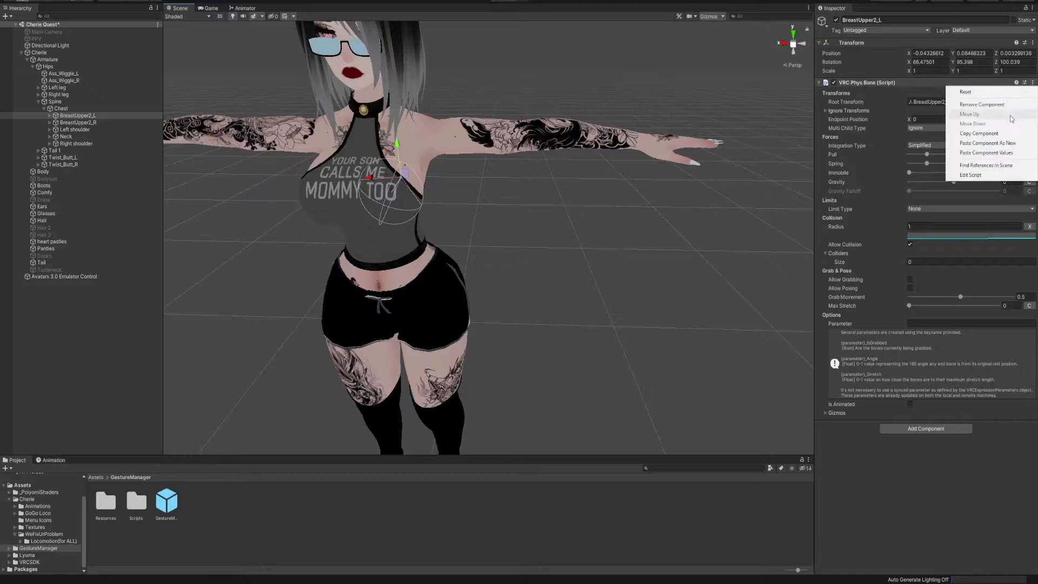
{"action": "left_click", "coordinate": [988, 137]}
- Add a VRC Phys Bone to BreastUpper2_R, paste the copied values, and assign BreastUpper2_R as its Root Transform
{"action": "left_click", "coordinate": [60, 123]}
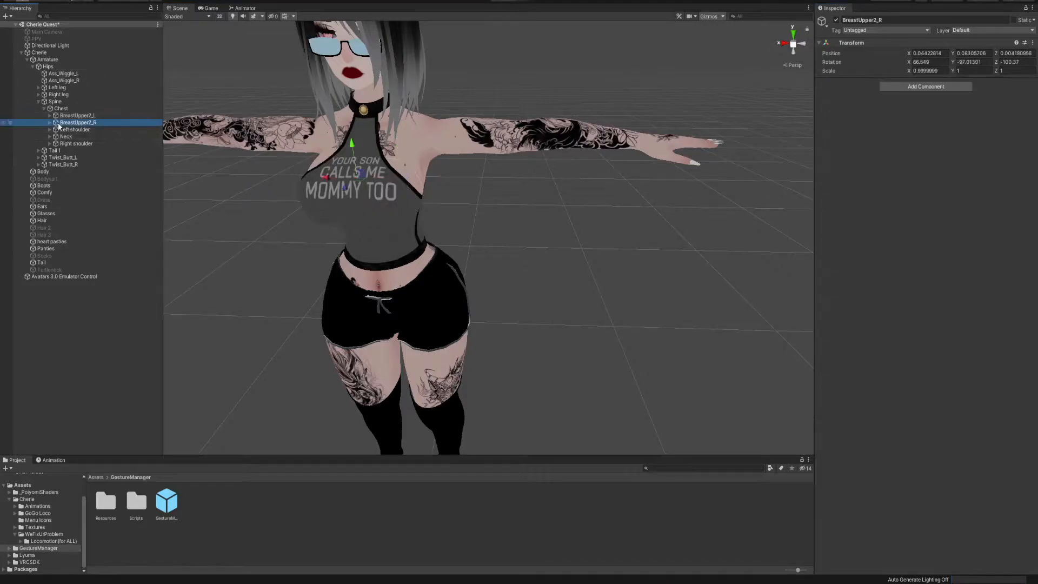
{"action": "left_click", "coordinate": [967, 88]}
{"action": "left_click", "coordinate": [914, 153]}
{"action": "left_click", "coordinate": [1033, 82]}
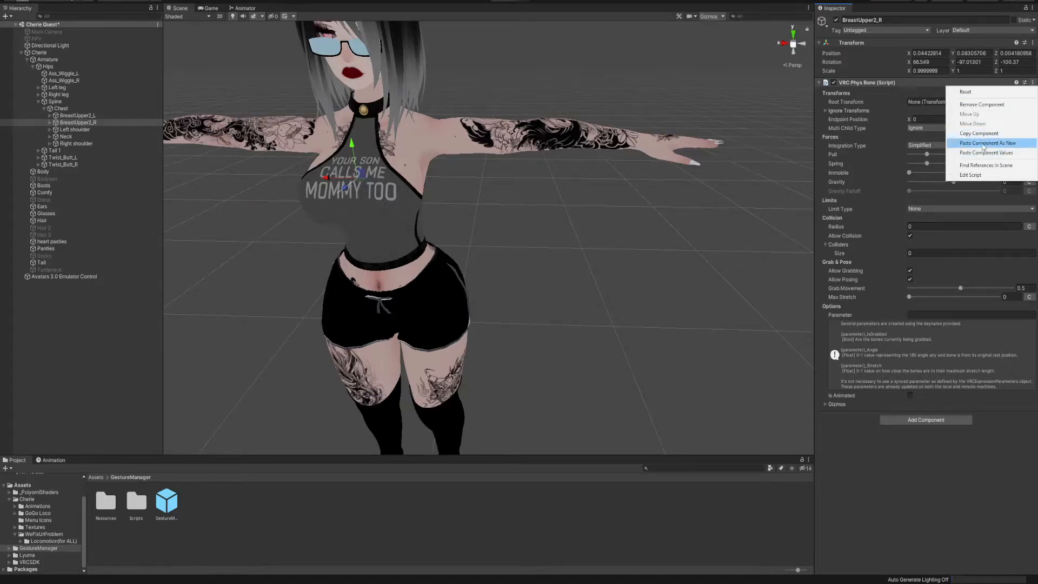
{"action": "left_click", "coordinate": [985, 153]}
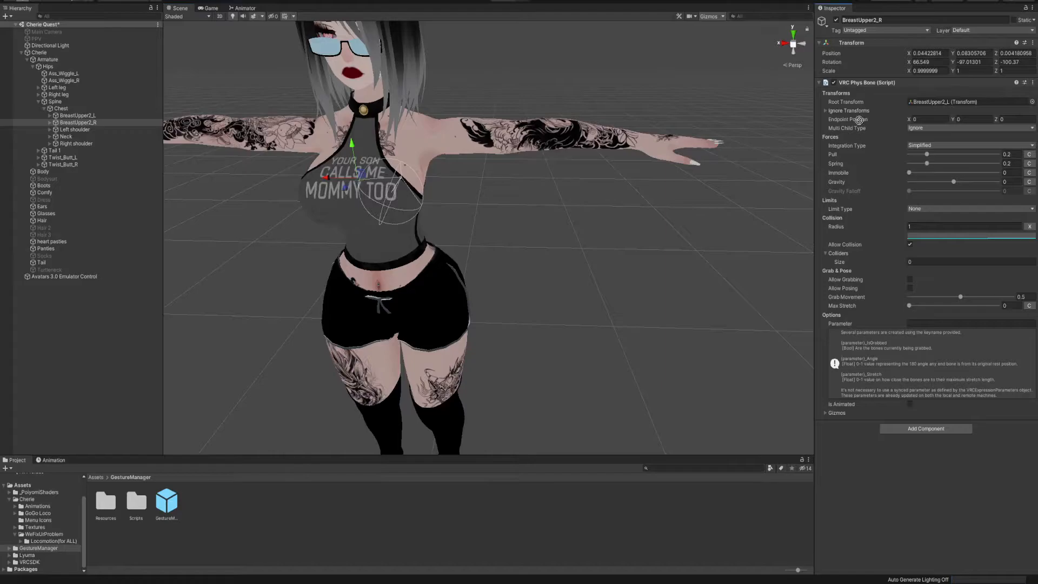
{"action": "left_click_drag", "start_coordinate": [890, 85], "coordinate": [926, 106]}
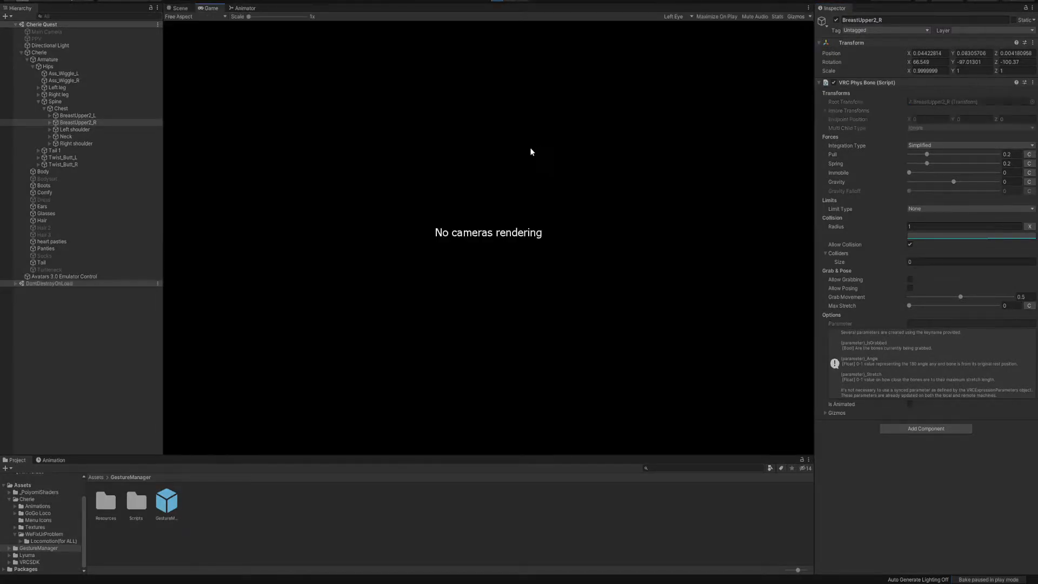
- Test the breast bones' motion in Play mode by moving the Cherie avatar vertically in the scene
{"action": "left_click", "coordinate": [181, 8]}
{"action": "middle_click_drag", "start_coordinate": [482, 214], "coordinate": [547, 190]}
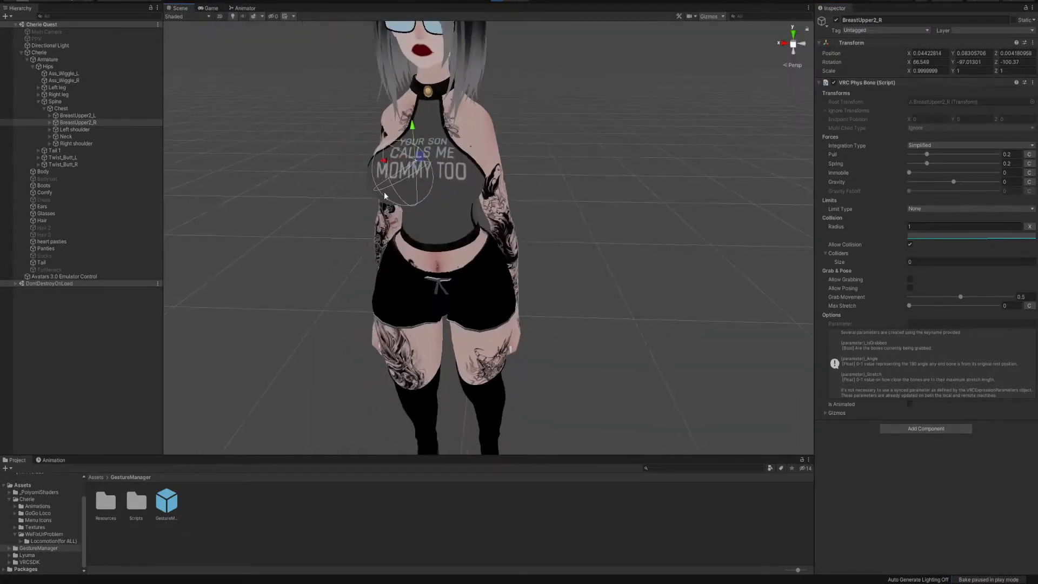
{"action": "left_click", "coordinate": [43, 53]}
{"action": "middle_click_drag", "start_coordinate": [487, 254], "coordinate": [498, 248]}
{"action": "right_click_drag", "start_coordinate": [498, 248], "coordinate": [498, 280]}
{"action": "middle_click_drag", "start_coordinate": [498, 281], "coordinate": [483, 298]}
{"action": "right_click_drag", "start_coordinate": [483, 298], "coordinate": [473, 278]}
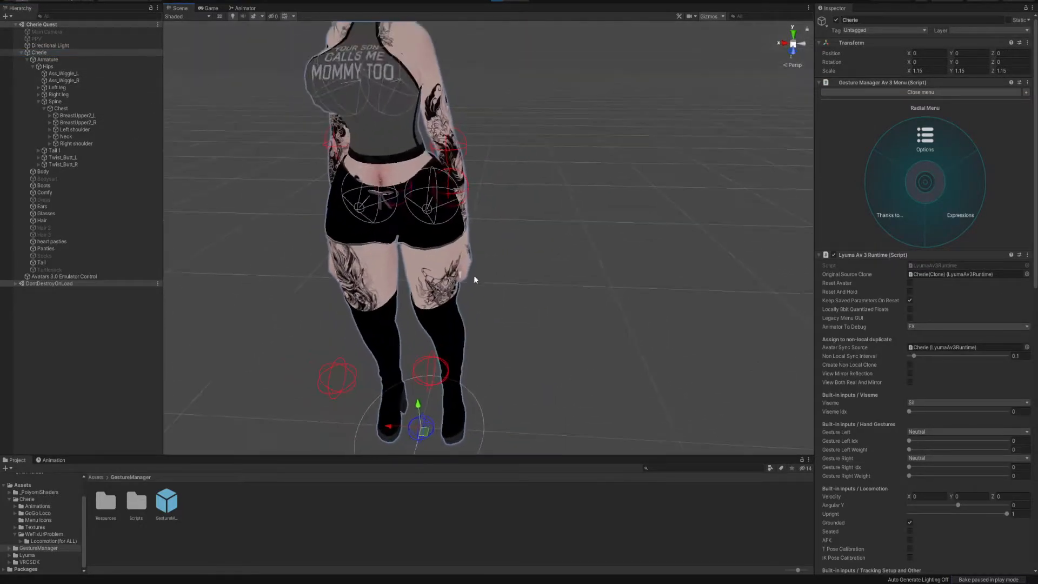
{"action": "middle_click_drag", "start_coordinate": [473, 278], "coordinate": [420, 391]}
{"action": "left_click_drag", "start_coordinate": [384, 410], "coordinate": [388, 421]}
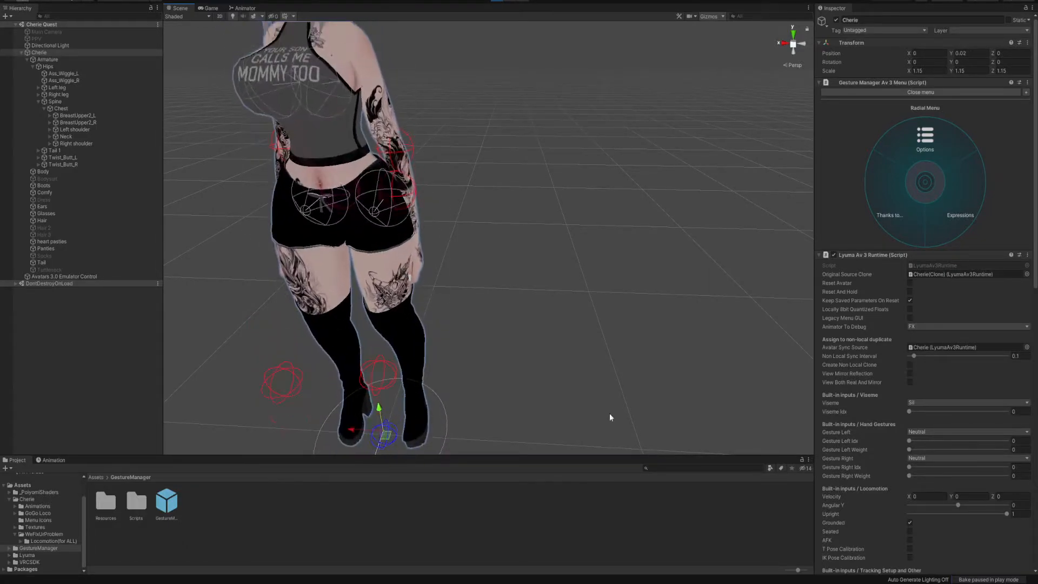
- Look through the avatar's runtime settings and adjust the Pull and Spring forces on the BreastUpper2_L Phys Bone
{"action": "scroll", "coordinate": [922, 352], "scroll_direction": "down", "scroll_amount": 10}
{"action": "scroll", "coordinate": [923, 353], "scroll_direction": "down", "scroll_amount": 10}
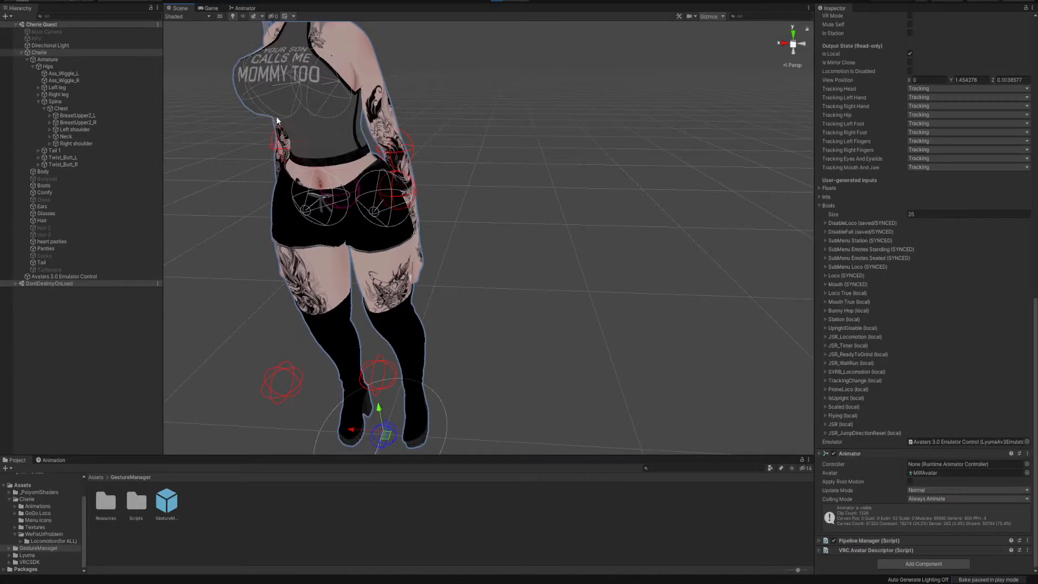
{"action": "left_click", "coordinate": [76, 115]}
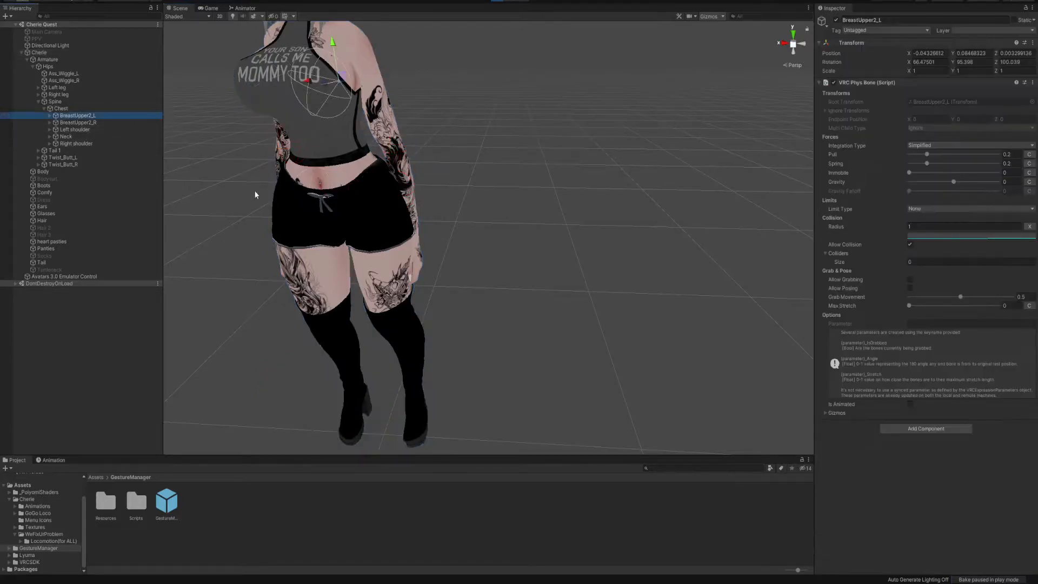
{"action": "middle_click_drag", "start_coordinate": [321, 173], "coordinate": [360, 222]}
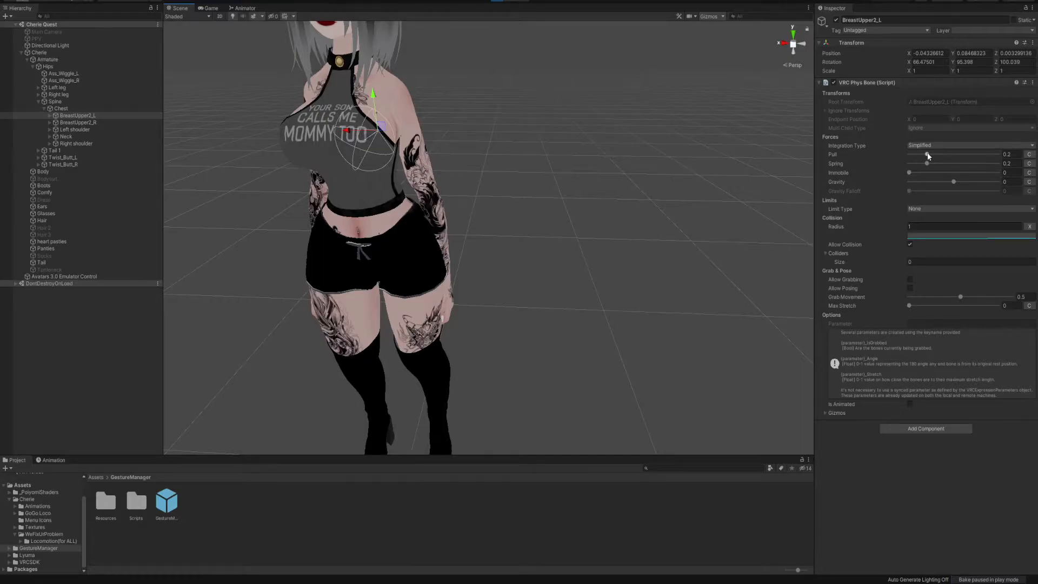
{"action": "mouse_move", "coordinate": [927, 164]}
{"action": "left_mouse_down"}
{"action": "mouse_move", "coordinate": [913, 164]}
{"action": "mouse_move", "coordinate": [936, 155]}
{"action": "left_mouse_up"}
- Move the Cherie avatar upward to test the adjusted BreastUpper2_L forces and undo the move
{"action": "left_click", "coordinate": [39, 53]}
{"action": "left_click_drag", "start_coordinate": [407, 445], "coordinate": [396, 422]}
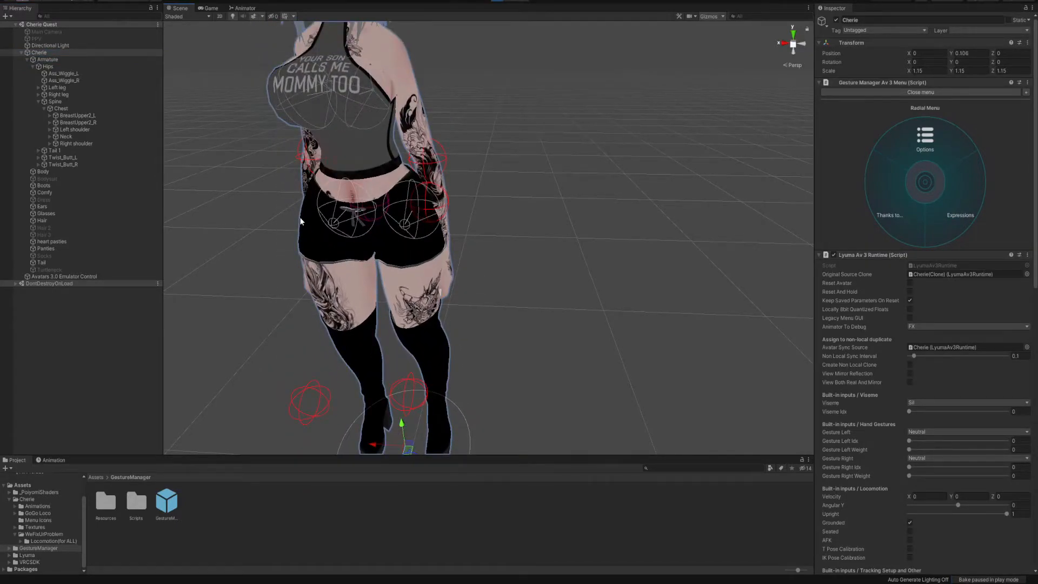
{"action": "key", "text": "ctrl+z"}
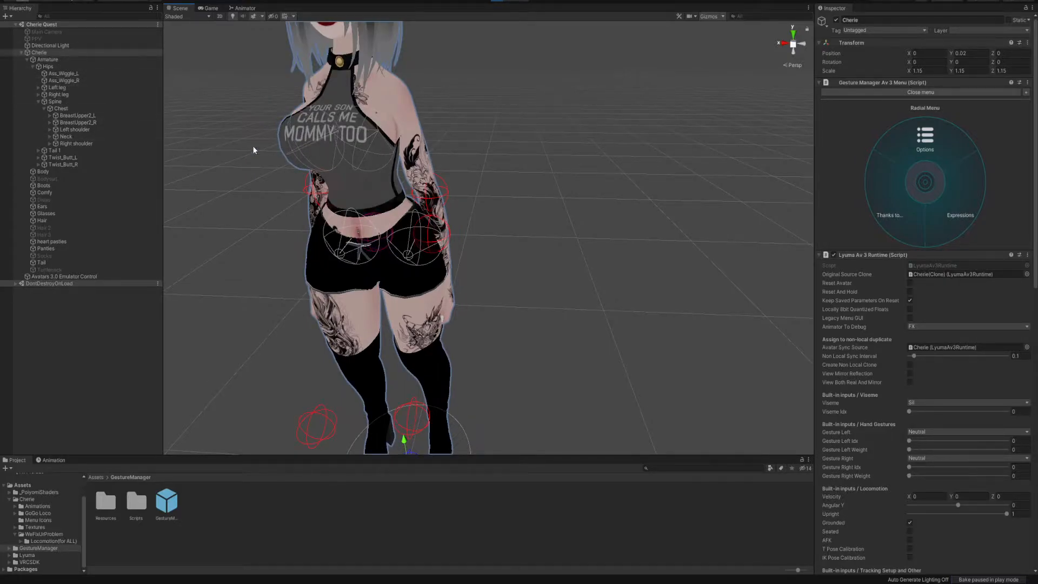
- Set the BreastUpper2_L Phys Bone's Pull to 0 and test the motion by moving the Cherie avatar vertically
{"action": "left_click", "coordinate": [78, 115]}
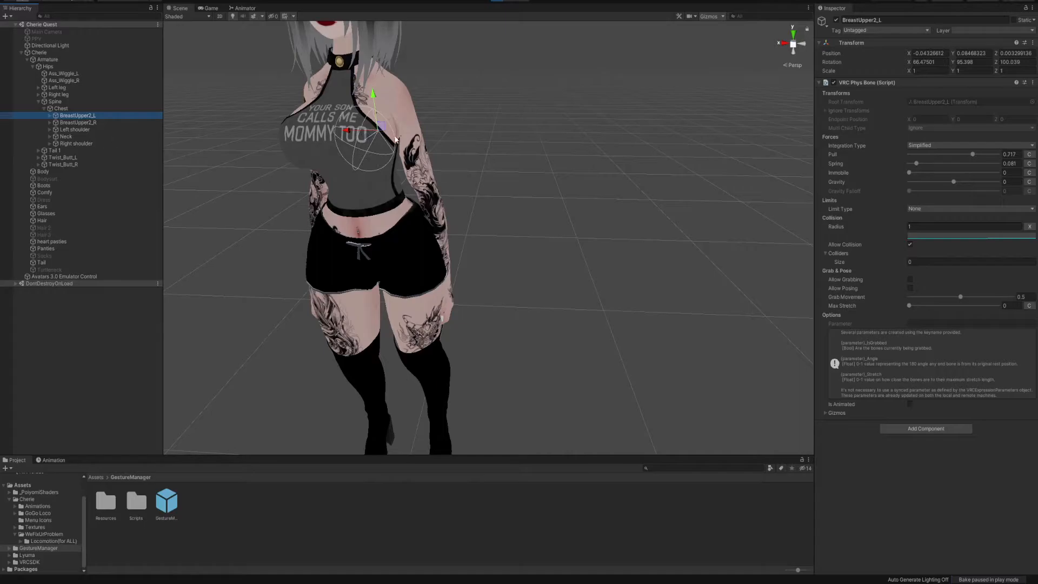
{"action": "left_click_drag", "start_coordinate": [982, 154], "coordinate": [933, 154]}
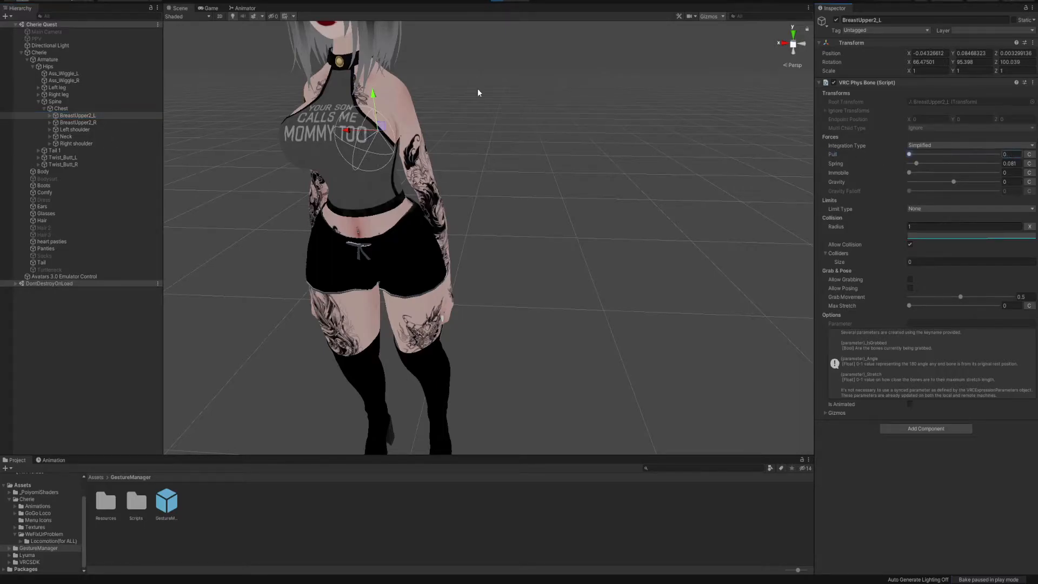
{"action": "left_click", "coordinate": [42, 54]}
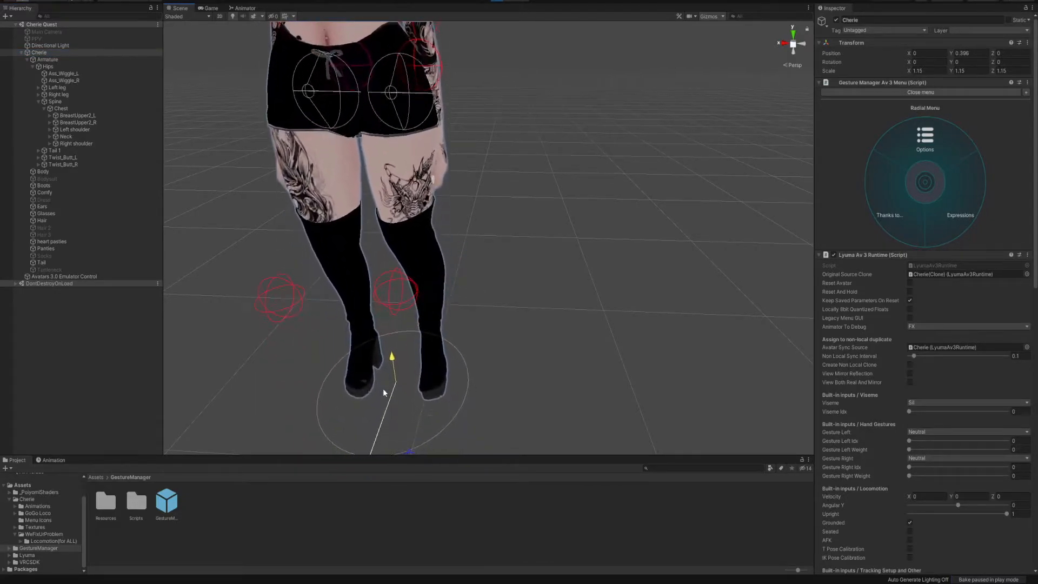
{"action": "left_click", "coordinate": [134, 115]}
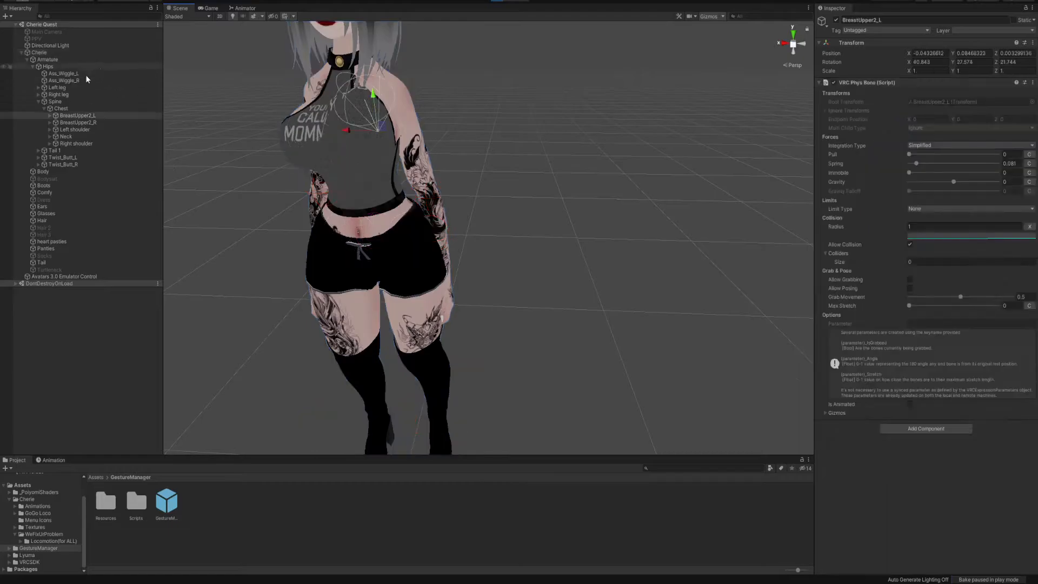
{"action": "left_click", "coordinate": [124, 53]}
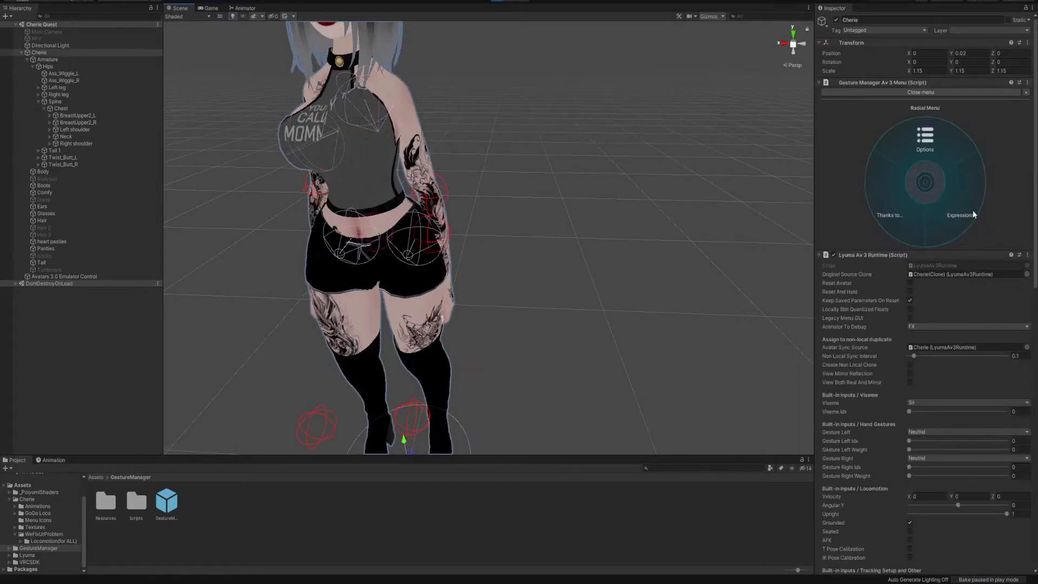
{"action": "key", "text": "Down"}
{"action": "left_click", "coordinate": [121, 73]}
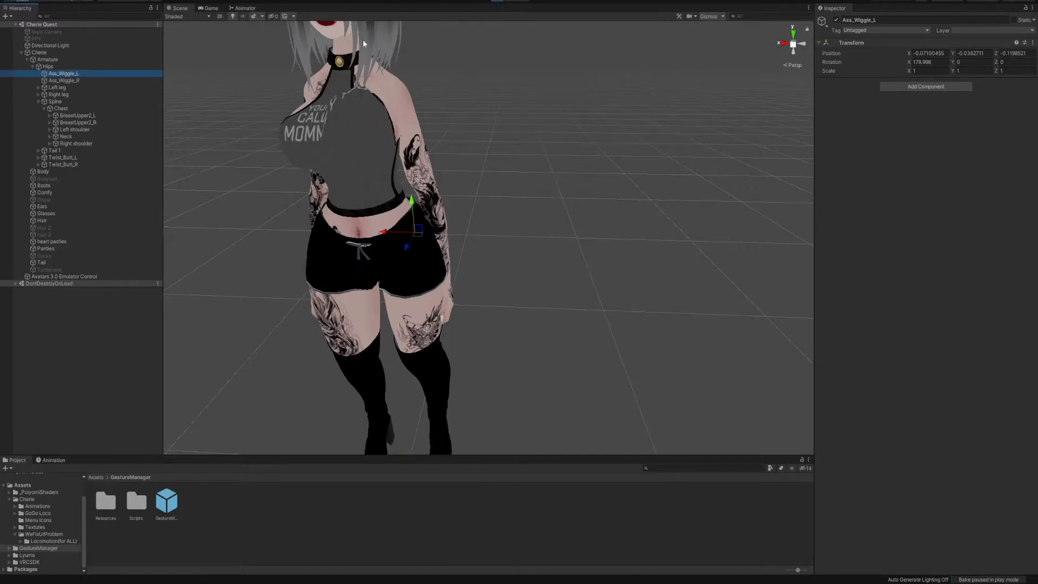
{"action": "left_click", "coordinate": [54, 53]}
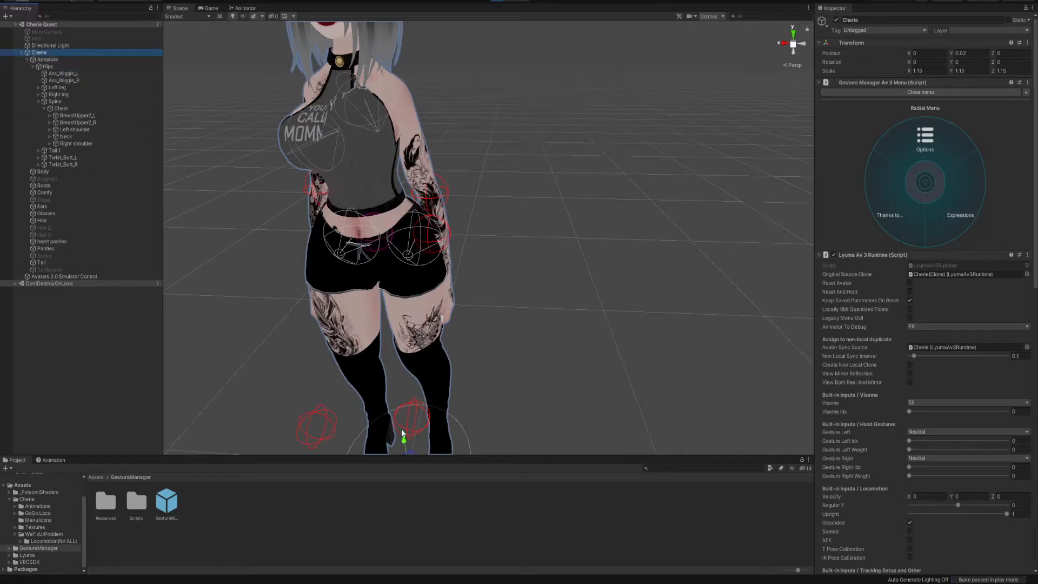
{"action": "left_click_drag", "start_coordinate": [405, 449], "coordinate": [408, 437]}
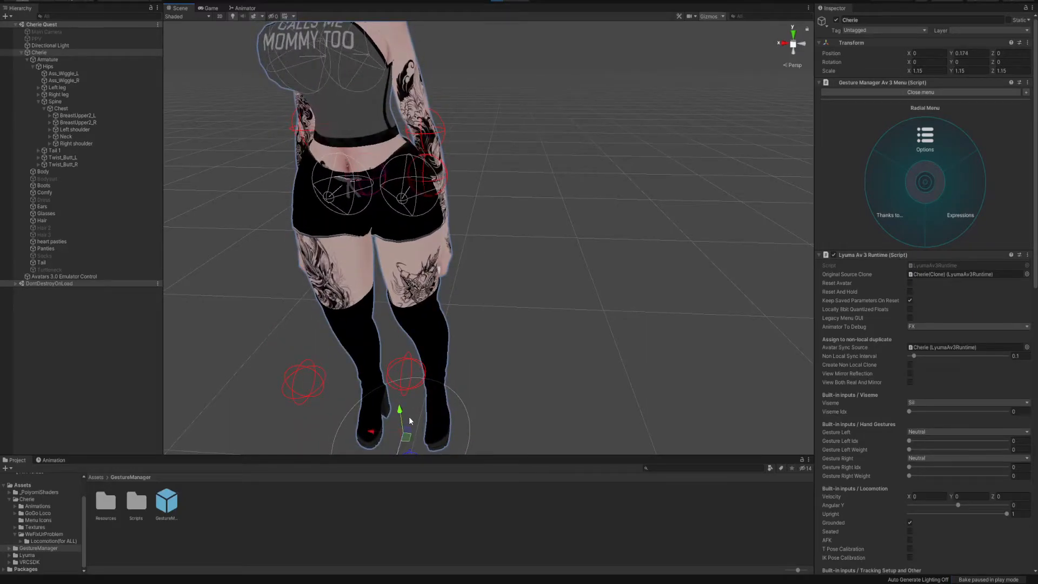
- Set the BreastUpper2_L Phys Bone's Pull to 0.2 and Spring to about 0.227, and check the motion on the Cherie avatar
{"action": "left_click", "coordinate": [63, 73]}
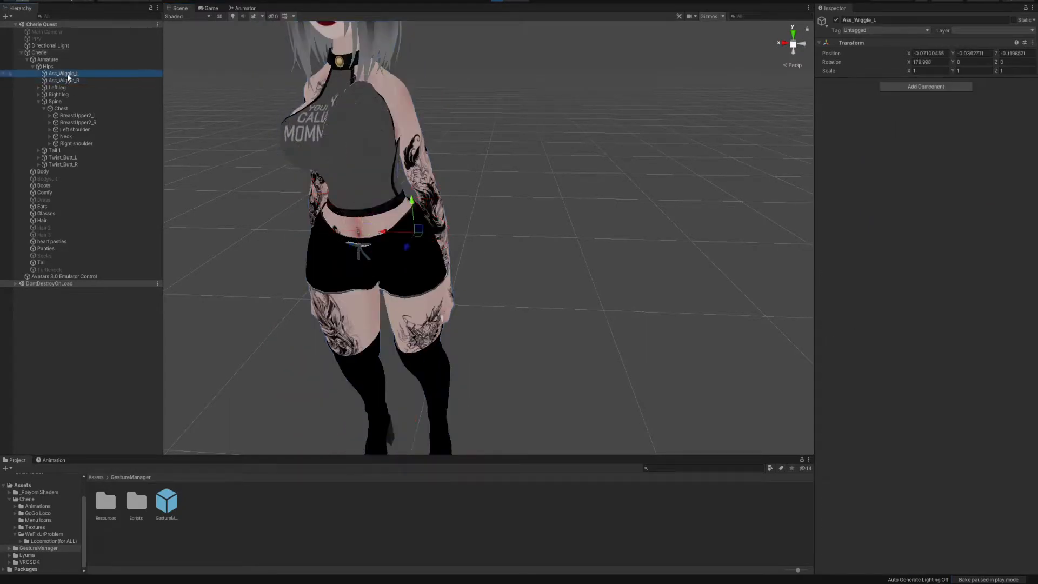
{"action": "left_click", "coordinate": [76, 80]}
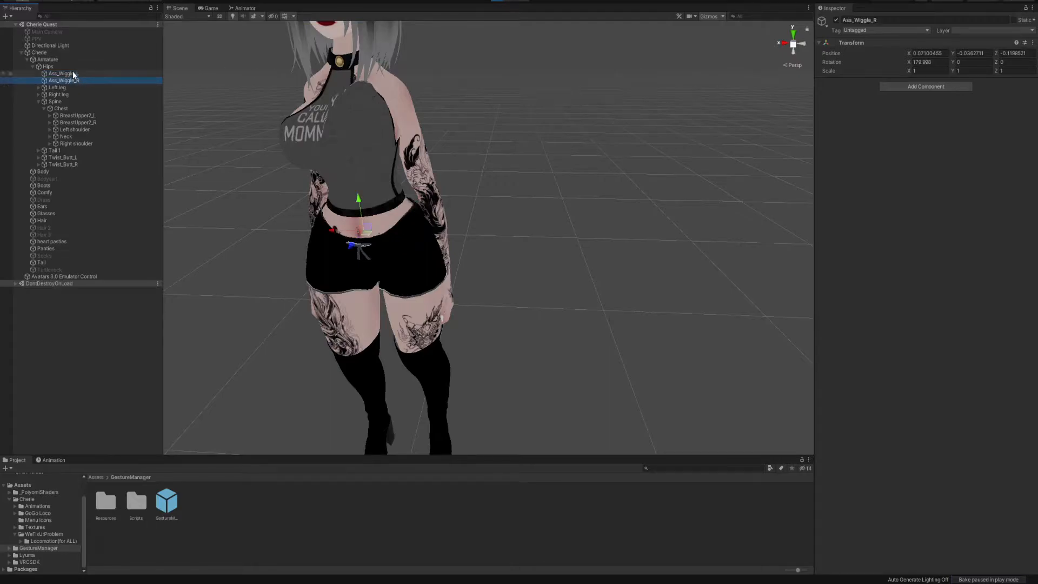
{"action": "left_click", "coordinate": [72, 67]}
{"action": "left_click", "coordinate": [73, 124]}
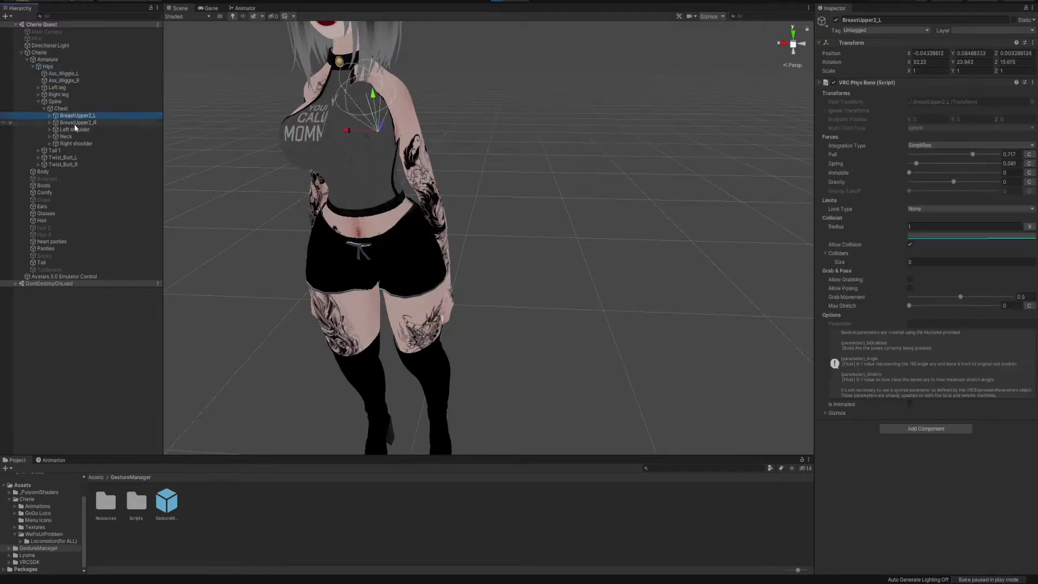
{"action": "left_click", "coordinate": [74, 116]}
{"action": "left_click", "coordinate": [1010, 163]}
{"action": "type", "text": "0.2"}
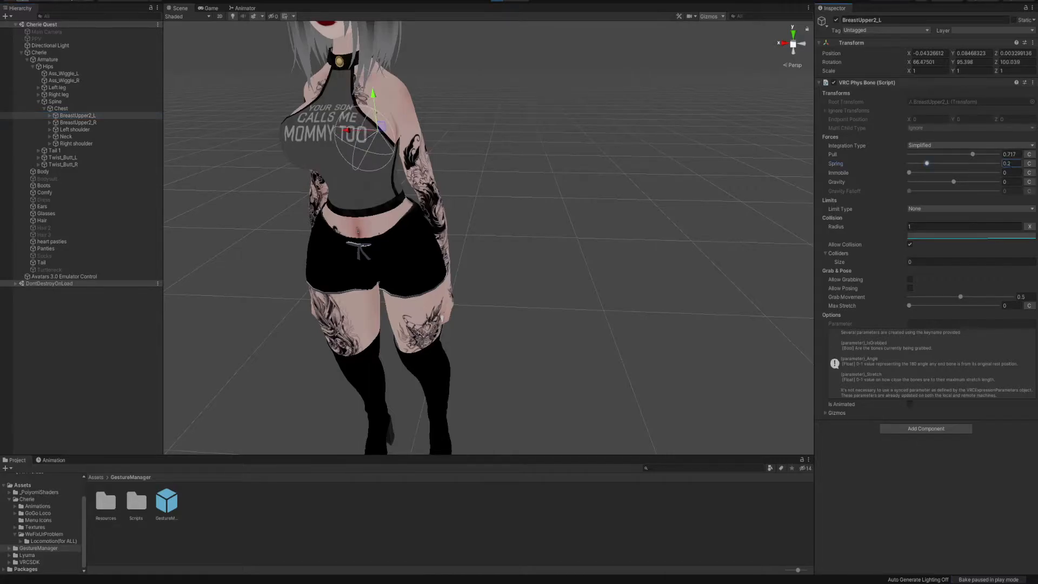
{"action": "left_click_drag", "start_coordinate": [935, 162], "coordinate": [933, 164]}
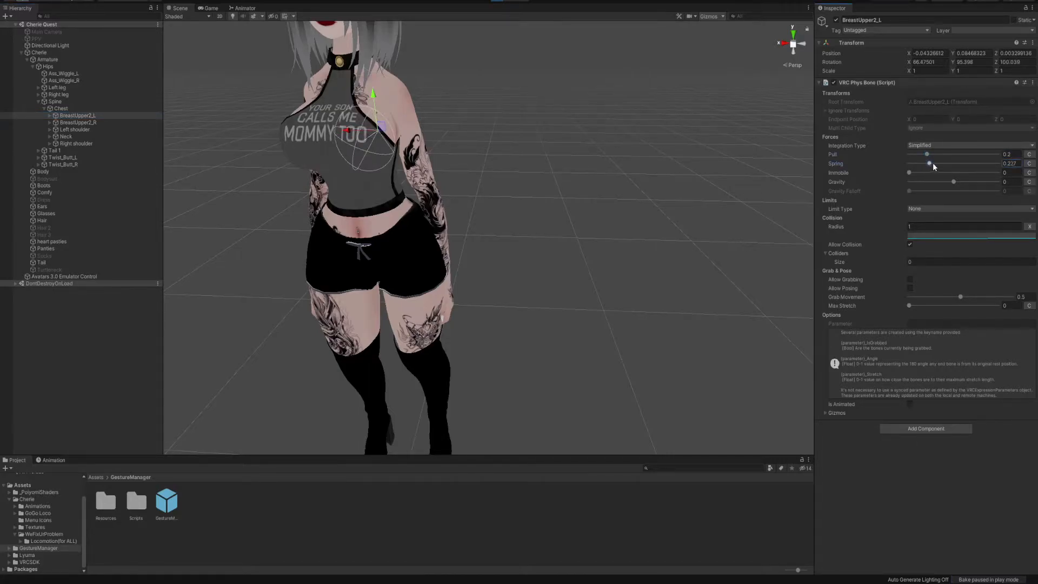
{"action": "left_click", "coordinate": [48, 47]}
{"action": "left_click", "coordinate": [45, 51]}
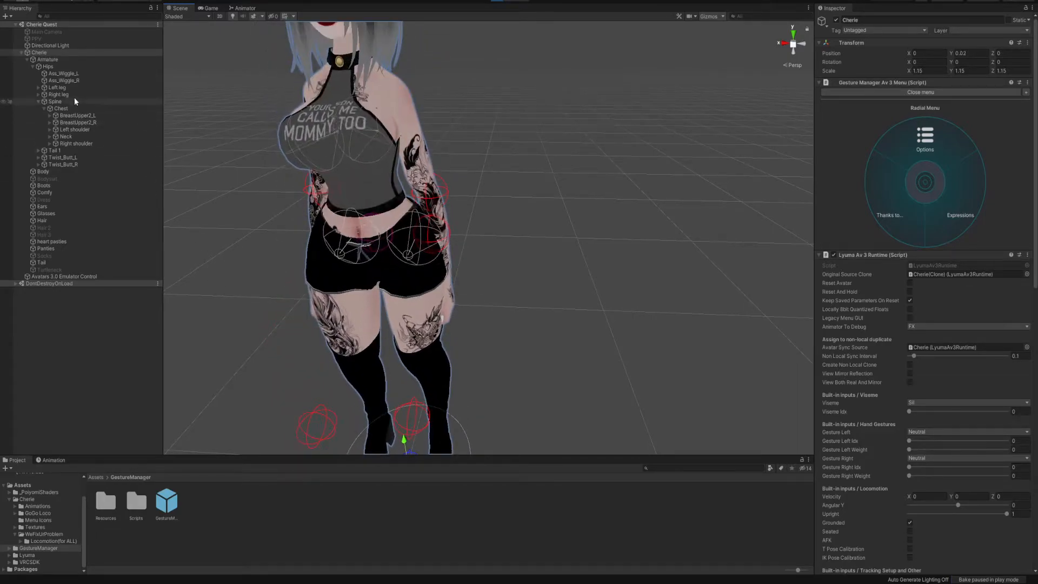
{"action": "left_click_drag", "start_coordinate": [58, 94], "coordinate": [69, 133]}
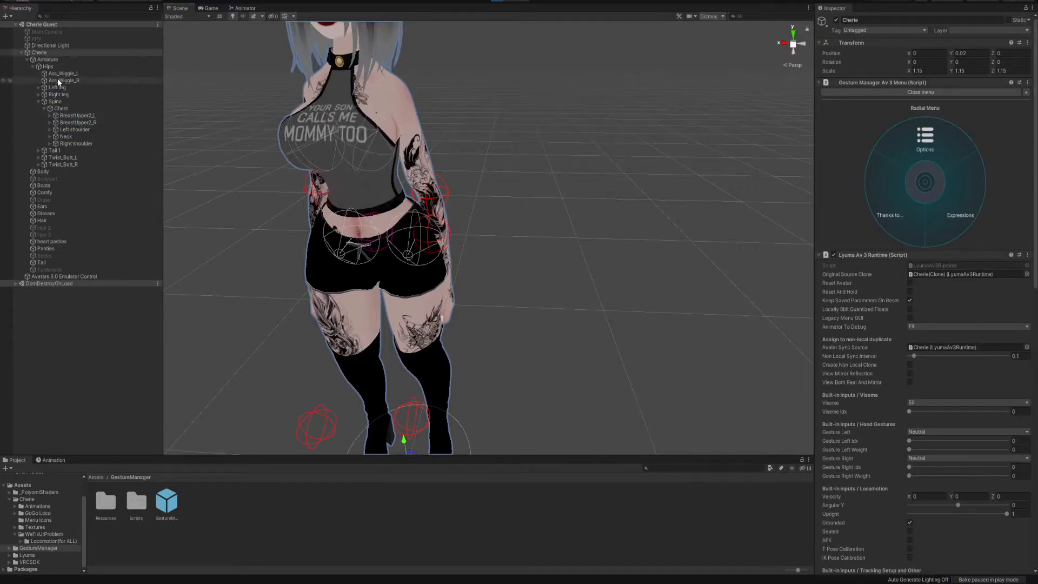
- Set the BreastUpper2_L Phys Bone's Spring to 0.2 and exit Play mode
{"action": "left_click", "coordinate": [70, 123]}
{"action": "key", "text": "Up"}
{"action": "left_click", "coordinate": [1019, 163]}
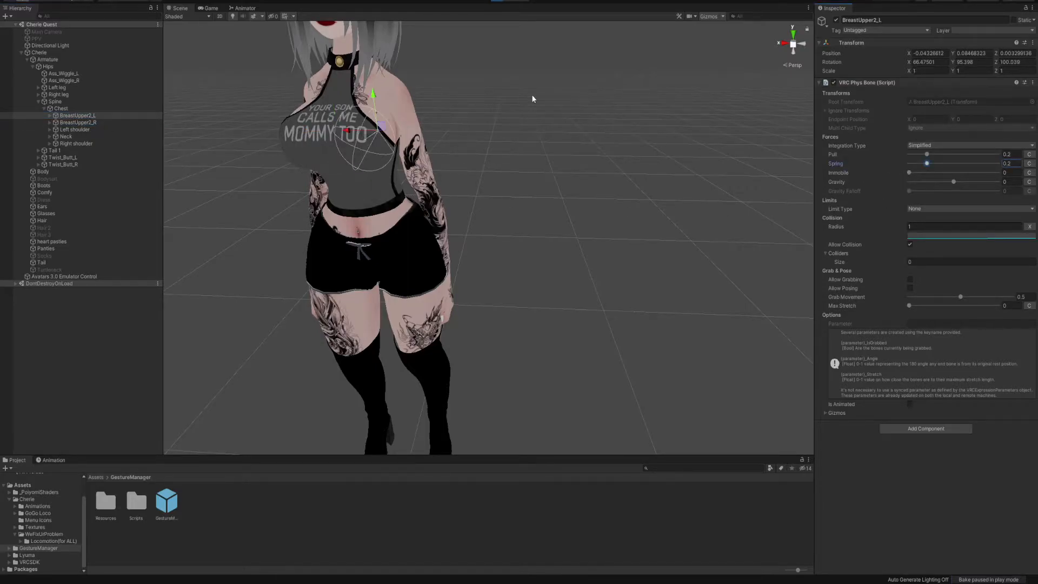
{"action": "left_click", "coordinate": [491, 4]}
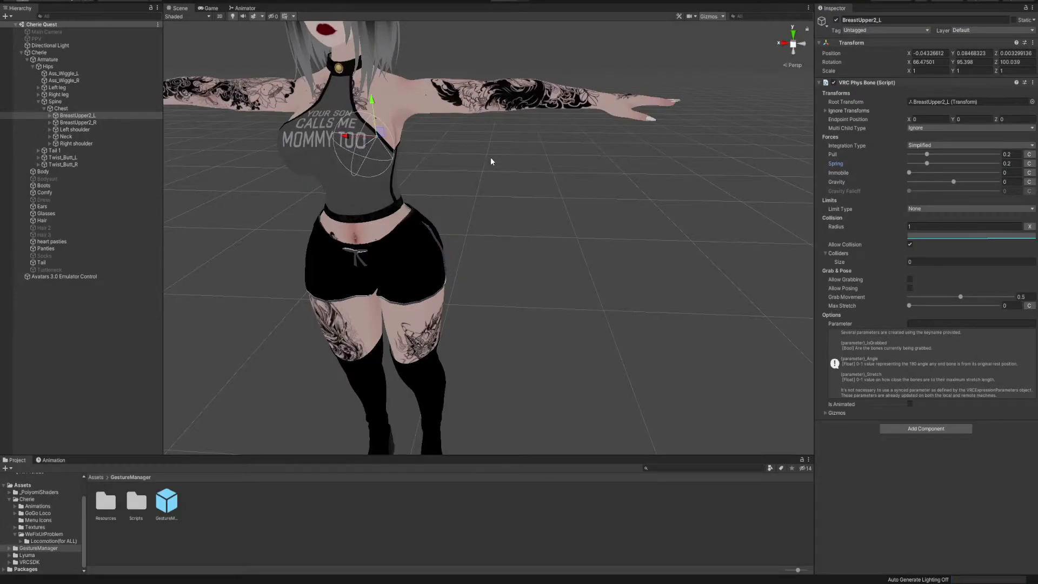
- Collapse the Spine bones and expand the full Tail 1 bone chain in the avatar's armature
{"action": "left_click_drag", "start_coordinate": [491, 156], "coordinate": [415, 119], "text": "alt"}
{"action": "mouse_move", "coordinate": [415, 119]}
{"action": "middle_mouse_down"}
{"action": "mouse_move", "coordinate": [395, 121]}
{"action": "mouse_move", "coordinate": [404, 118]}
{"action": "middle_mouse_up"}
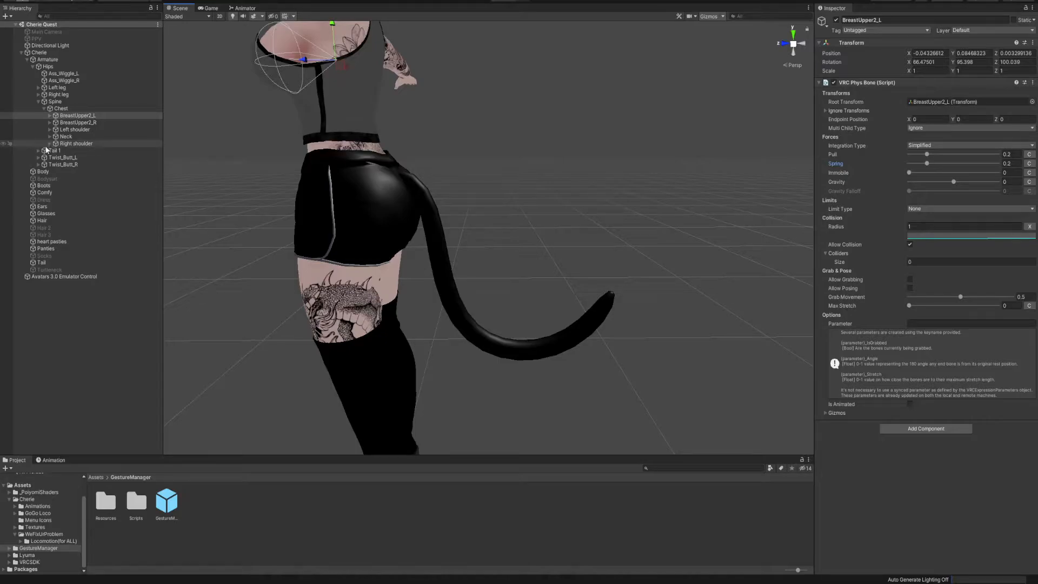
{"action": "left_click", "coordinate": [37, 102]}
{"action": "left_click", "coordinate": [35, 109]}
{"action": "left_click", "coordinate": [39, 108]}
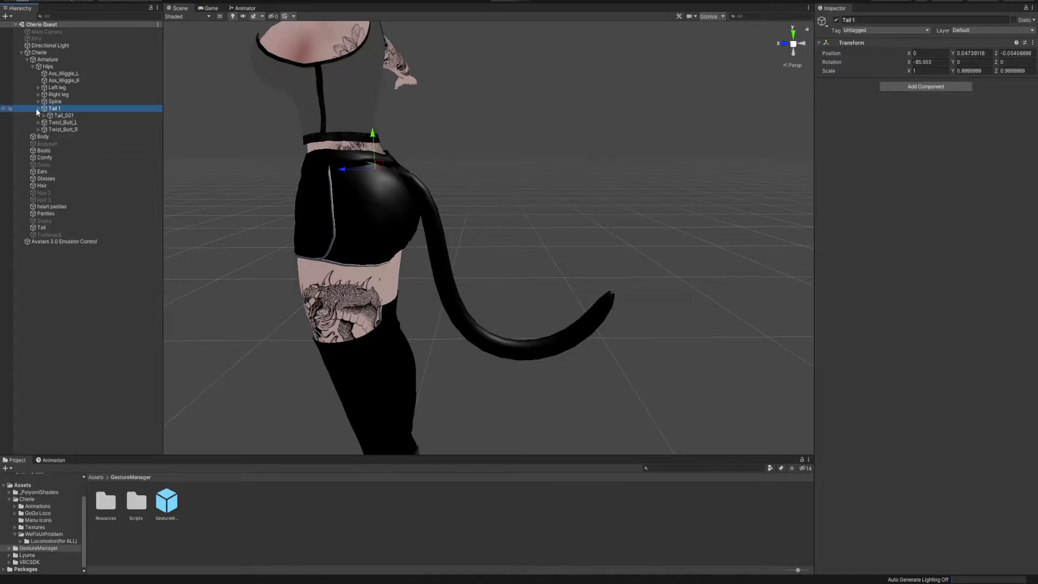
{"action": "left_click", "coordinate": [63, 116]}
{"action": "left_click", "coordinate": [43, 115]}
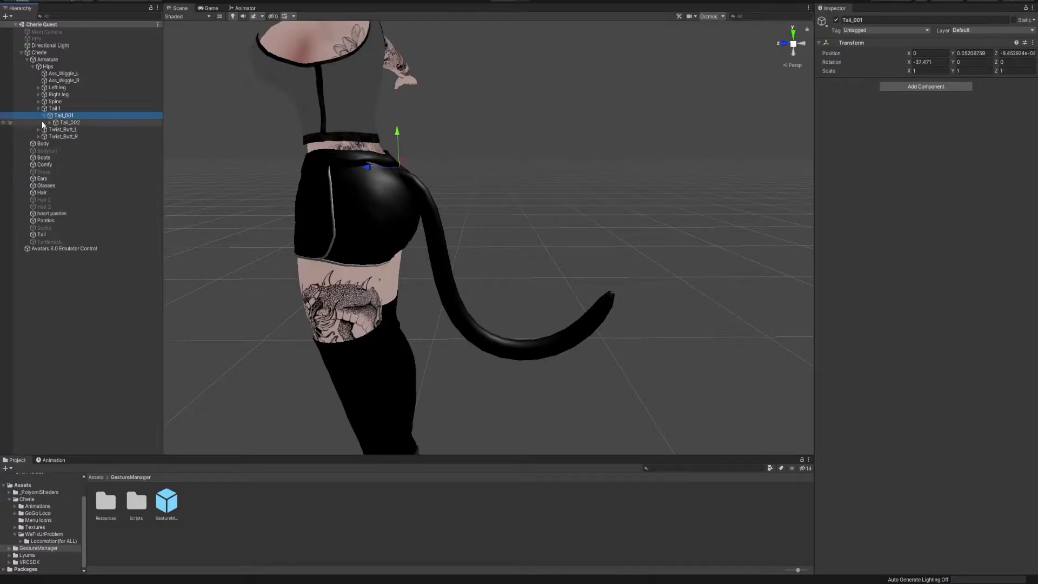
{"action": "left_click", "coordinate": [50, 122]}
{"action": "right_click", "coordinate": [50, 109]}
{"action": "left_click", "coordinate": [84, 172]}
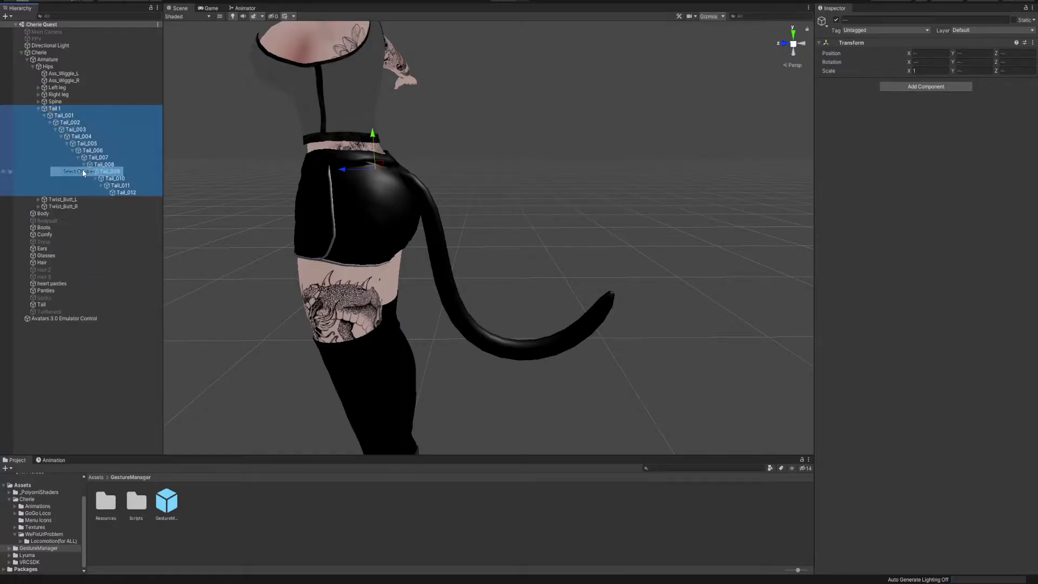
- Test how the tail bends by moving the Tail_003 and Tail_002 bones, undoing each move
{"action": "left_click", "coordinate": [94, 145]}
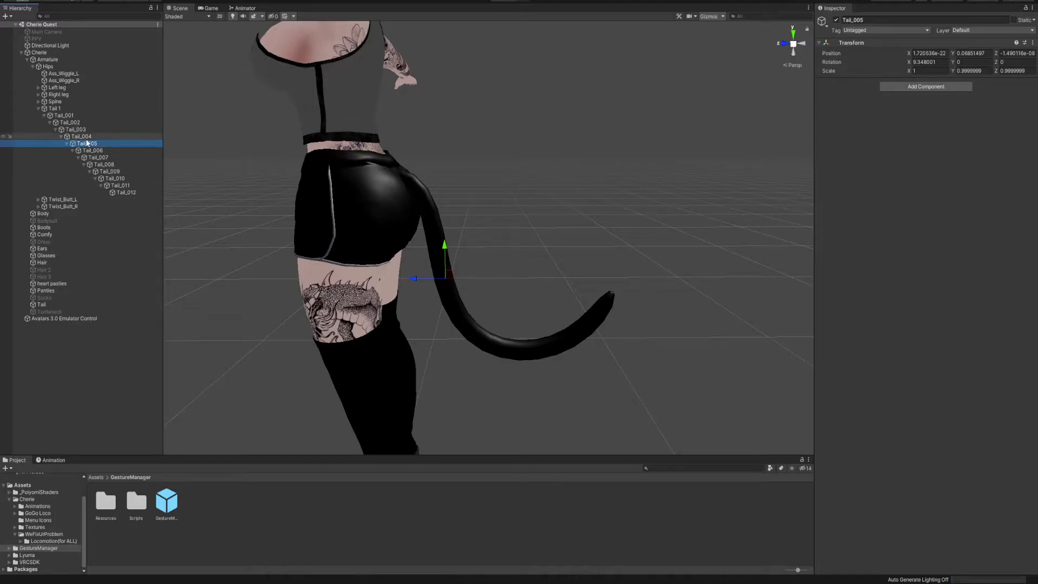
{"action": "key", "text": "Up"}
{"action": "key", "text": "Up"}
{"action": "left_click_drag", "start_coordinate": [399, 218], "coordinate": [399, 223]}
{"action": "key", "text": "ctrl+z"}
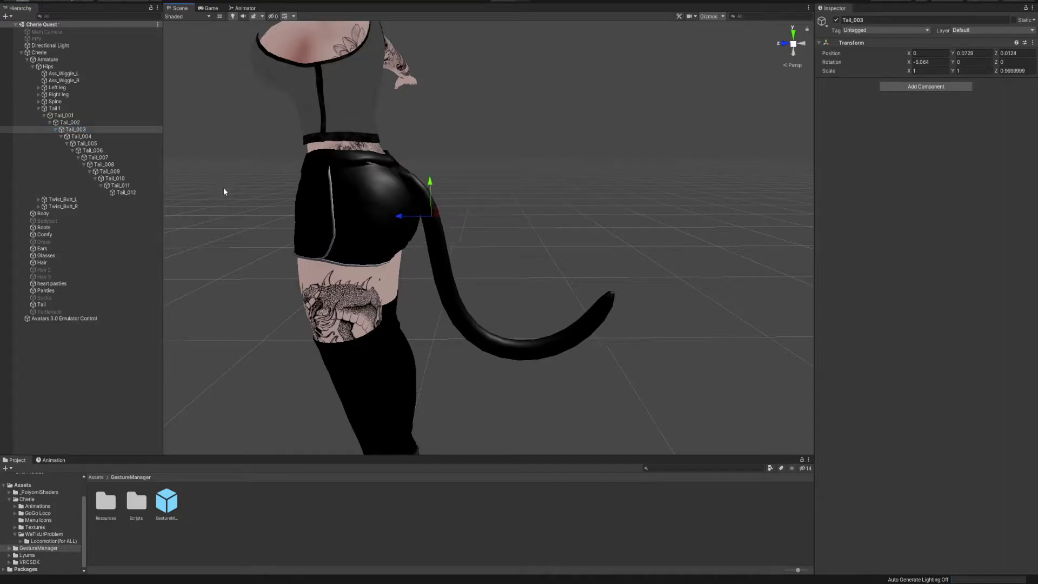
{"action": "left_click", "coordinate": [70, 122]}
{"action": "left_click_drag", "start_coordinate": [386, 186], "coordinate": [367, 171]}
{"action": "key", "text": "ctrl+z"}
{"action": "left_click", "coordinate": [74, 115]}
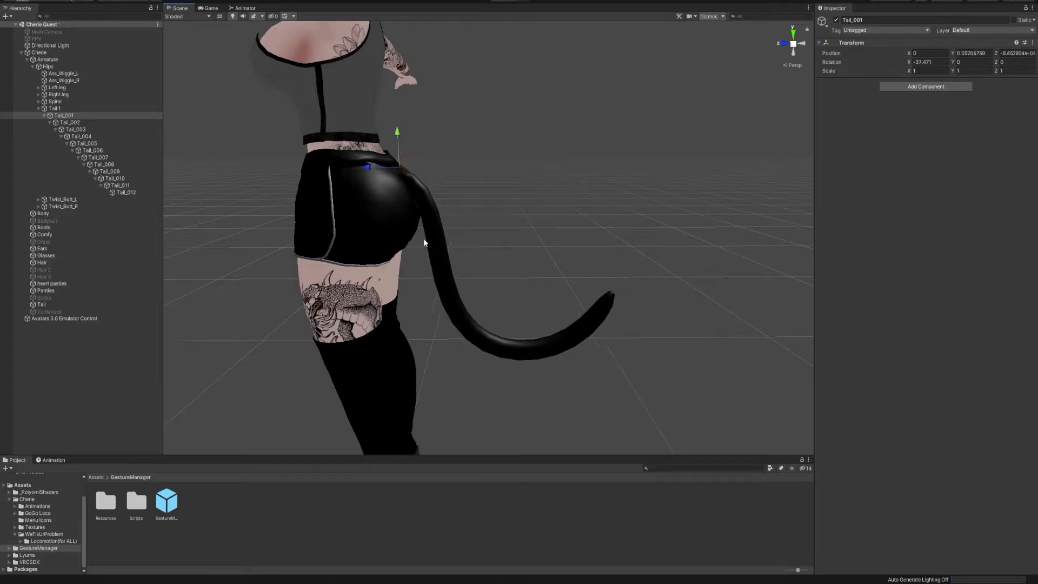
- Examine the base of the tail around Tail_002 from the front and left side views
{"action": "left_click", "coordinate": [90, 122]}
{"action": "right_click_drag", "start_coordinate": [439, 218], "coordinate": [465, 214]}
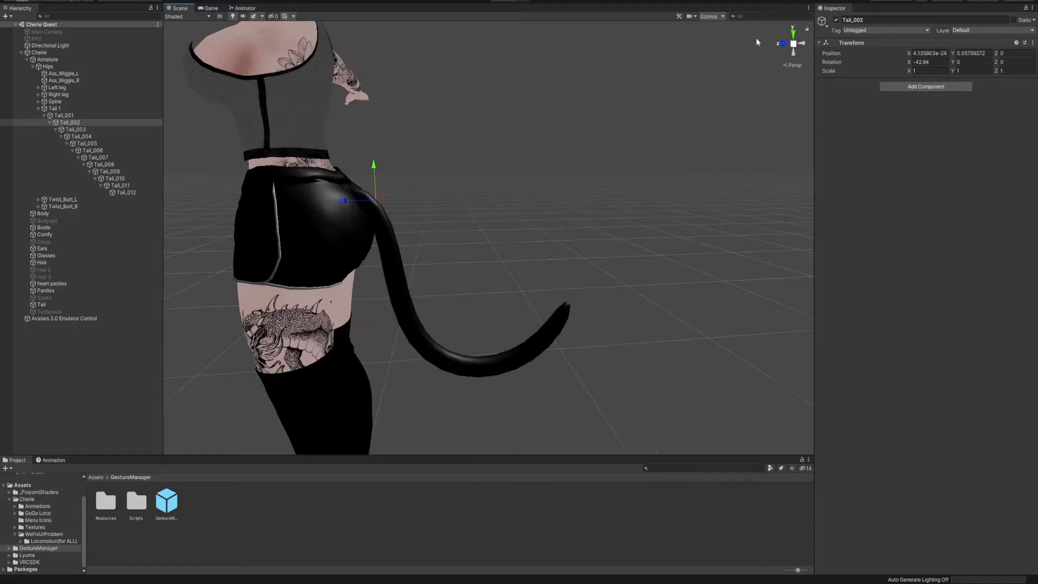
{"action": "left_click", "coordinate": [786, 44]}
{"action": "left_click", "coordinate": [800, 46]}
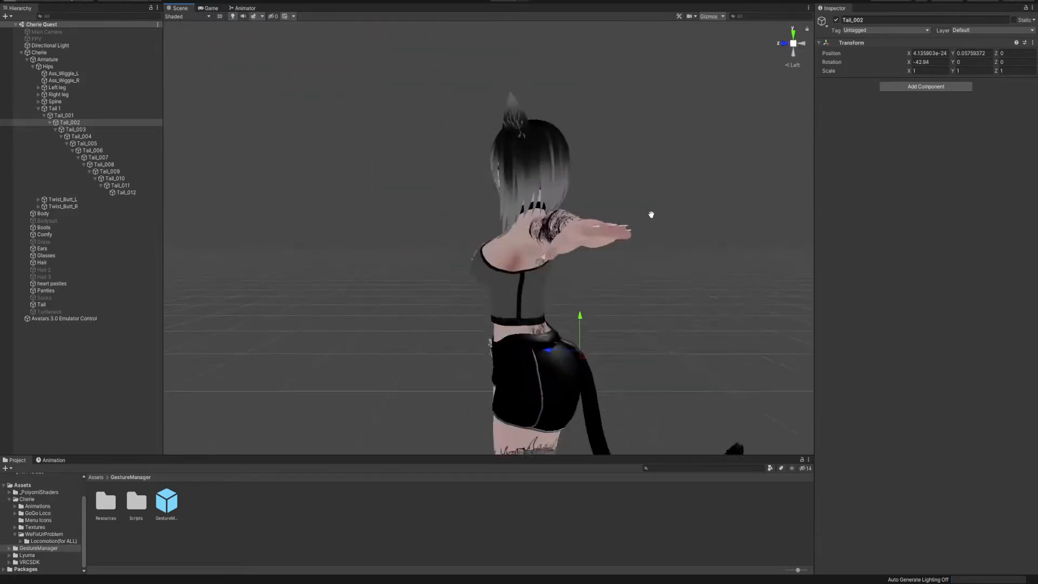
{"action": "left_click", "coordinate": [794, 44]}
{"action": "scroll", "coordinate": [527, 277], "scroll_direction": "down", "scroll_amount": 3}
{"action": "scroll", "coordinate": [528, 277], "scroll_direction": "up", "scroll_amount": 3}
{"action": "left_click", "coordinate": [784, 43]}
{"action": "key", "text": "f"}
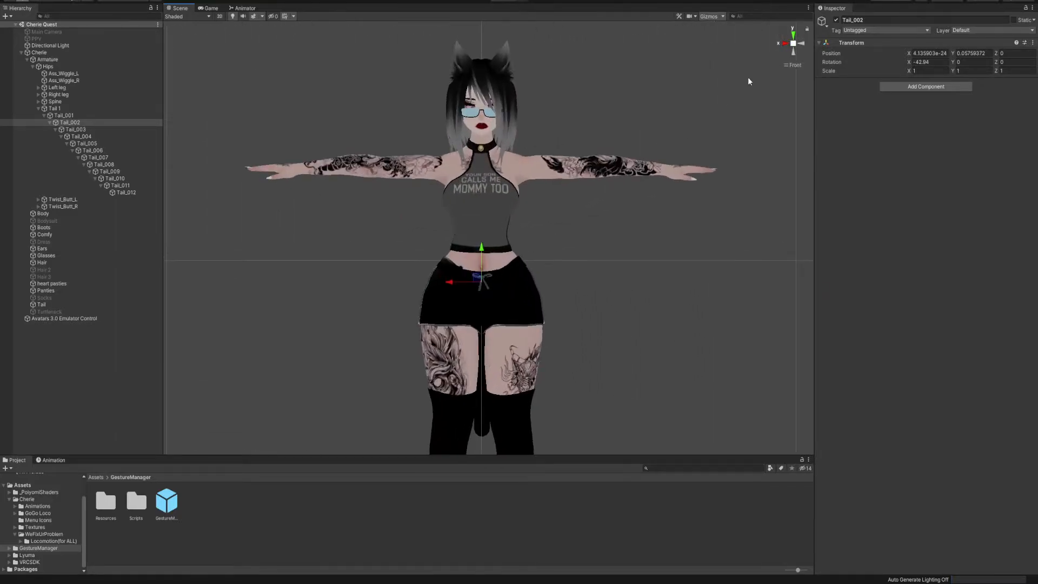
{"action": "left_click", "coordinate": [802, 44]}
{"action": "scroll", "coordinate": [495, 243], "scroll_direction": "down", "scroll_amount": 5}
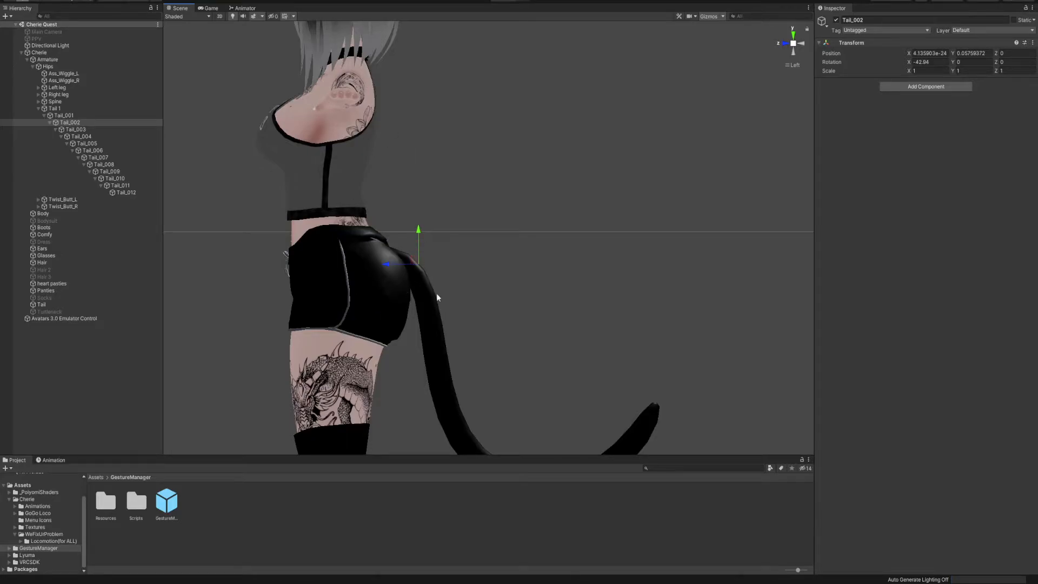
- Try moving the Tail_003 and Tail_001 bones in the left side view and undo each move
{"action": "left_click", "coordinate": [75, 130]}
{"action": "left_click_drag", "start_coordinate": [397, 310], "coordinate": [389, 304]}
{"action": "key", "text": "ctrl+z"}
{"action": "left_click", "coordinate": [64, 115]}
{"action": "left_click_drag", "start_coordinate": [369, 243], "coordinate": [398, 232]}
{"action": "key", "text": "ctrl+z"}
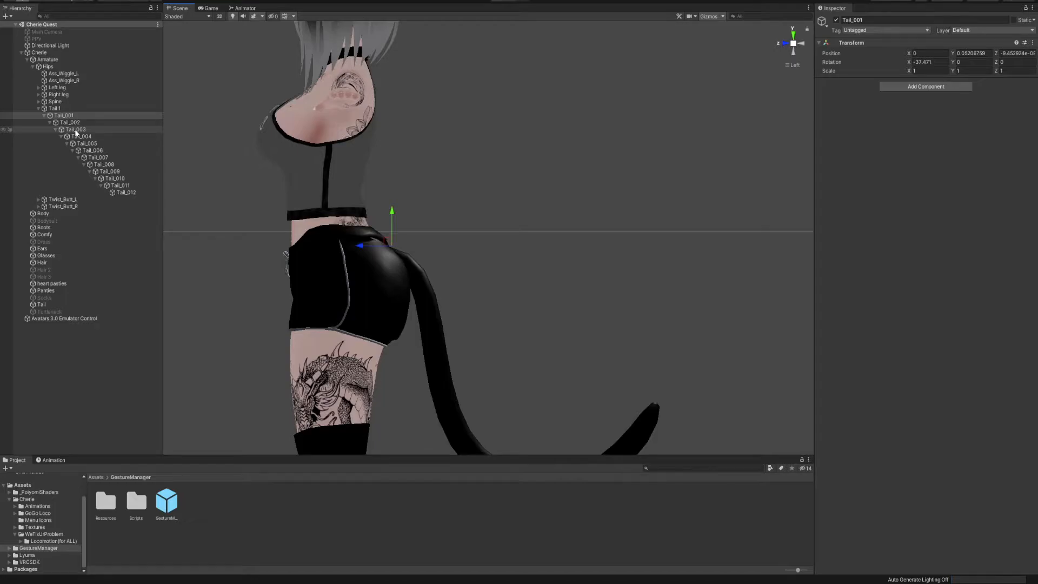
- Add a VRC Phys Bone to Tail_002 and assign Tail_002 as its Root Transform
{"action": "left_click", "coordinate": [70, 123]}
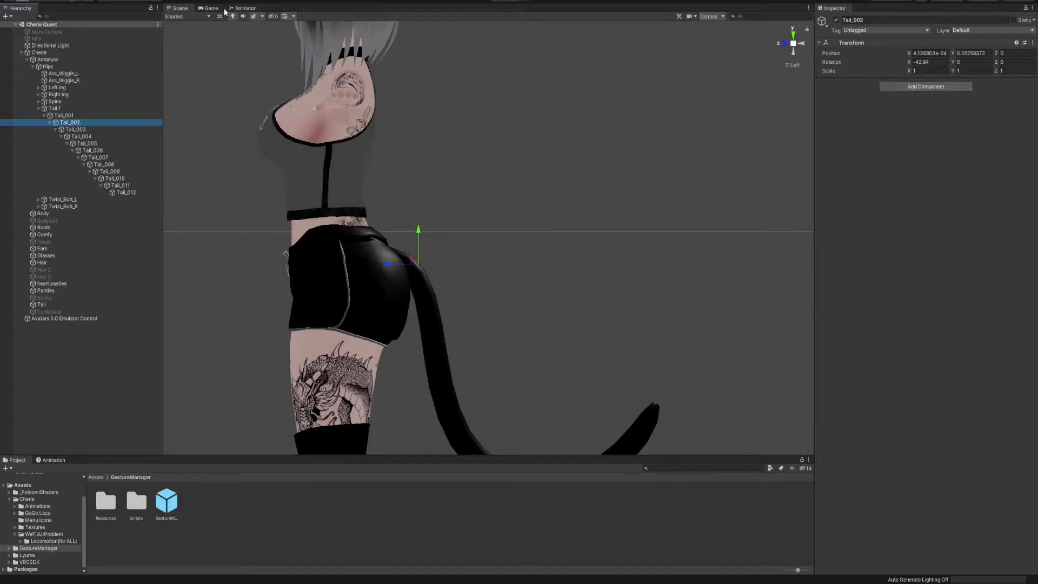
{"action": "left_click", "coordinate": [902, 87]}
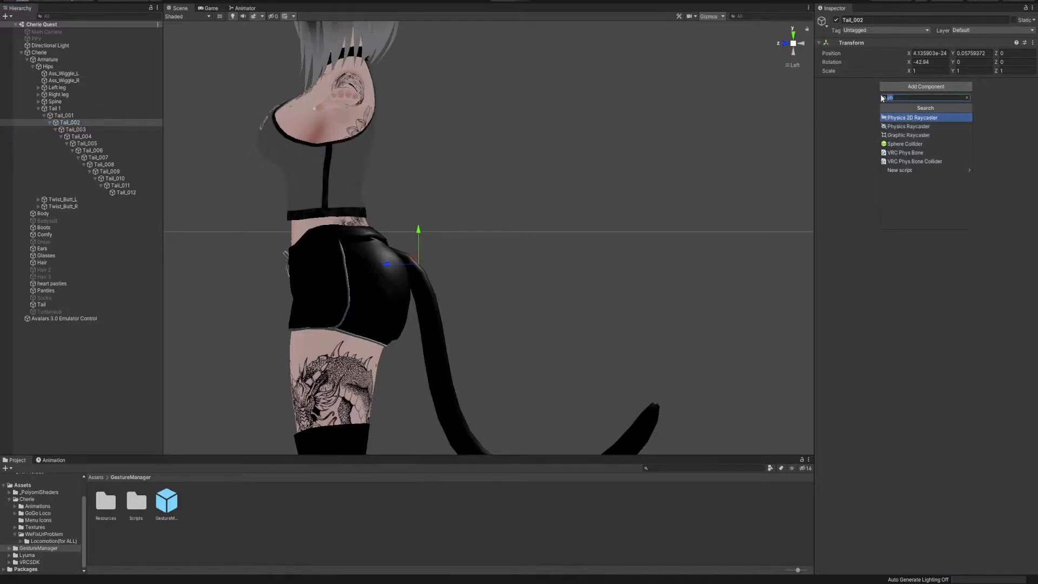
{"action": "left_click", "coordinate": [900, 161]}
{"action": "left_click_drag", "start_coordinate": [70, 122], "coordinate": [920, 102]}
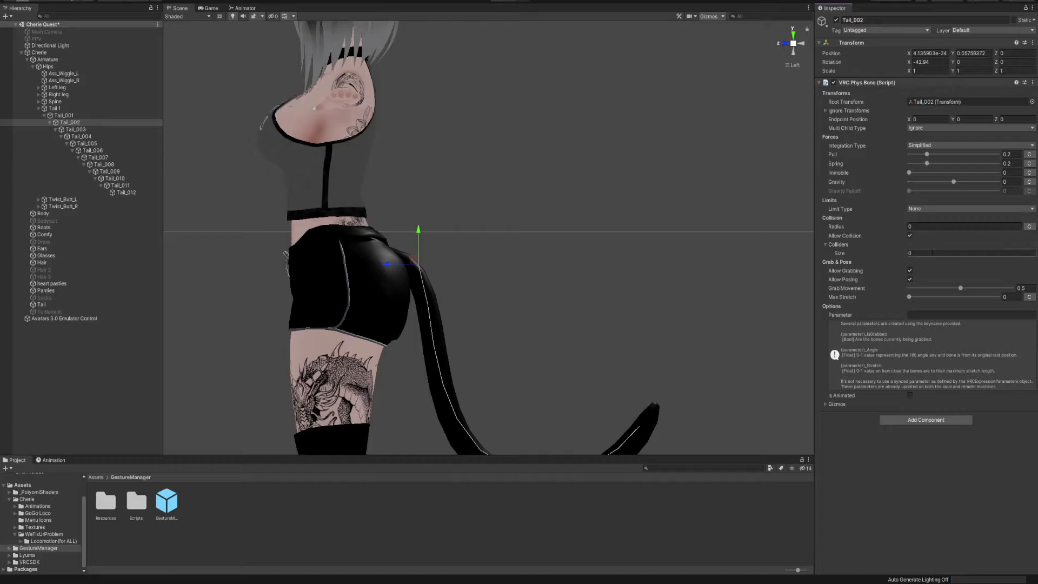
- Set the collision radius of the Tail_002 Phys Bone to 2, add a radius curve and keep Allow Collision enabled
{"action": "left_click", "coordinate": [965, 226]}
{"action": "type", "text": "1"}
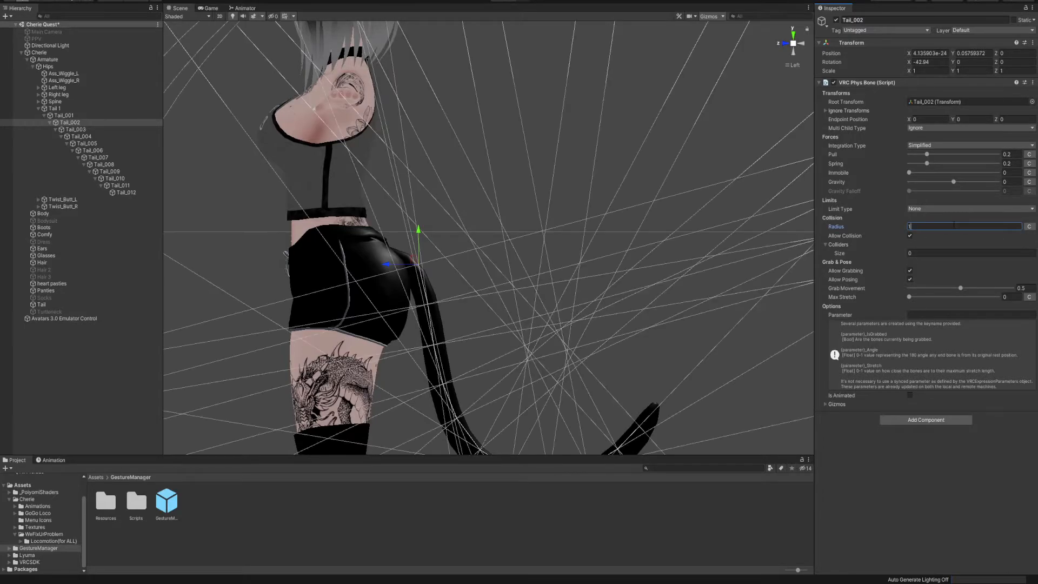
{"action": "key", "text": "BackSpace"}
{"action": "type", "text": "2"}
{"action": "left_click", "coordinate": [1029, 226]}
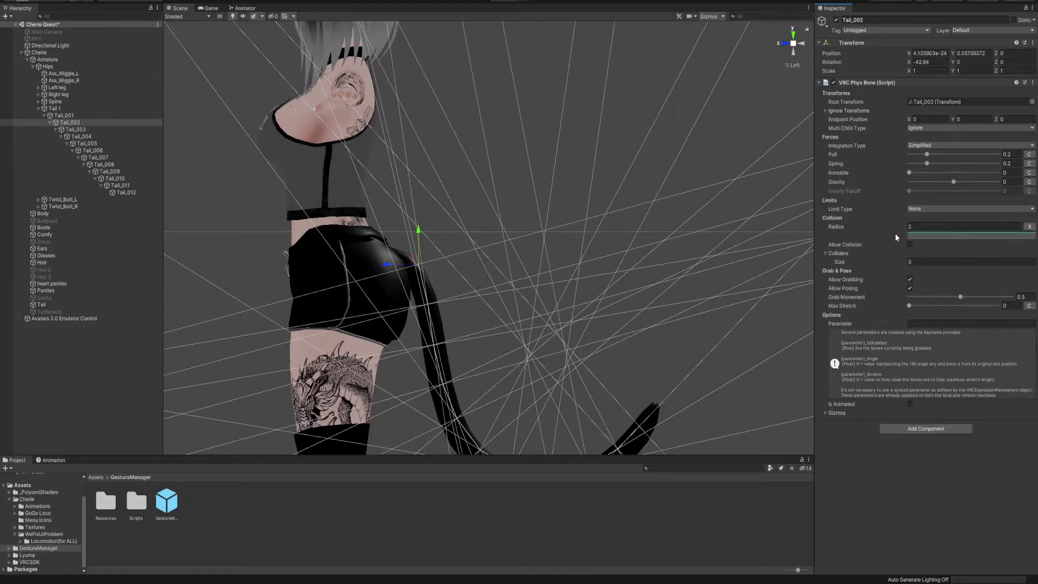
{"action": "left_click", "coordinate": [910, 245]}
- Lower both end keys of the radius curve so it starts near 0 and rises slightly towards the tail tip
{"action": "left_click", "coordinate": [919, 236]}
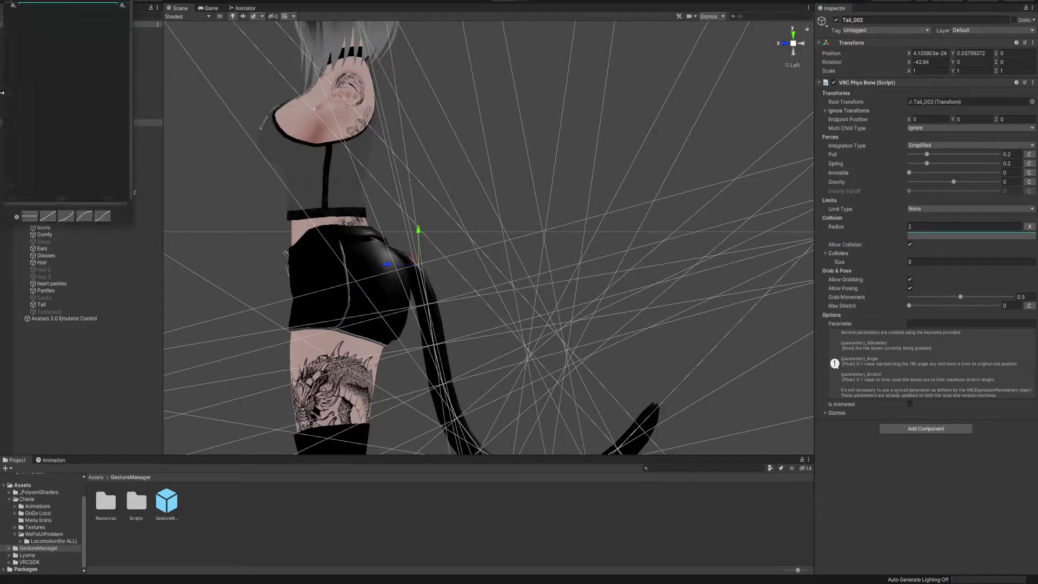
{"action": "left_click_drag", "start_coordinate": [117, 3], "coordinate": [117, 164]}
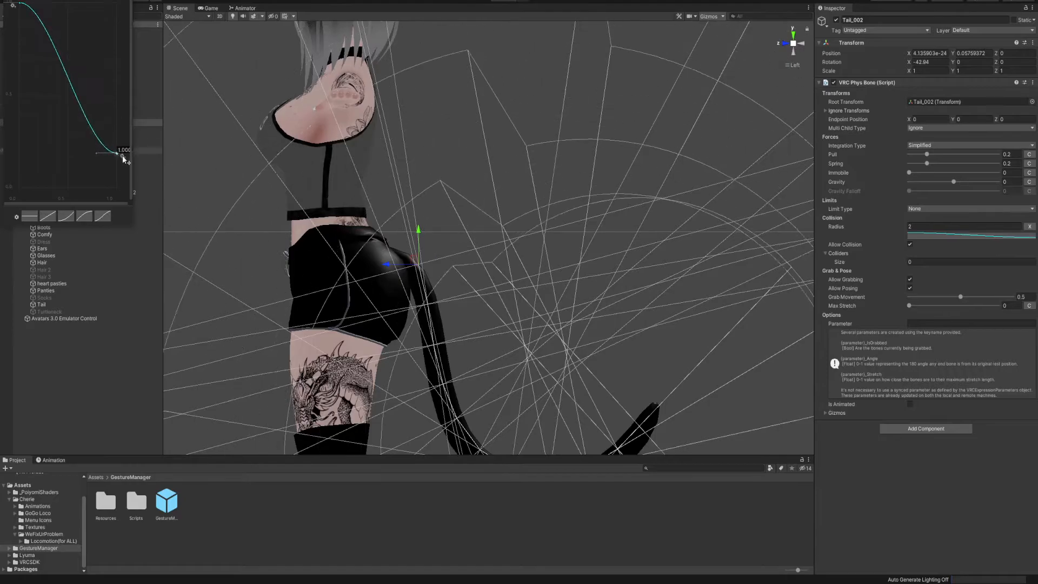
{"action": "left_click_drag", "start_coordinate": [20, 6], "coordinate": [31, 187]}
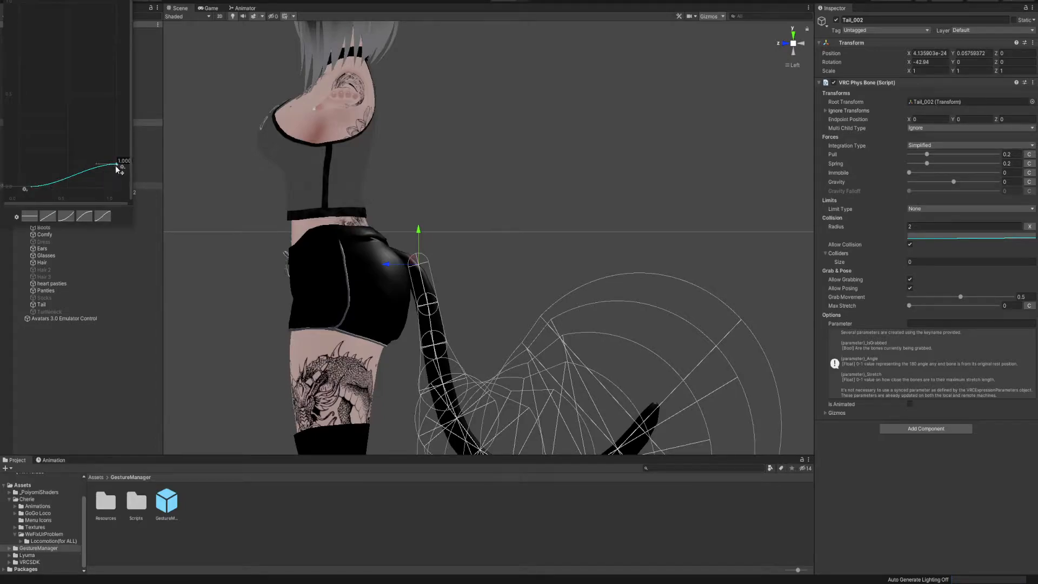
{"action": "left_click", "coordinate": [466, 205]}
{"action": "left_click_drag", "start_coordinate": [466, 206], "coordinate": [742, 119], "text": "alt"}
- Try collision radii of 1 and 3 on the Tail_002 Phys Bone and go back to 1
{"action": "left_click", "coordinate": [791, 48]}
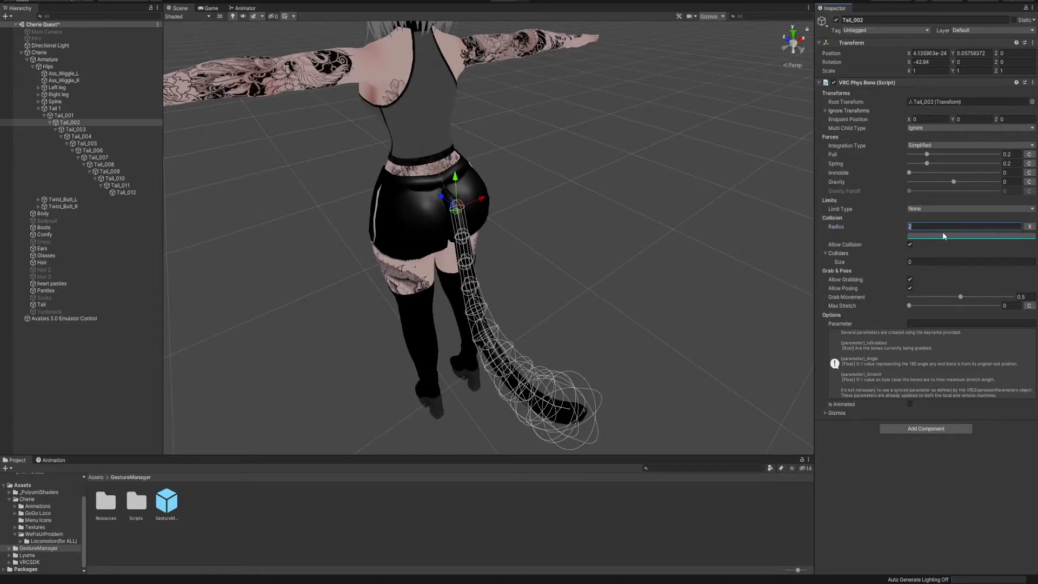
{"action": "type", "text": "1"}
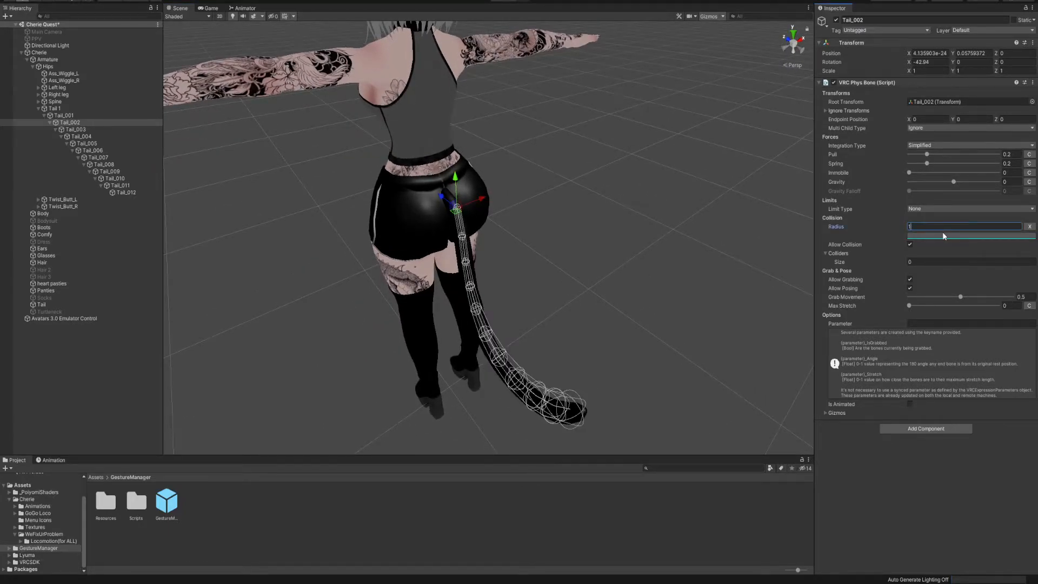
{"action": "key", "text": "BackSpace"}
{"action": "type", "text": "3."}
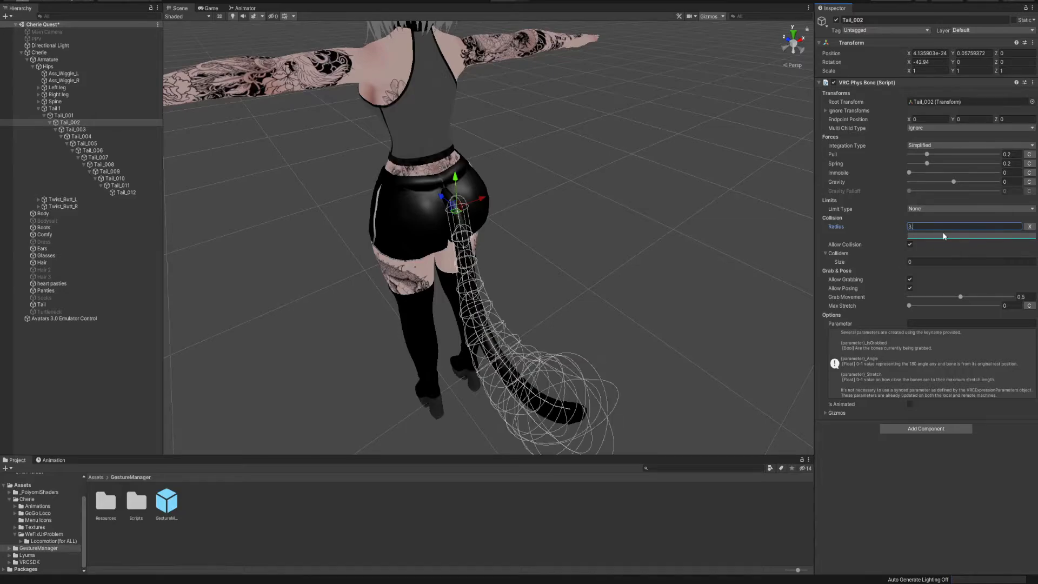
{"action": "key", "text": "BackSpace"}
{"action": "key", "text": "BackSpace"}
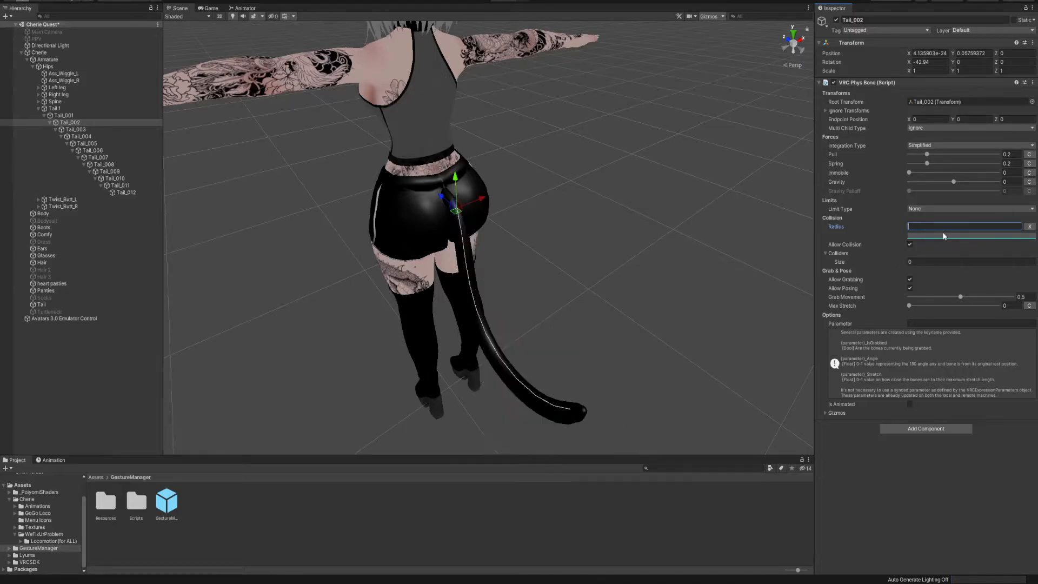
{"action": "type", "text": "1"}
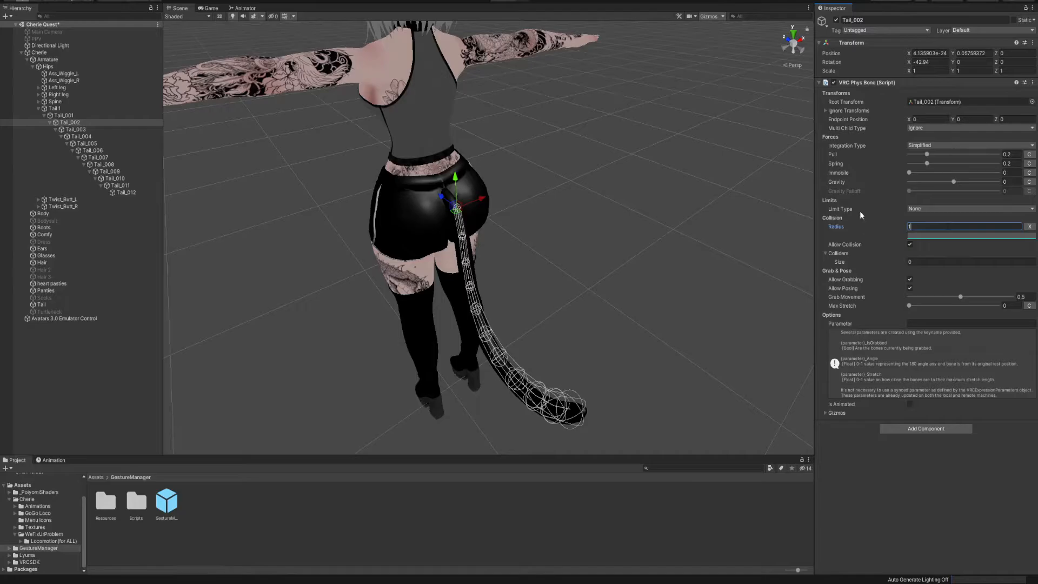
- Examine how the collision spheres fit along the tail from the side and from behind
{"action": "right_click_drag", "start_coordinate": [696, 247], "coordinate": [656, 227]}
{"action": "middle_click_drag", "start_coordinate": [656, 227], "coordinate": [524, 174]}
{"action": "right_click_drag", "start_coordinate": [628, 178], "coordinate": [594, 198]}
{"action": "middle_click_drag", "start_coordinate": [593, 197], "coordinate": [553, 166]}
{"action": "right_click_drag", "start_coordinate": [552, 166], "coordinate": [608, 138]}
{"action": "middle_click_drag", "start_coordinate": [608, 137], "coordinate": [612, 72]}
{"action": "right_click_drag", "start_coordinate": [656, 144], "coordinate": [626, 234]}
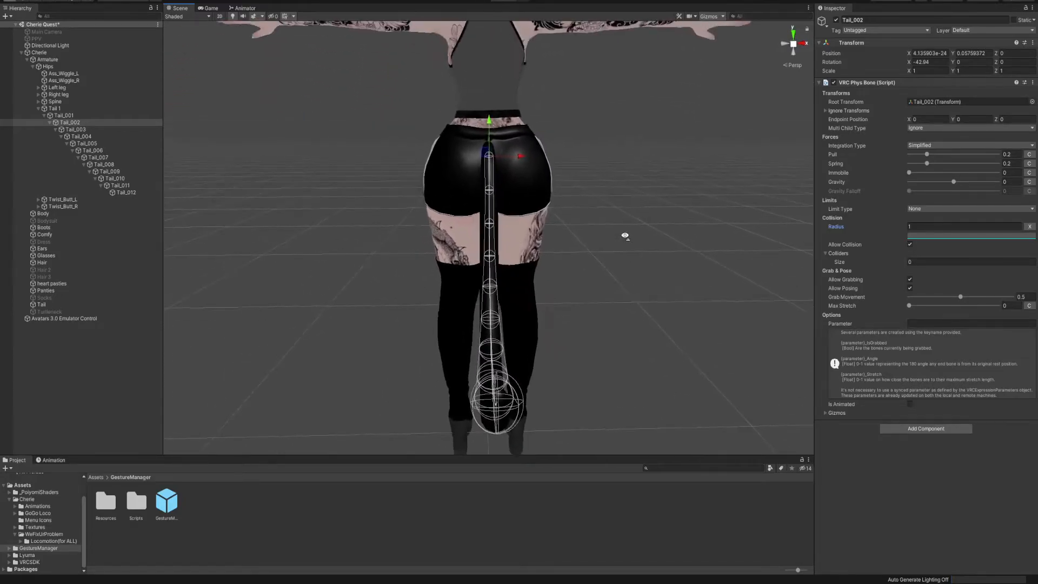
{"action": "middle_click_drag", "start_coordinate": [625, 234], "coordinate": [622, 221]}
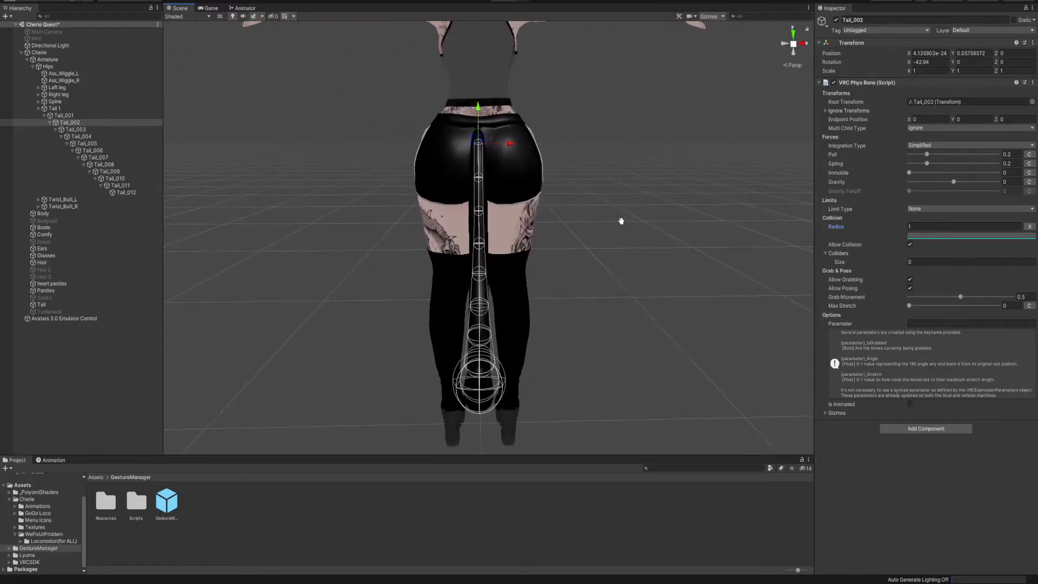
- Lower the end key of the tail's radius curve to flatten it near 0 and set the collision radius to 2
{"action": "left_click", "coordinate": [1012, 236]}
{"action": "left_click_drag", "start_coordinate": [116, 186], "coordinate": [110, 188]}
{"action": "right_click", "coordinate": [499, 200]}
{"action": "right_click_drag", "start_coordinate": [373, 162], "coordinate": [430, 180]}
{"action": "left_click", "coordinate": [971, 226]}
{"action": "type", "text": "2"}
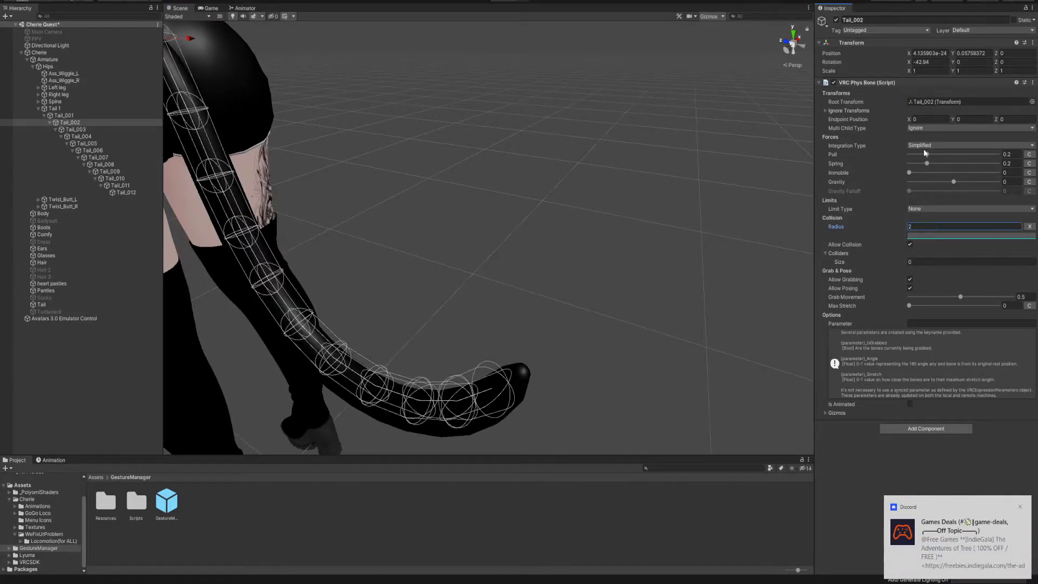
- Examine the fit of the collision spheres from the tail's base to its tip and inspect bones Tail_001 to Tail_003
{"action": "scroll", "coordinate": [589, 248], "scroll_direction": "down", "scroll_amount": 3}
{"action": "left_click_drag", "start_coordinate": [589, 248], "coordinate": [573, 226], "text": "alt"}
{"action": "middle_click_drag", "start_coordinate": [574, 226], "coordinate": [581, 223]}
{"action": "left_click_drag", "start_coordinate": [582, 223], "coordinate": [616, 127], "text": "alt"}
{"action": "middle_click_drag", "start_coordinate": [616, 127], "coordinate": [615, 109]}
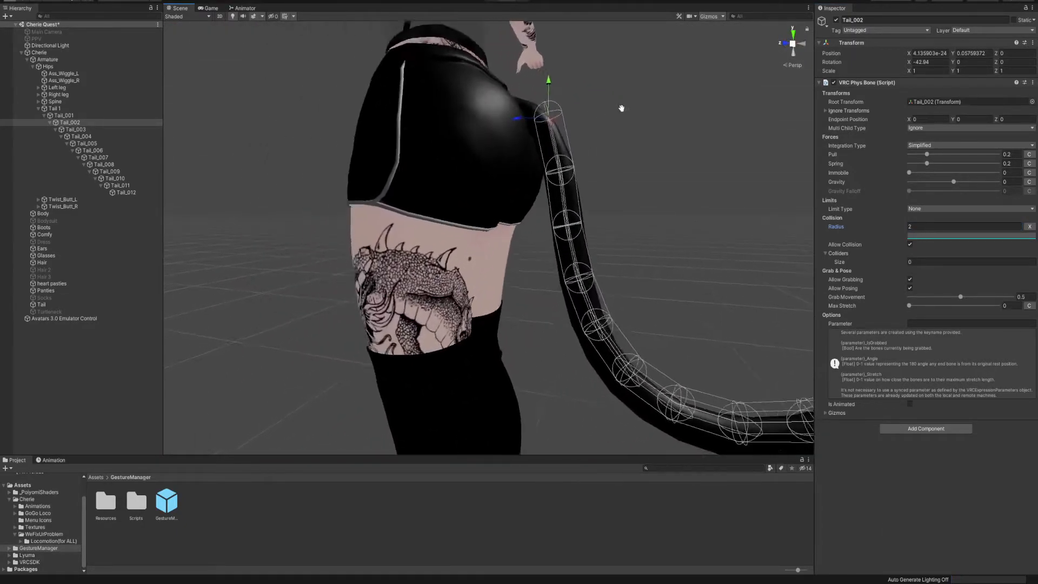
{"action": "left_click_drag", "start_coordinate": [615, 109], "coordinate": [519, 149], "text": "alt"}
{"action": "middle_click_drag", "start_coordinate": [519, 148], "coordinate": [510, 123]}
{"action": "scroll", "coordinate": [508, 123], "scroll_direction": "down", "scroll_amount": 6}
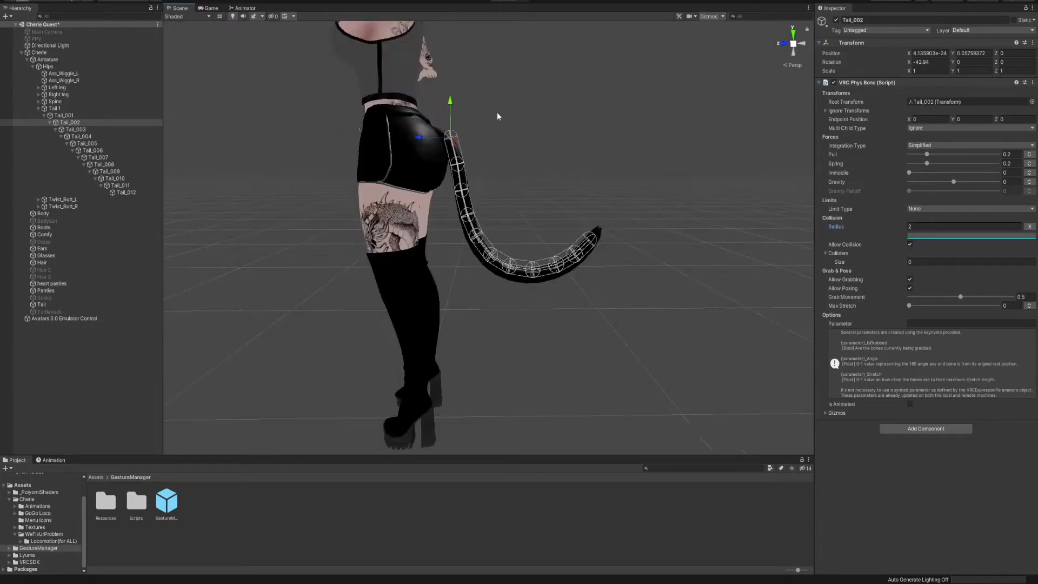
{"action": "left_click", "coordinate": [64, 116]}
{"action": "left_click", "coordinate": [69, 122]}
{"action": "left_click", "coordinate": [76, 130]}
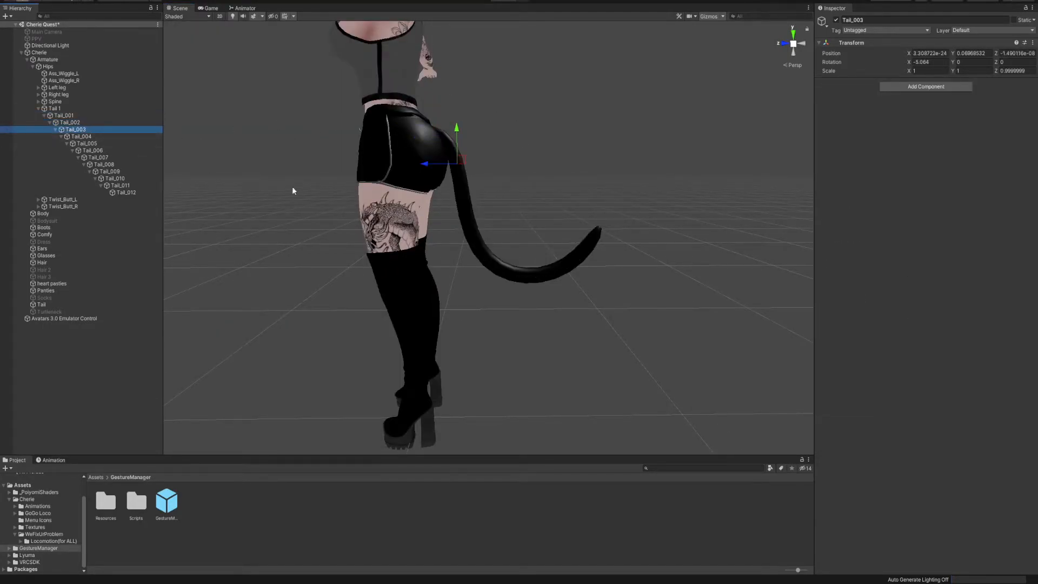
{"action": "left_click", "coordinate": [145, 123]}
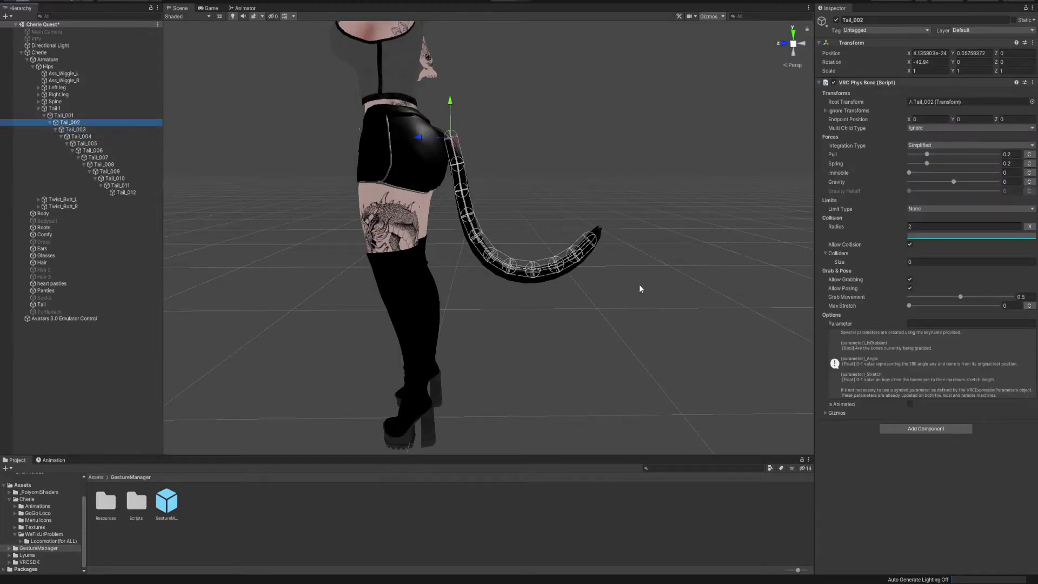
- Fine-tune the end key of the tail's radius curve and check the fit from the avatar's other side
{"action": "left_click", "coordinate": [924, 238]}
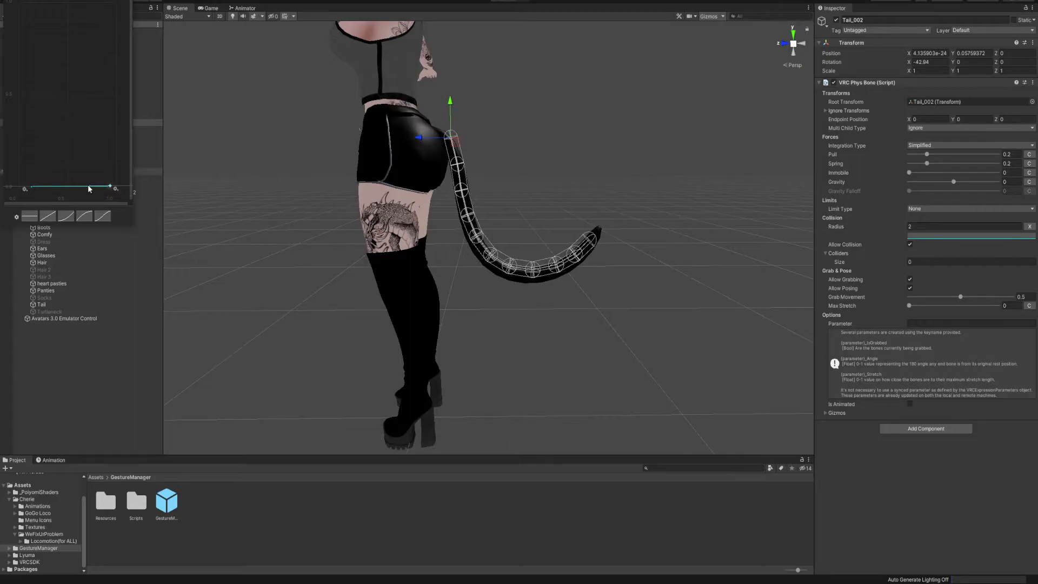
{"action": "left_click_drag", "start_coordinate": [92, 182], "coordinate": [85, 188]}
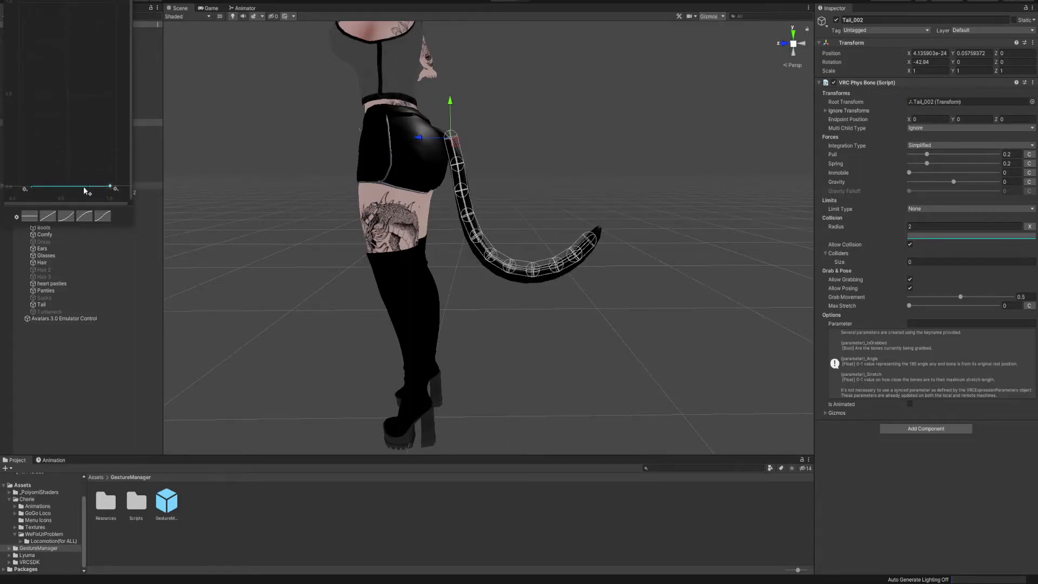
{"action": "left_click_drag", "start_coordinate": [110, 186], "coordinate": [112, 187]}
{"action": "right_click", "coordinate": [508, 171]}
{"action": "right_click_drag", "start_coordinate": [392, 212], "coordinate": [124, 249]}
{"action": "right_click_drag", "start_coordinate": [554, 201], "coordinate": [499, 181]}
- Compare the Simplified and Advanced integration types on the Tail_002 Phys Bone and set it to Advanced
{"action": "left_click", "coordinate": [926, 147]}
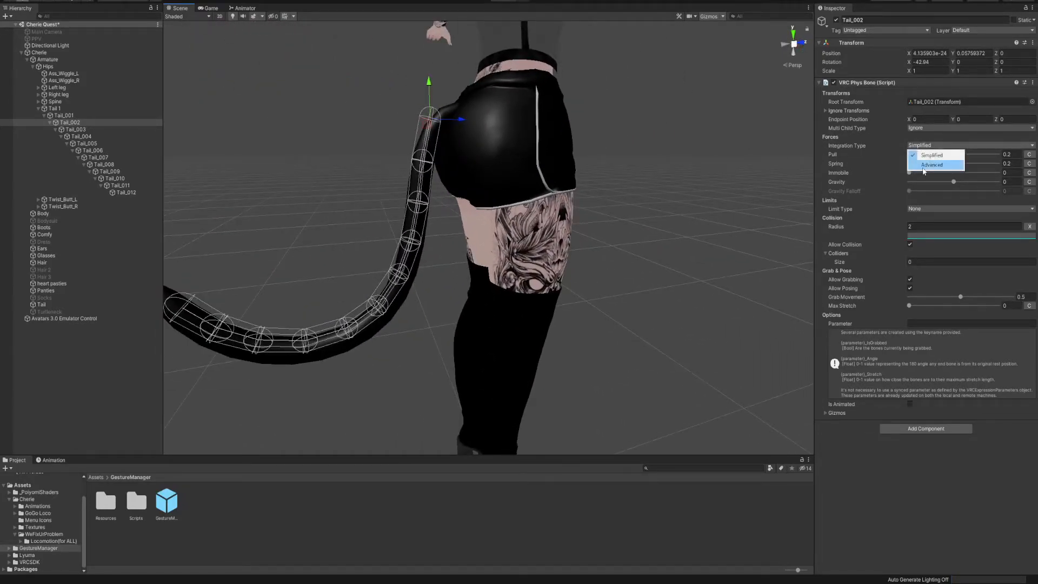
{"action": "left_click", "coordinate": [920, 162]}
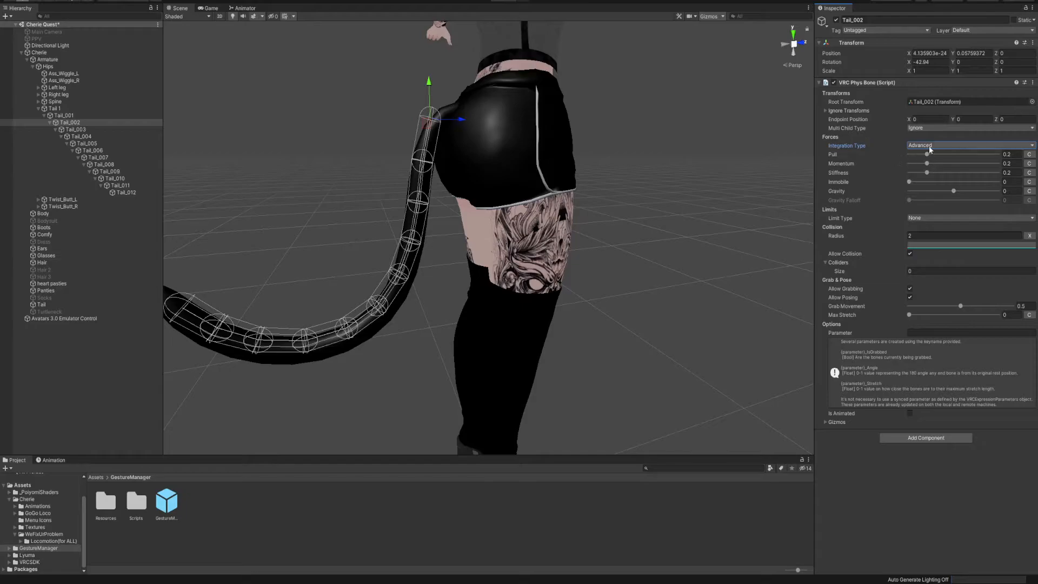
{"action": "left_click", "coordinate": [929, 146]}
{"action": "left_click", "coordinate": [929, 156]}
{"action": "left_click", "coordinate": [924, 146]}
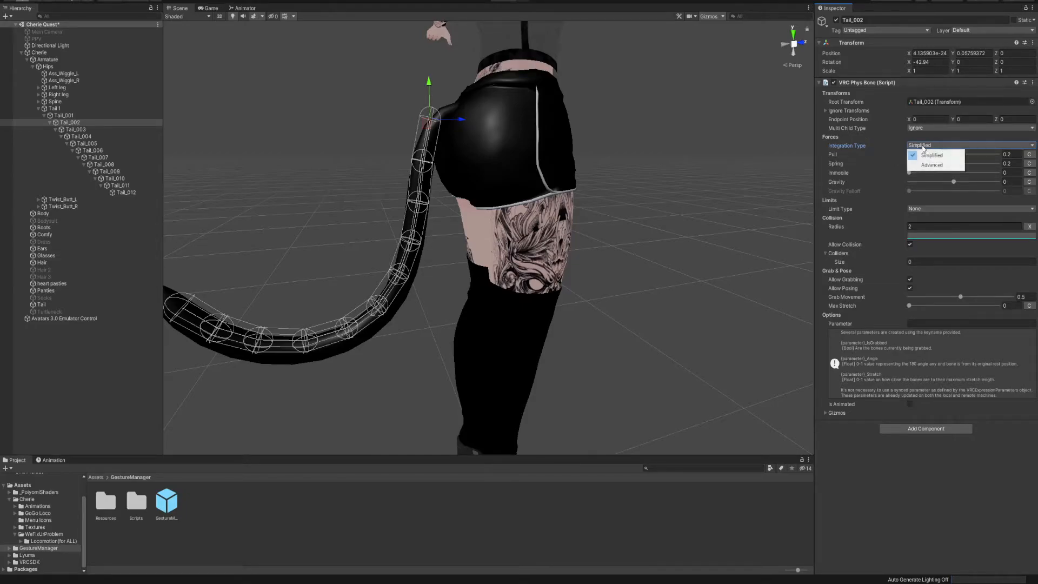
{"action": "left_click", "coordinate": [929, 166]}
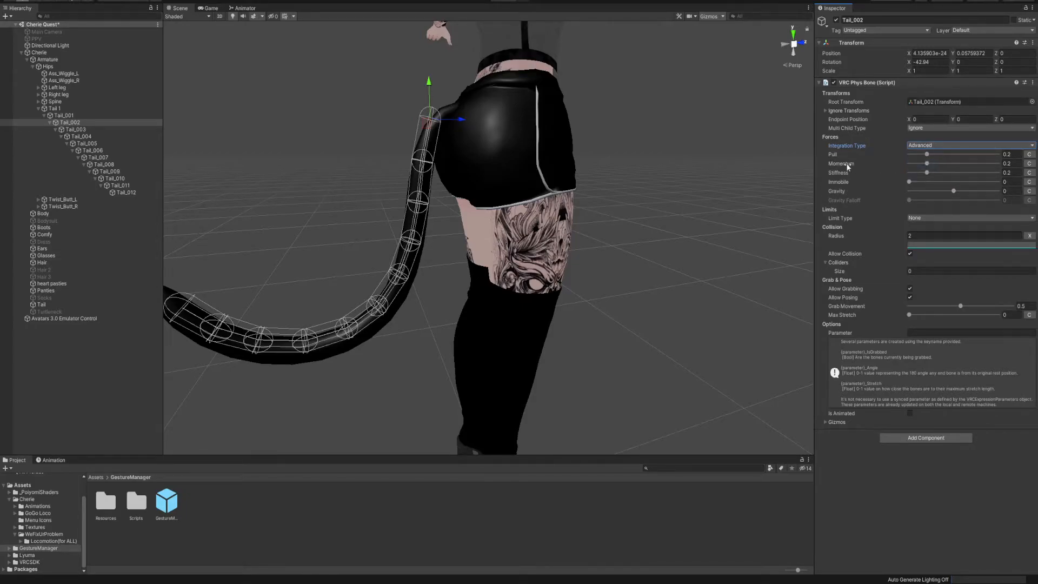
- Add a VRC Phys Bone Collider to Tail_002 and assign Ass_Wiggle_R as its Root Transform
{"action": "right_click_drag", "start_coordinate": [660, 88], "coordinate": [620, 112]}
{"action": "middle_click_drag", "start_coordinate": [620, 114], "coordinate": [591, 147]}
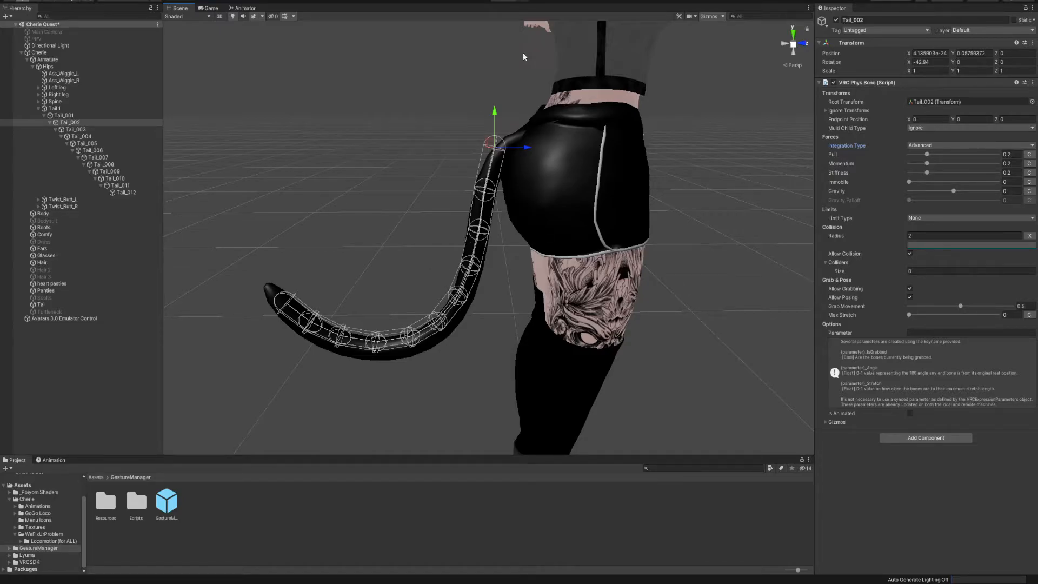
{"action": "middle_click_drag", "start_coordinate": [515, 130], "coordinate": [477, 125]}
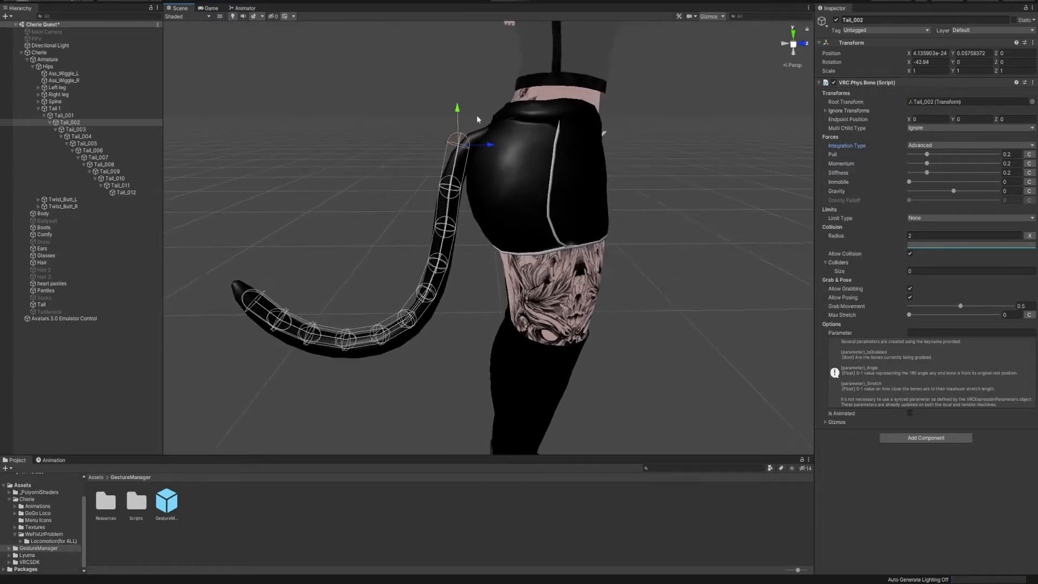
{"action": "right_click_drag", "start_coordinate": [477, 124], "coordinate": [480, 142]}
{"action": "middle_click_drag", "start_coordinate": [481, 141], "coordinate": [647, 138]}
{"action": "right_click_drag", "start_coordinate": [647, 138], "coordinate": [538, 136]}
{"action": "middle_click_drag", "start_coordinate": [537, 137], "coordinate": [703, 133]}
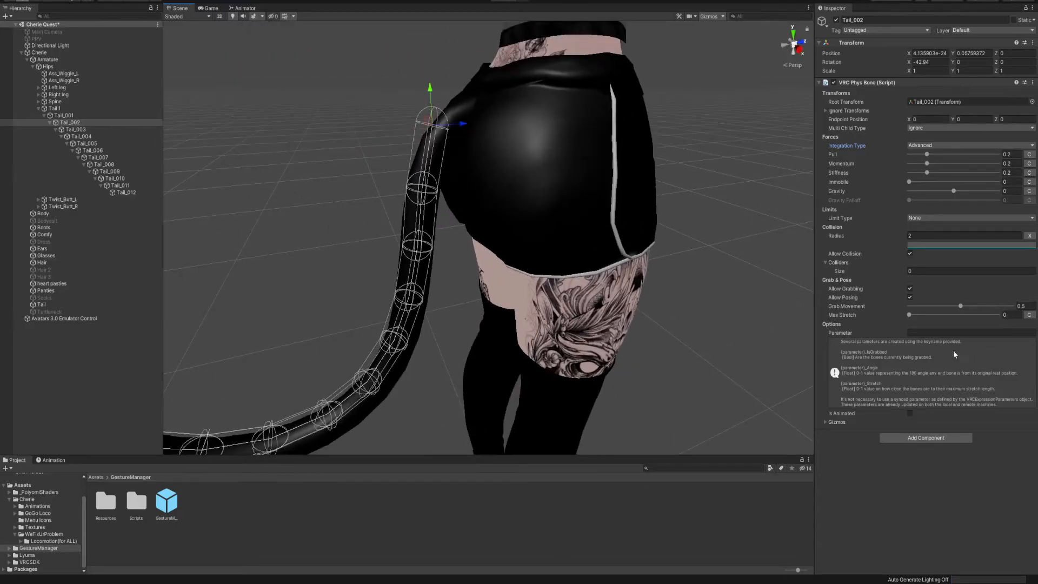
{"action": "left_click", "coordinate": [934, 438]}
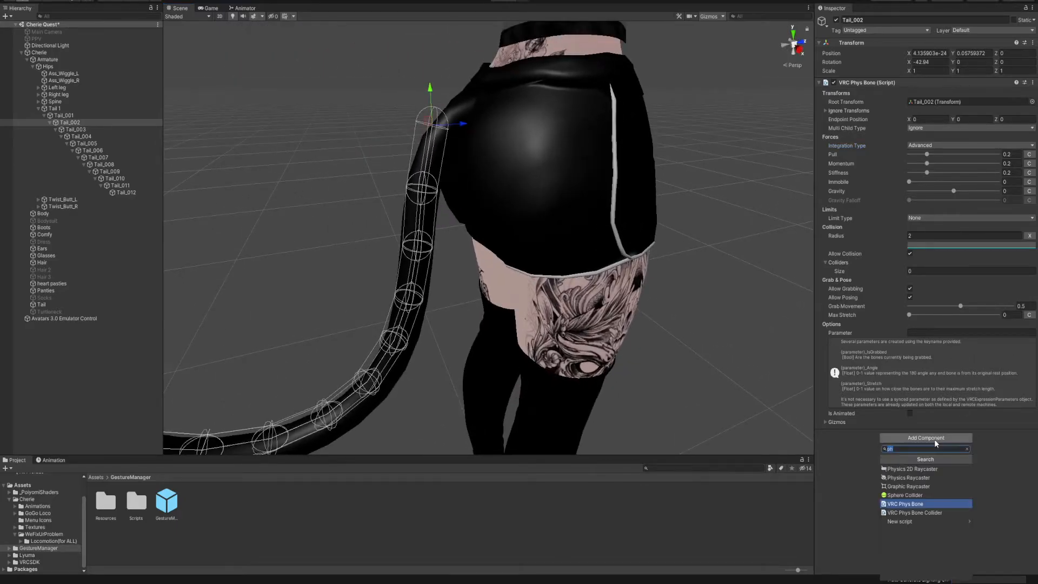
{"action": "left_click", "coordinate": [901, 513]}
{"action": "scroll", "coordinate": [503, 111], "scroll_direction": "down", "scroll_amount": 5}
{"action": "scroll", "coordinate": [491, 134], "scroll_direction": "up", "scroll_amount": 3}
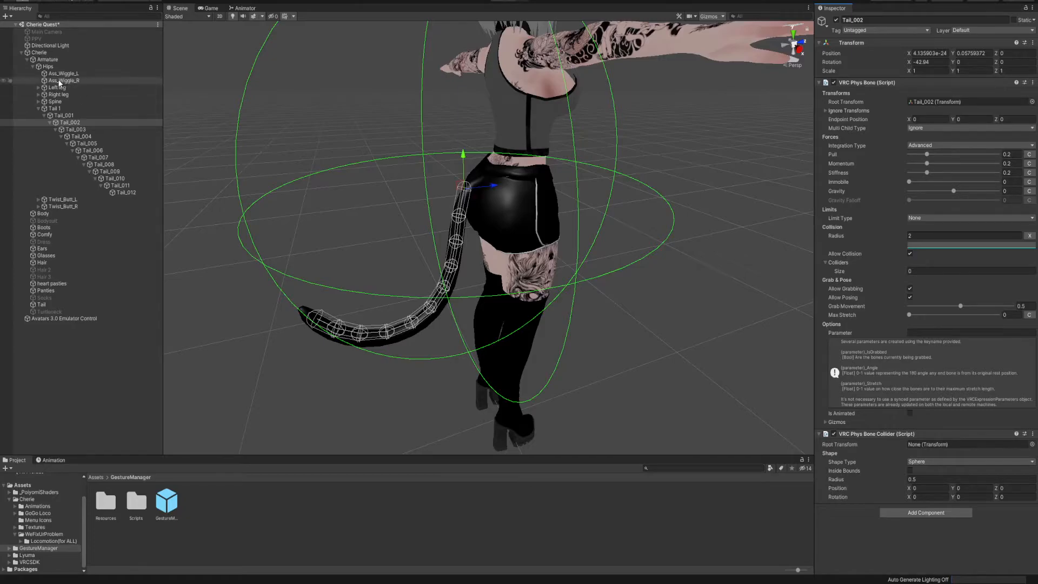
{"action": "left_click_drag", "start_coordinate": [60, 83], "coordinate": [936, 446]}
- Try a Capsule shape for the collider with radius 0.23 and height 0.66, toggling Inside Bounds on and off
{"action": "left_click", "coordinate": [930, 462]}
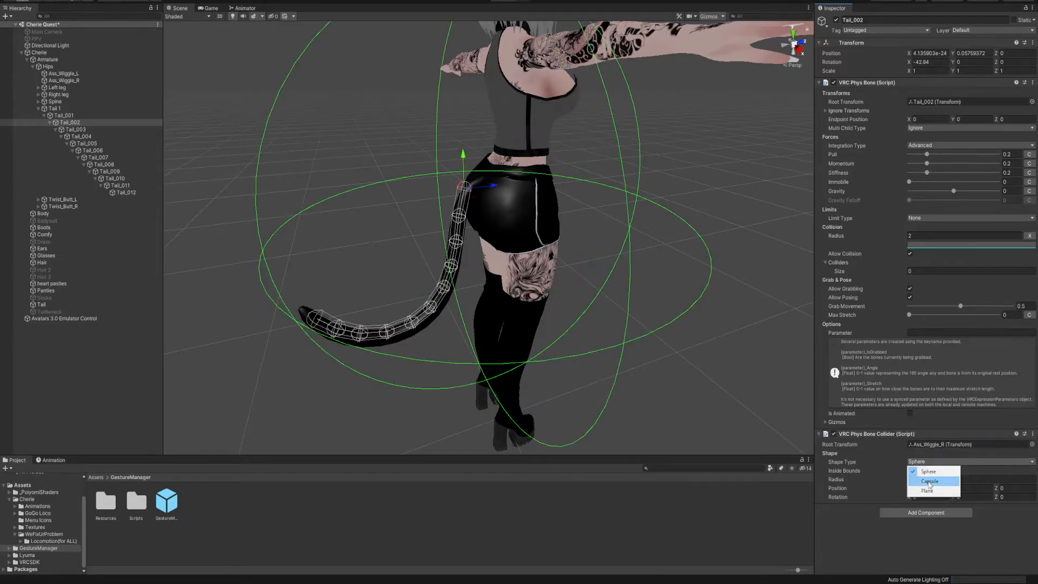
{"action": "left_click", "coordinate": [930, 481]}
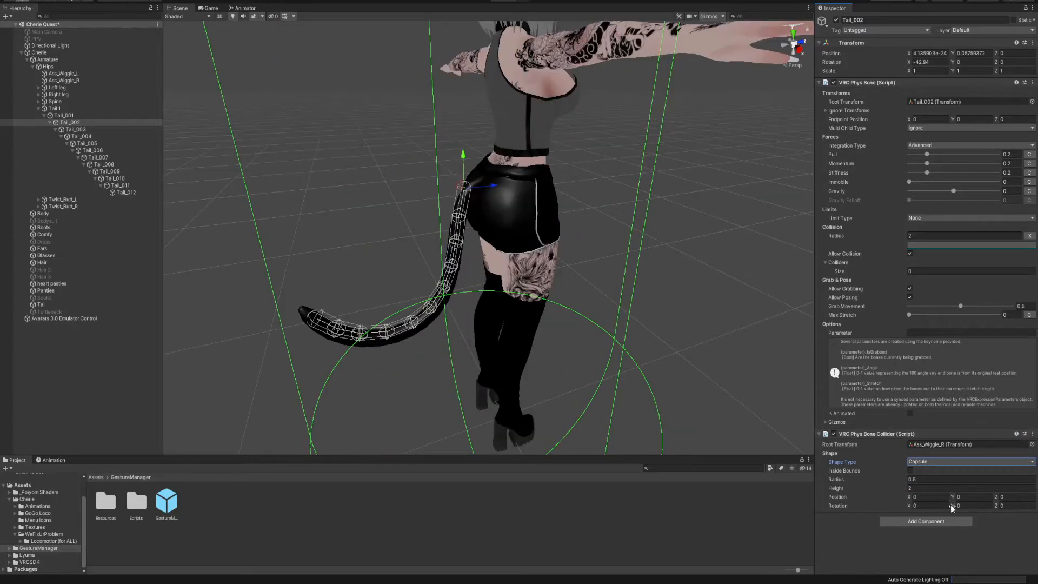
{"action": "left_click", "coordinate": [911, 472]}
{"action": "left_click", "coordinate": [911, 471]}
{"action": "left_click_drag", "start_coordinate": [904, 479], "coordinate": [885, 486]}
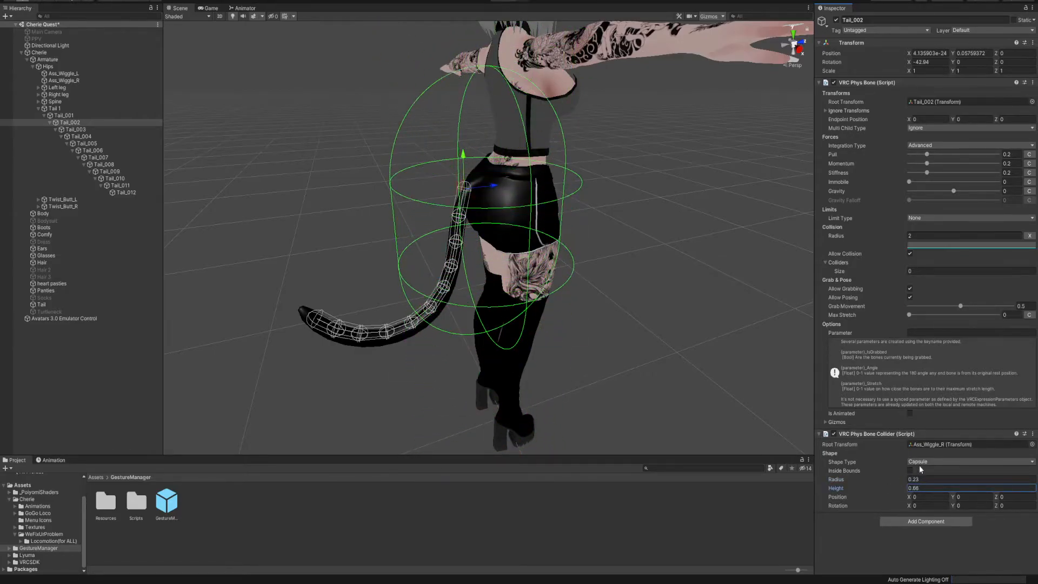
- Try the Plane shape for the collider, switch it to Sphere and reduce its radius to 0.11
{"action": "left_click", "coordinate": [926, 462]}
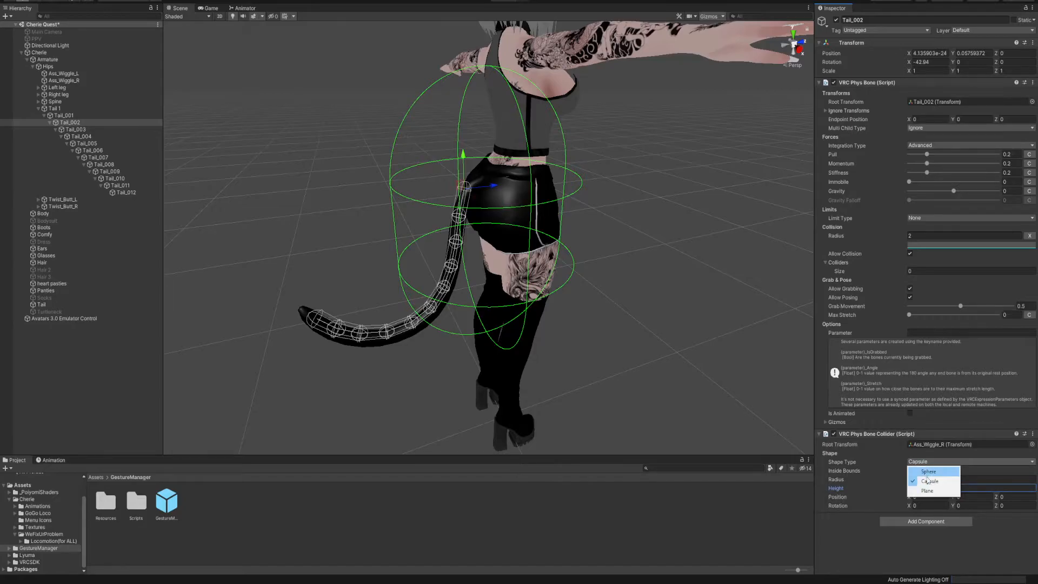
{"action": "left_click", "coordinate": [929, 490]}
{"action": "left_click", "coordinate": [917, 463]}
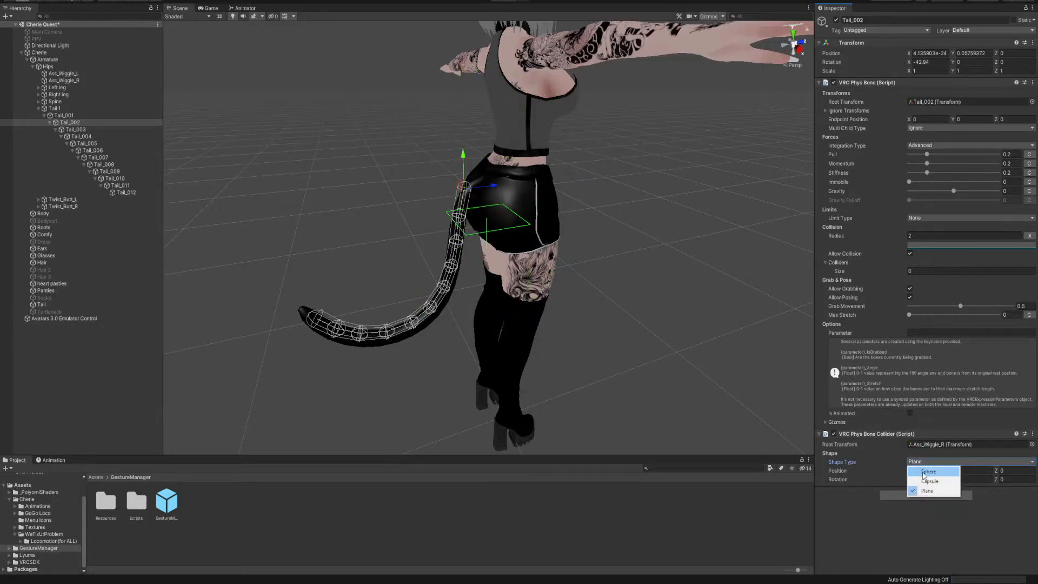
{"action": "left_click", "coordinate": [925, 473]}
{"action": "left_click_drag", "start_coordinate": [626, 326], "coordinate": [465, 255], "text": "alt"}
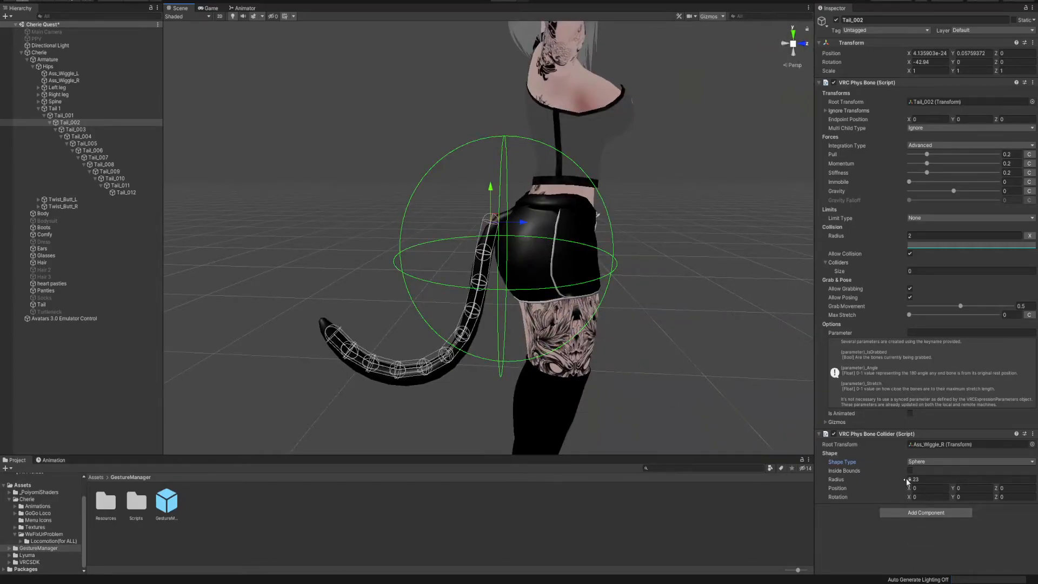
{"action": "left_click_drag", "start_coordinate": [906, 479], "coordinate": [904, 481]}
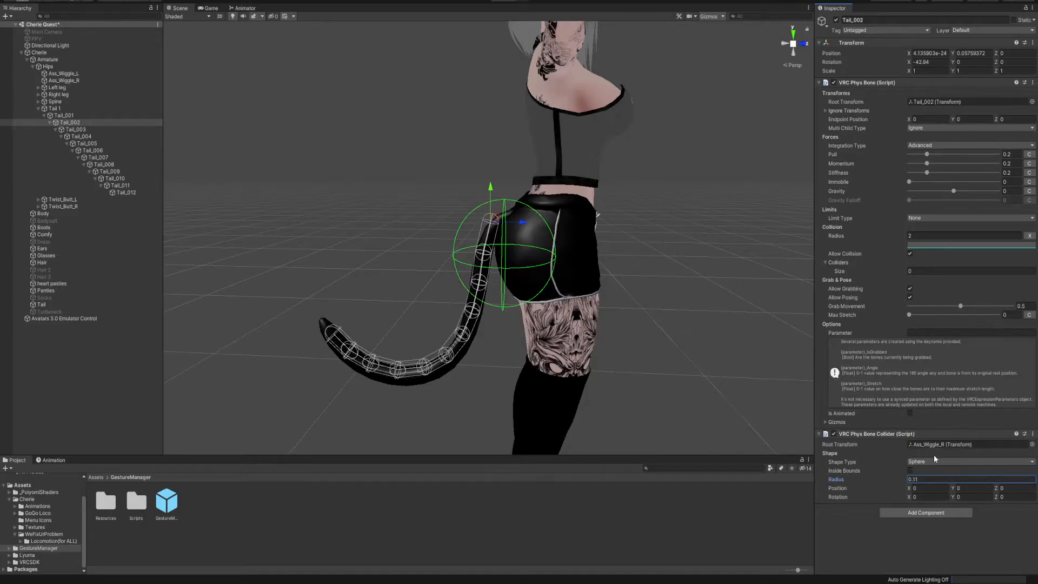
- Try offsetting the sphere collider along its axes and set its Z position to -0.08
{"action": "left_click", "coordinate": [915, 490]}
{"action": "type", "text": "0.3"}
{"action": "left_click_drag", "start_coordinate": [913, 489], "coordinate": [997, 487]}
{"action": "type", "text": "0"}
{"action": "key", "text": "ctrl+z"}
- Change the collider's shape to Capsule and set its Z rotation to 90 so it lies across the hips
{"action": "right_click_drag", "start_coordinate": [653, 383], "coordinate": [799, 372]}
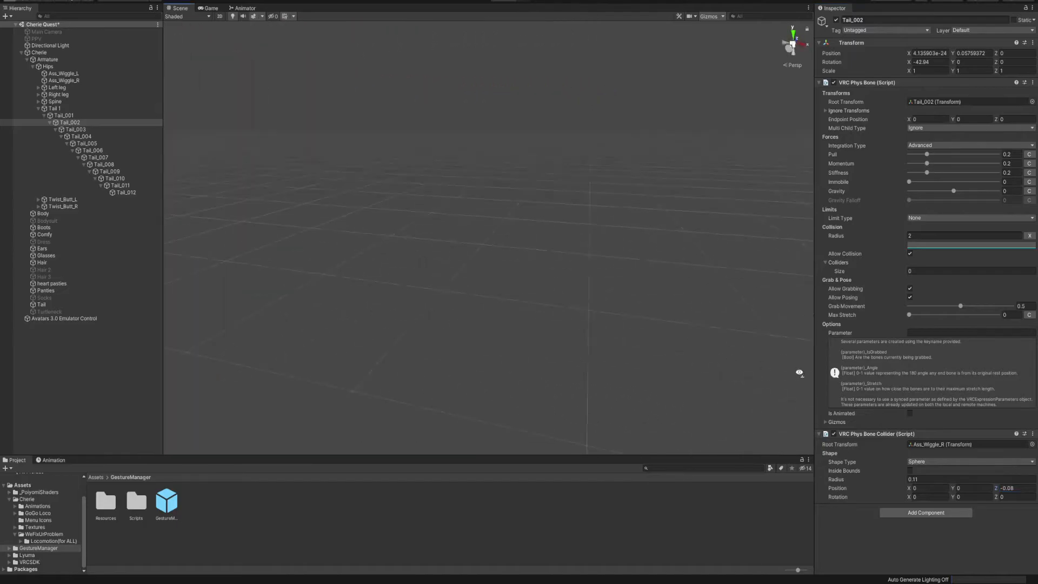
{"action": "right_click_drag", "start_coordinate": [487, 276], "coordinate": [443, 283]}
{"action": "left_click_drag", "start_coordinate": [445, 284], "coordinate": [541, 284], "text": "alt"}
{"action": "middle_click_drag", "start_coordinate": [668, 282], "coordinate": [566, 280]}
{"action": "left_click_drag", "start_coordinate": [566, 281], "coordinate": [631, 281], "text": "alt"}
{"action": "left_click", "coordinate": [952, 461]}
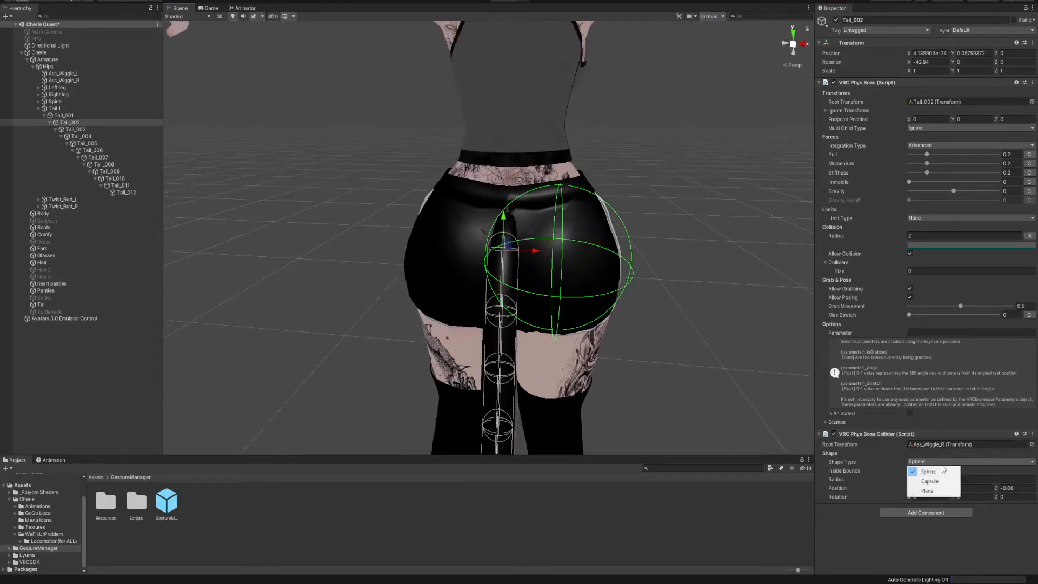
{"action": "left_click", "coordinate": [930, 479]}
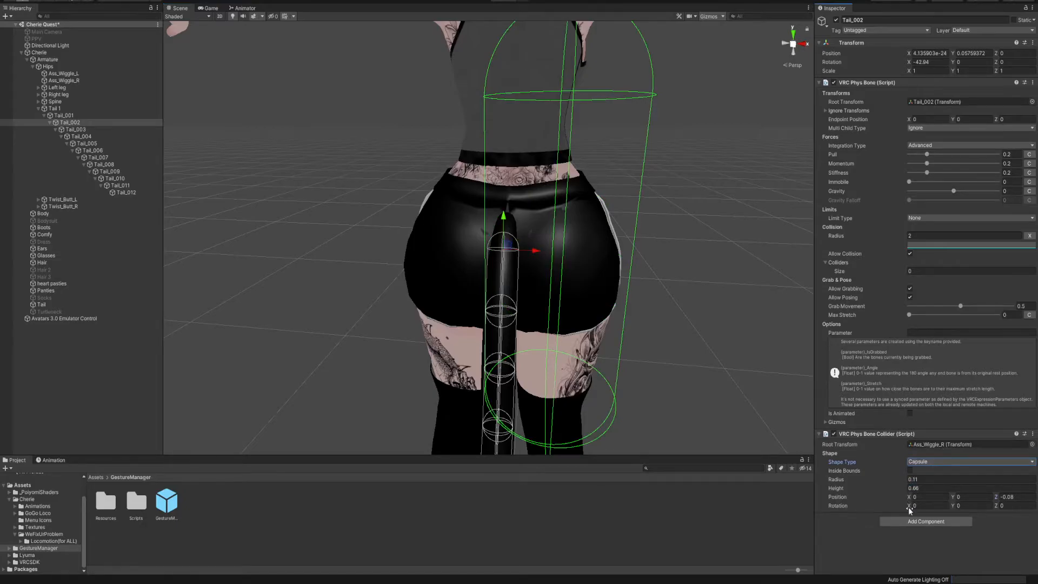
{"action": "left_click", "coordinate": [963, 505]}
{"action": "mouse_move", "coordinate": [963, 506]}
{"action": "left_mouse_down"}
{"action": "mouse_move", "coordinate": [1000, 506]}
{"action": "mouse_move", "coordinate": [966, 515]}
{"action": "left_mouse_up"}
{"action": "left_click", "coordinate": [930, 505]}
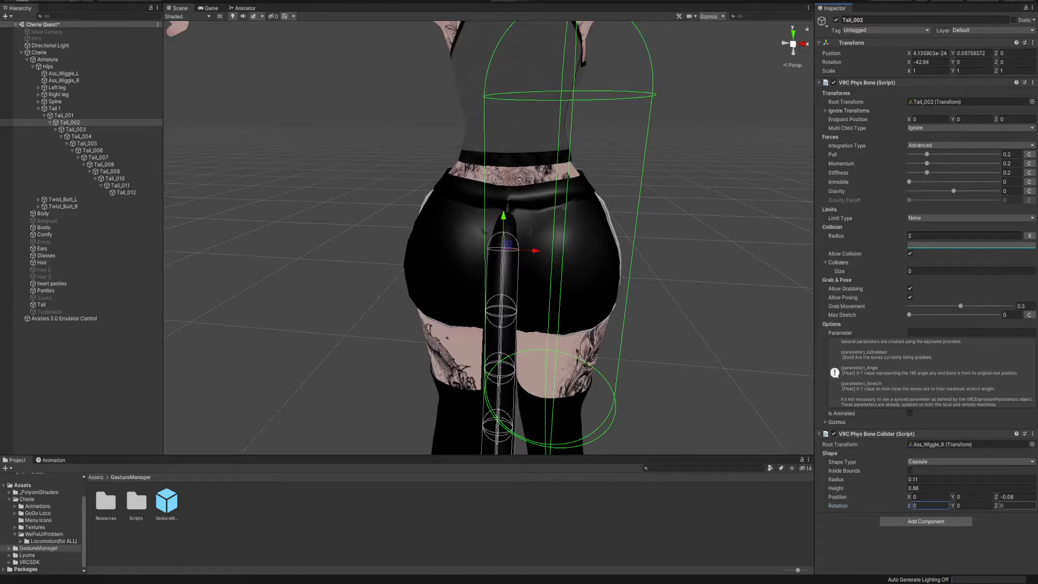
{"action": "left_click_drag", "start_coordinate": [995, 505], "coordinate": [920, 511]}
{"action": "type", "text": "90"}
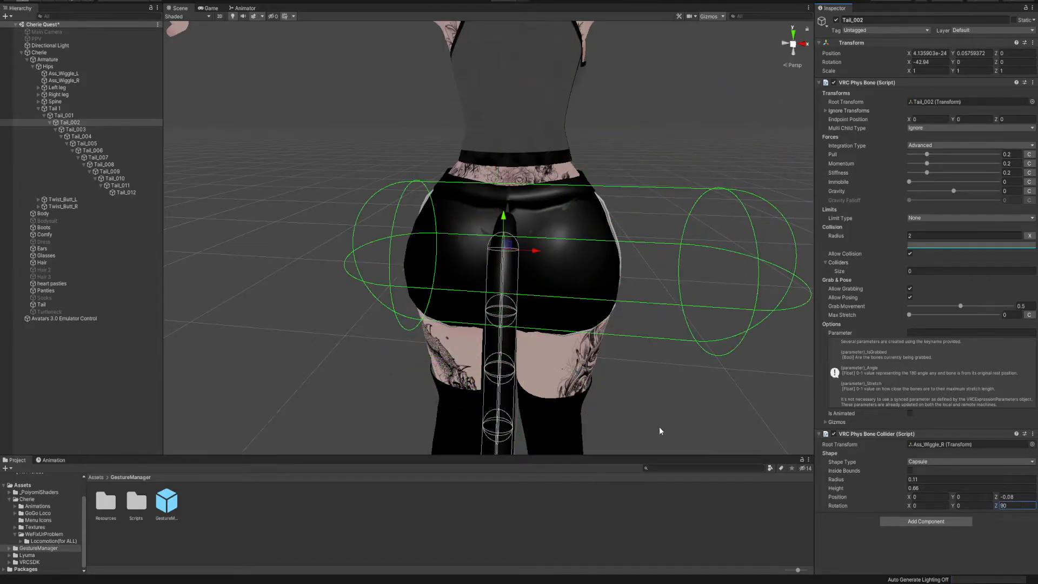
- Set the capsule collider's height to 0.53 and its X position to -0.06
{"action": "left_click_drag", "start_coordinate": [904, 485], "coordinate": [898, 485]}
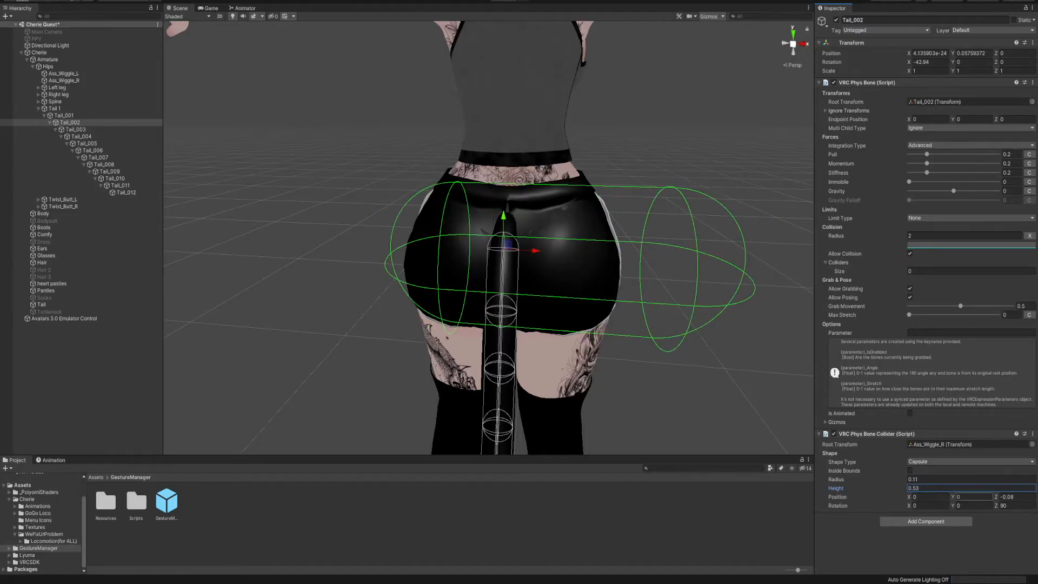
{"action": "left_click", "coordinate": [909, 497]}
{"action": "left_click_drag", "start_coordinate": [909, 498], "coordinate": [906, 498]}
- Fit the capsule to the hip width in the back view with height 0.35 and X position -0.07
{"action": "left_click", "coordinate": [793, 46]}
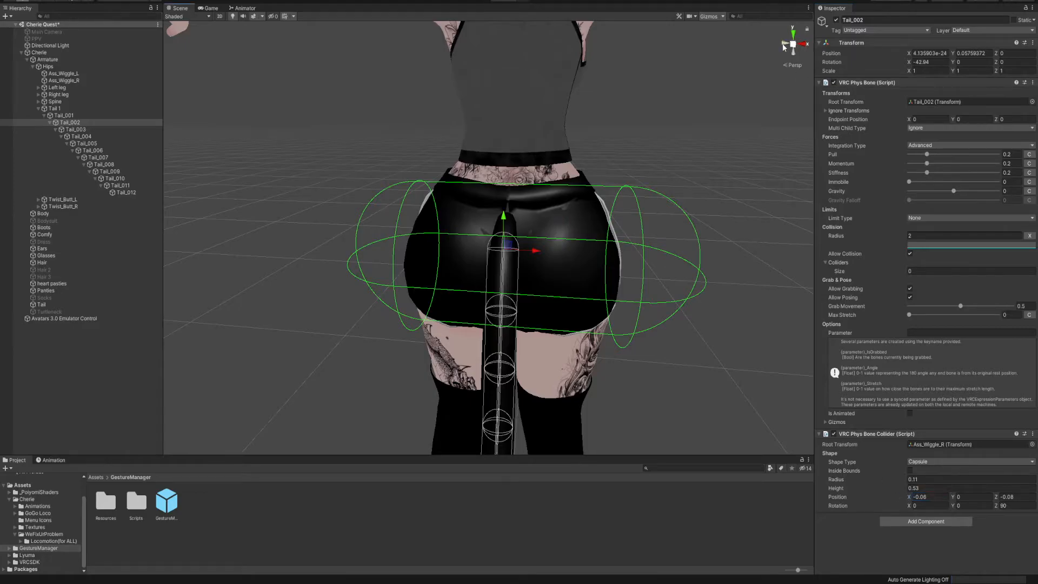
{"action": "scroll", "coordinate": [613, 185], "scroll_direction": "down", "scroll_amount": 3}
{"action": "scroll", "coordinate": [693, 313], "scroll_direction": "up", "scroll_amount": 10}
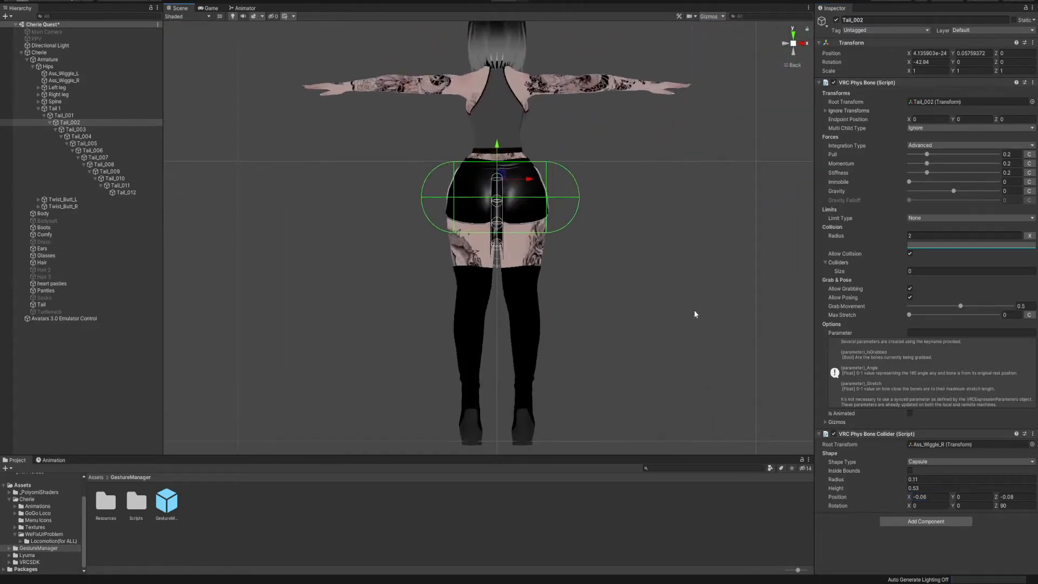
{"action": "scroll", "coordinate": [698, 296], "scroll_direction": "down", "scroll_amount": 5}
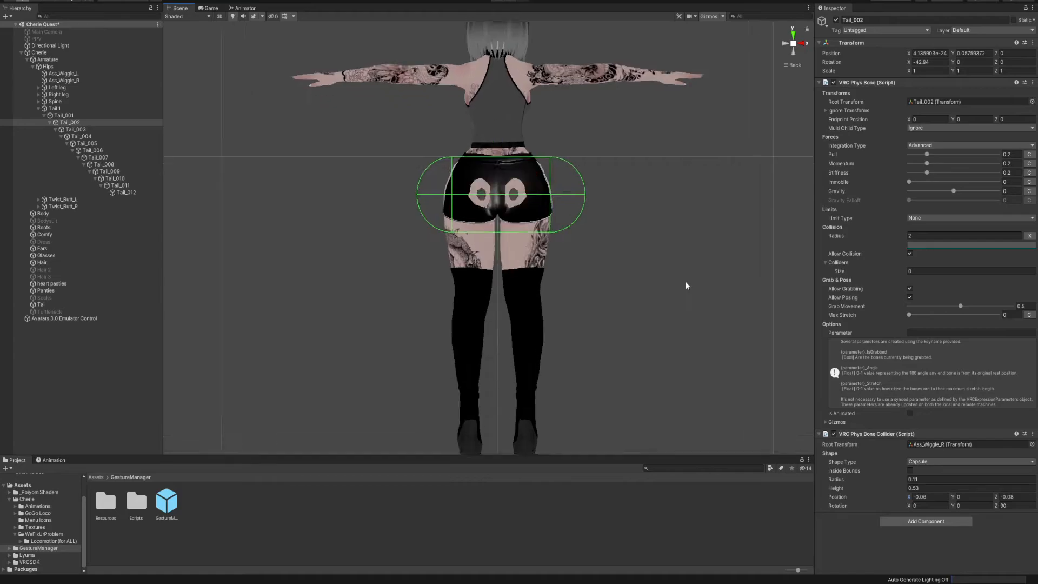
{"action": "scroll", "coordinate": [686, 286], "scroll_direction": "up", "scroll_amount": 1}
{"action": "scroll", "coordinate": [685, 285], "scroll_direction": "down", "scroll_amount": 2}
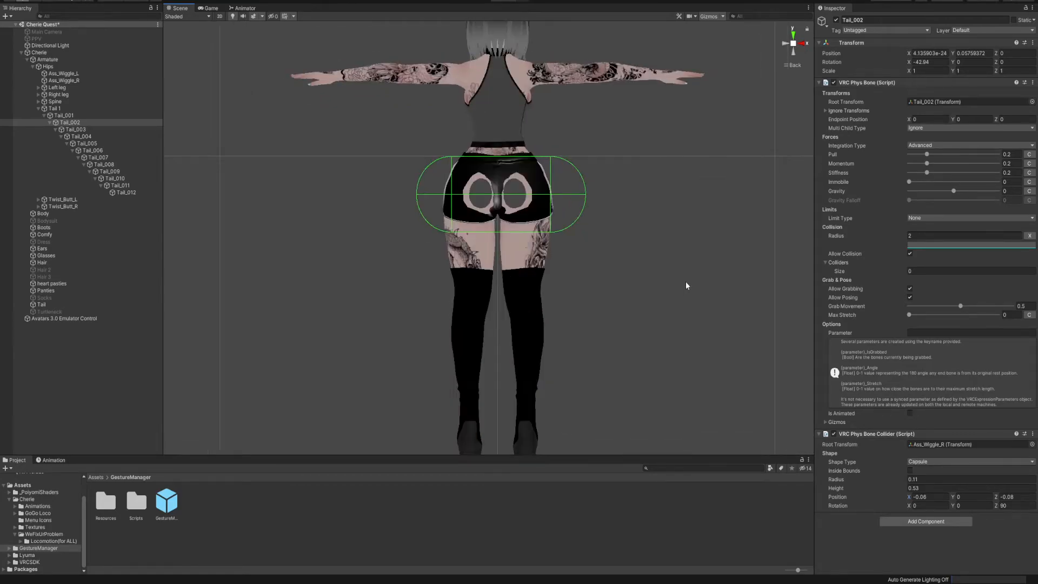
{"action": "scroll", "coordinate": [638, 234], "scroll_direction": "up", "scroll_amount": 2}
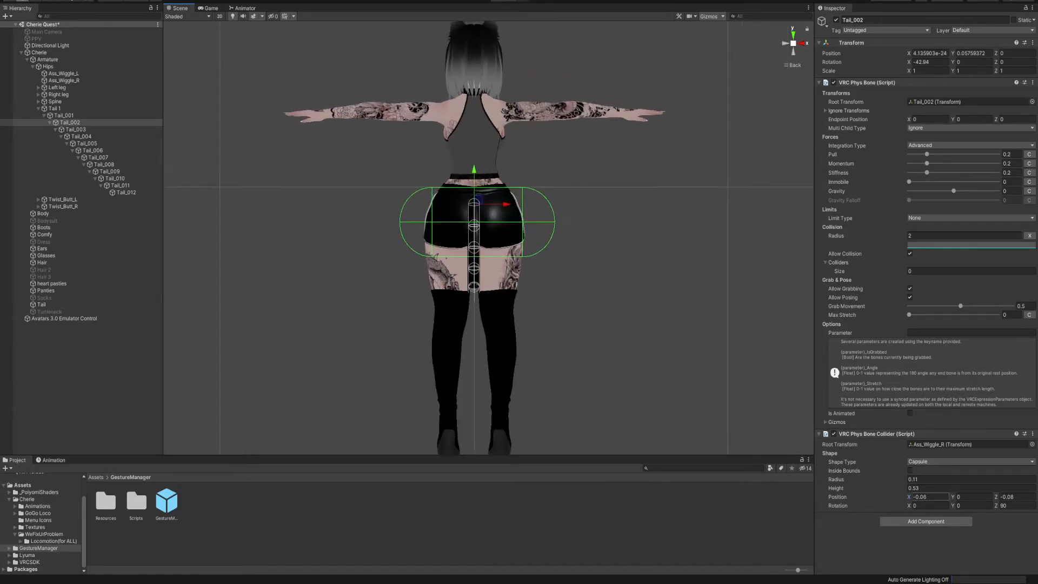
{"action": "left_click_drag", "start_coordinate": [907, 490], "coordinate": [902, 488]}
{"action": "left_click", "coordinate": [909, 496]}
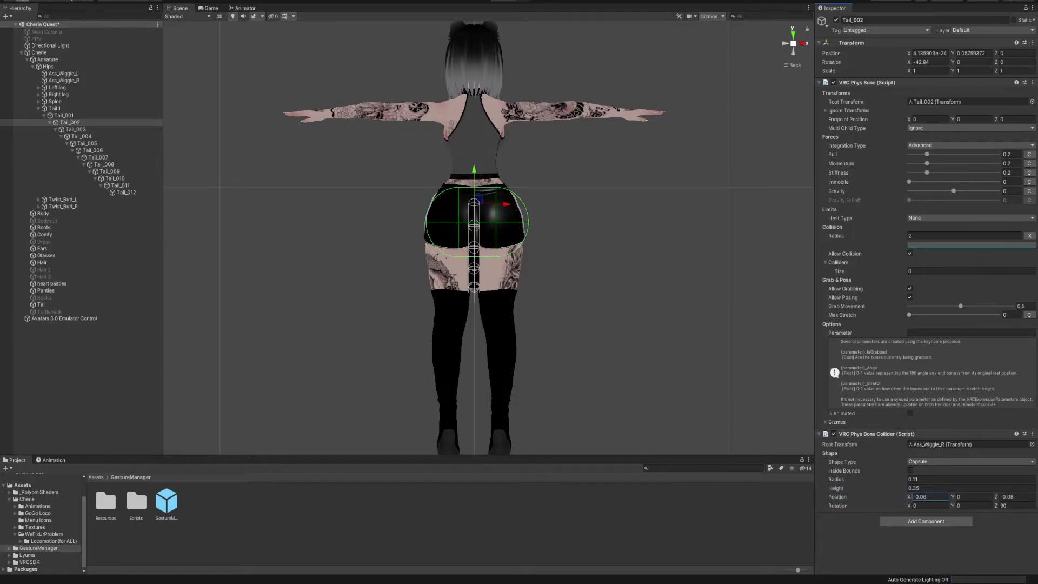
{"action": "key", "text": "BackSpace"}
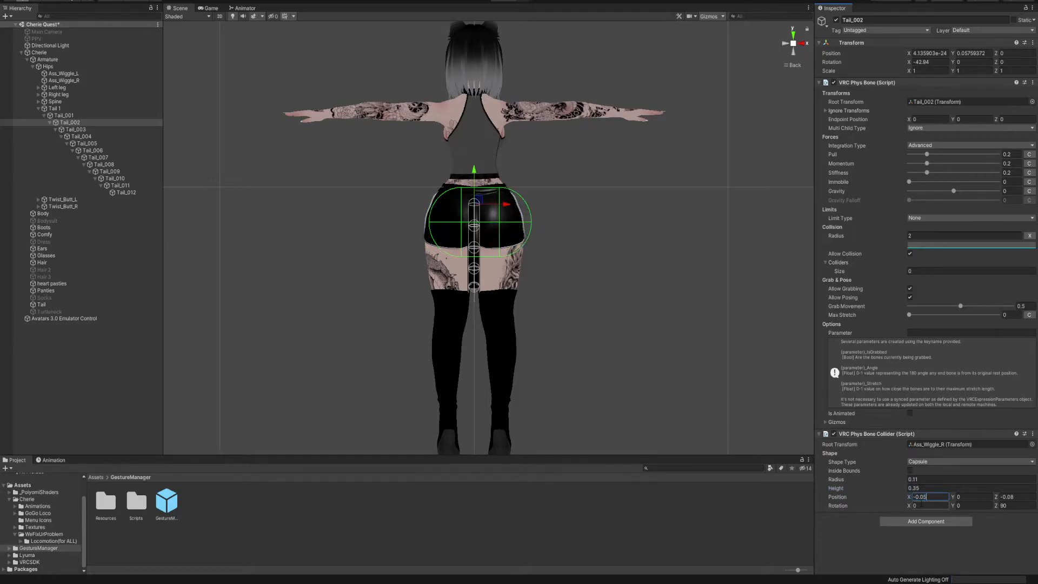
{"action": "type", "text": "7"}
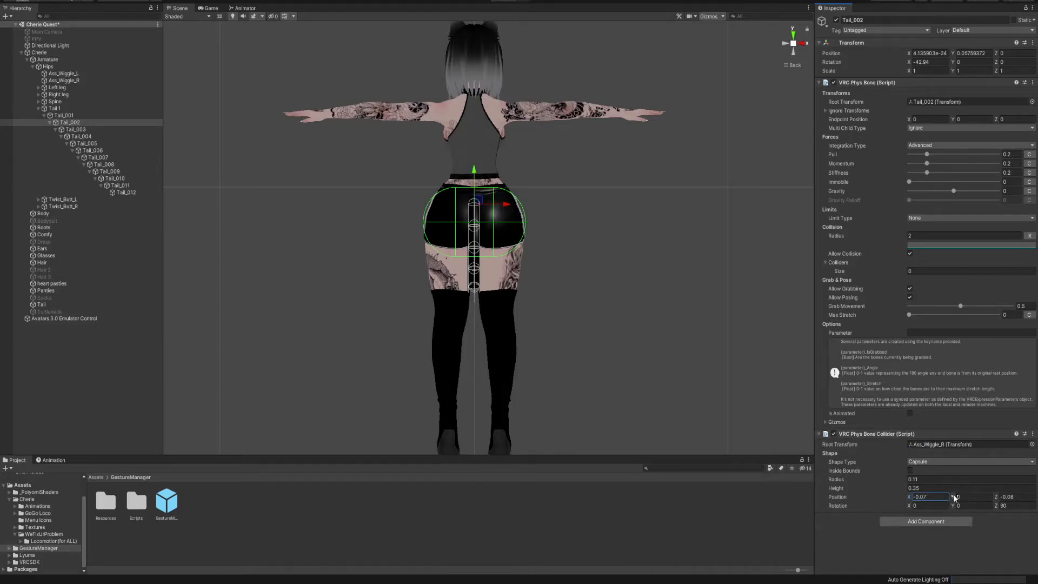
- Set the capsule collider's radius to 0.1 and its Z position to -0.05
{"action": "left_click_drag", "start_coordinate": [922, 480], "coordinate": [916, 481]}
{"action": "key", "text": "BackSpace"}
{"action": "left_click", "coordinate": [1015, 498]}
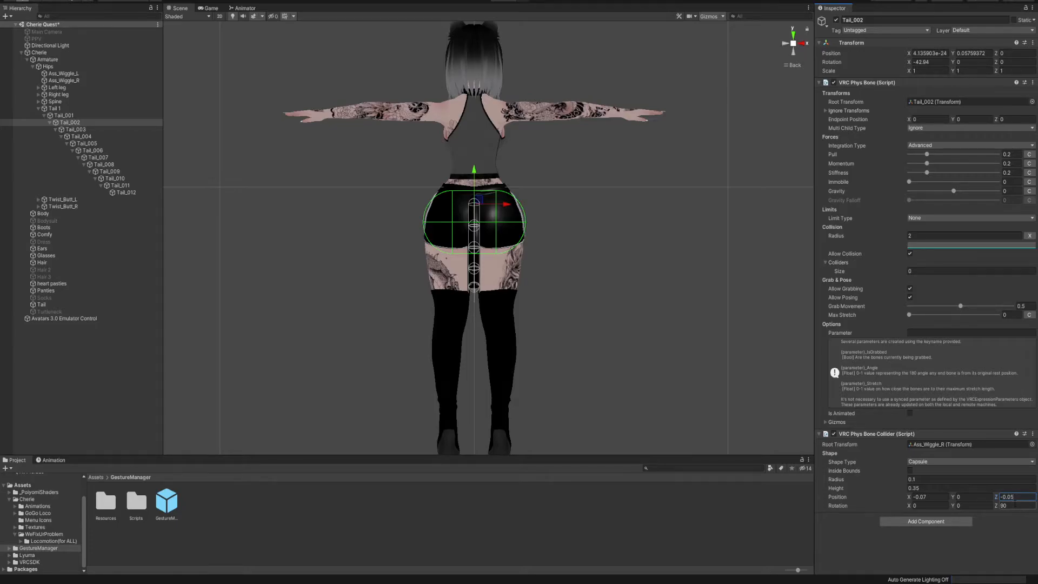
{"action": "left_click_drag", "start_coordinate": [995, 497], "coordinate": [995, 492]}
- Adjust the capsule's depth against the butt in the side view, setting its Z position to -0.08
{"action": "left_click", "coordinate": [804, 44]}
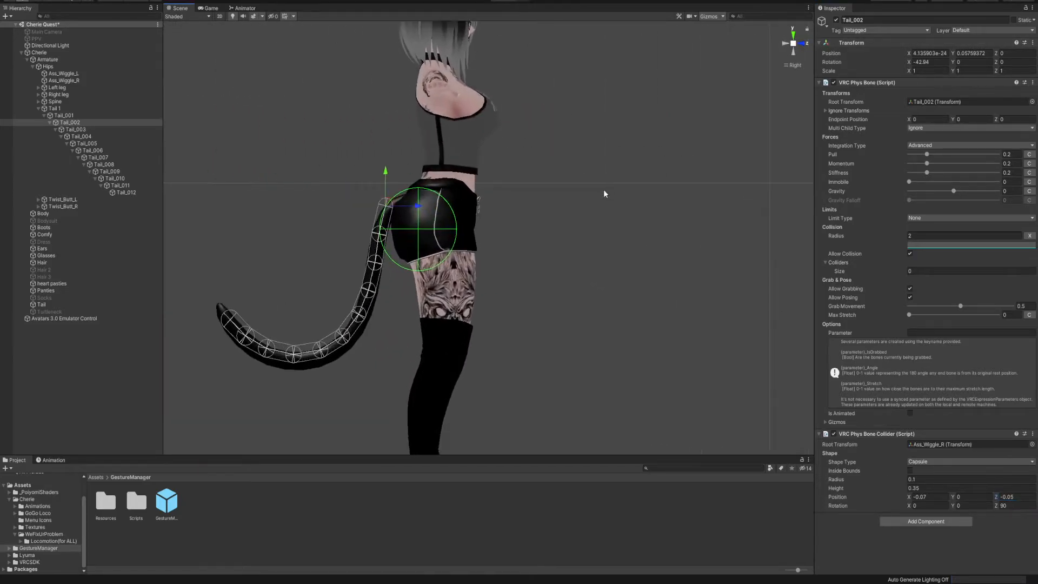
{"action": "left_click_drag", "start_coordinate": [998, 499], "coordinate": [998, 495]}
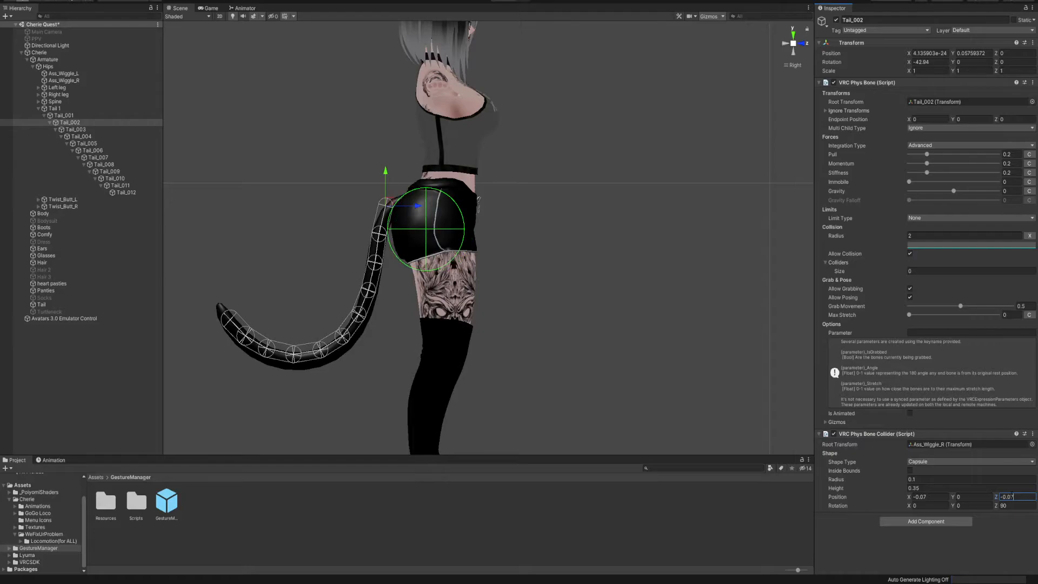
{"action": "middle_click_drag", "start_coordinate": [650, 203], "coordinate": [728, 219]}
{"action": "right_click_drag", "start_coordinate": [537, 201], "coordinate": [553, 227]}
{"action": "key", "text": "ctrl+z"}
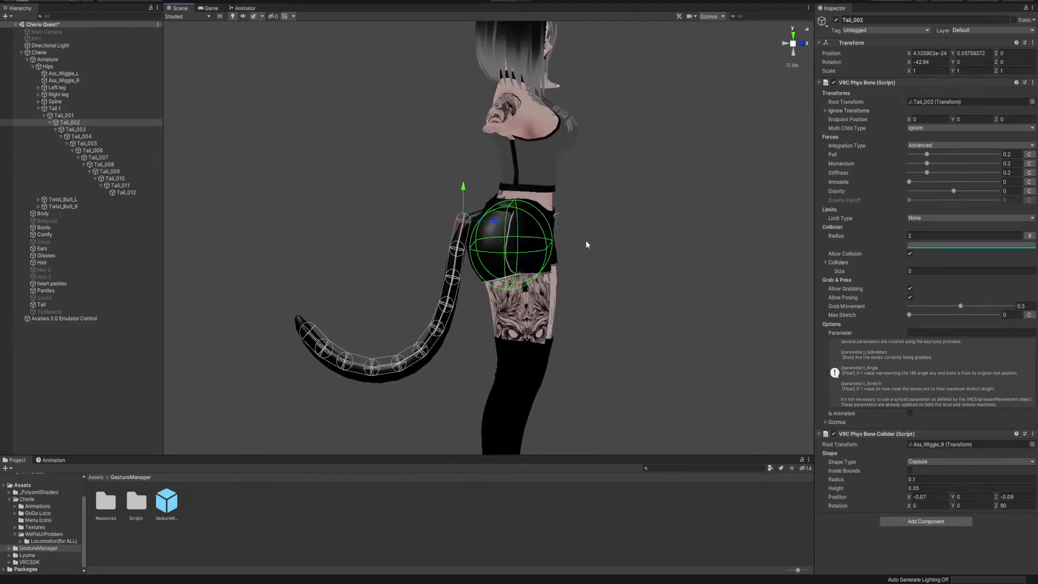
{"action": "middle_click_drag", "start_coordinate": [593, 241], "coordinate": [604, 236]}
{"action": "left_click", "coordinate": [1013, 498]}
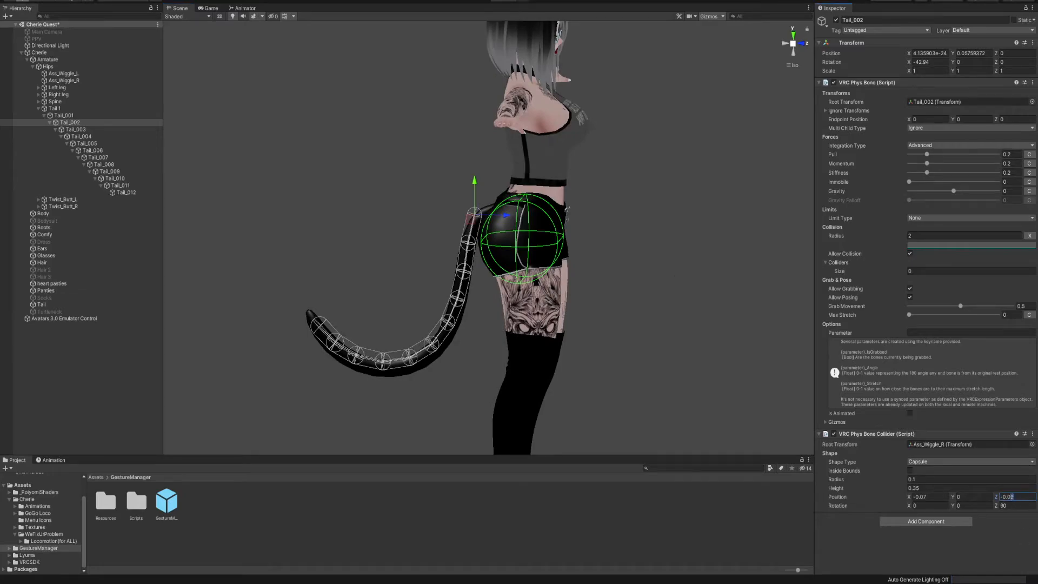
{"action": "key", "text": "BackSpace"}
{"action": "type", "text": "8"}
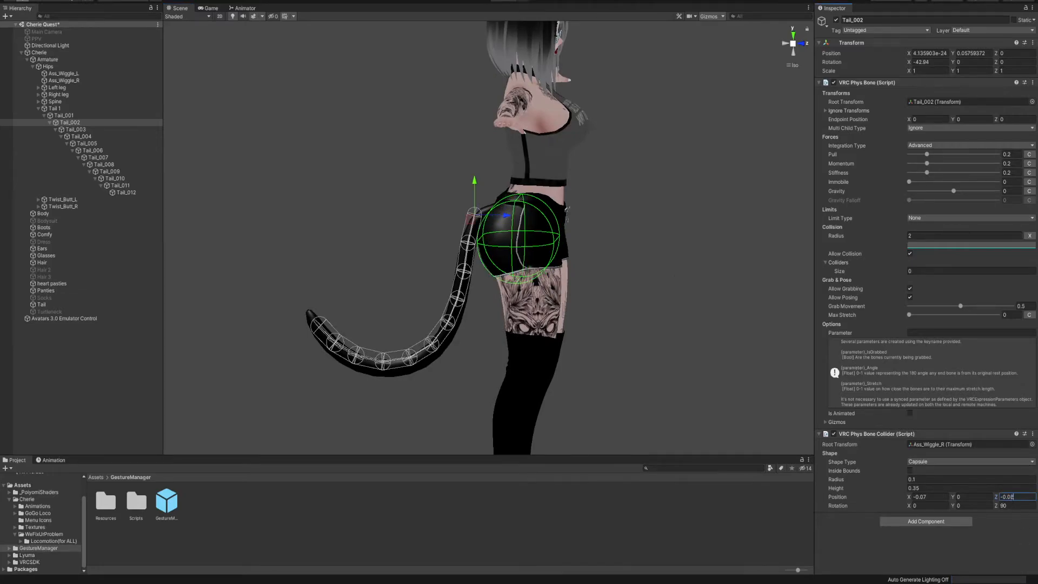
- Try a Y position of 0.06 for the capsule collider and return it to 0
{"action": "left_click", "coordinate": [786, 47]}
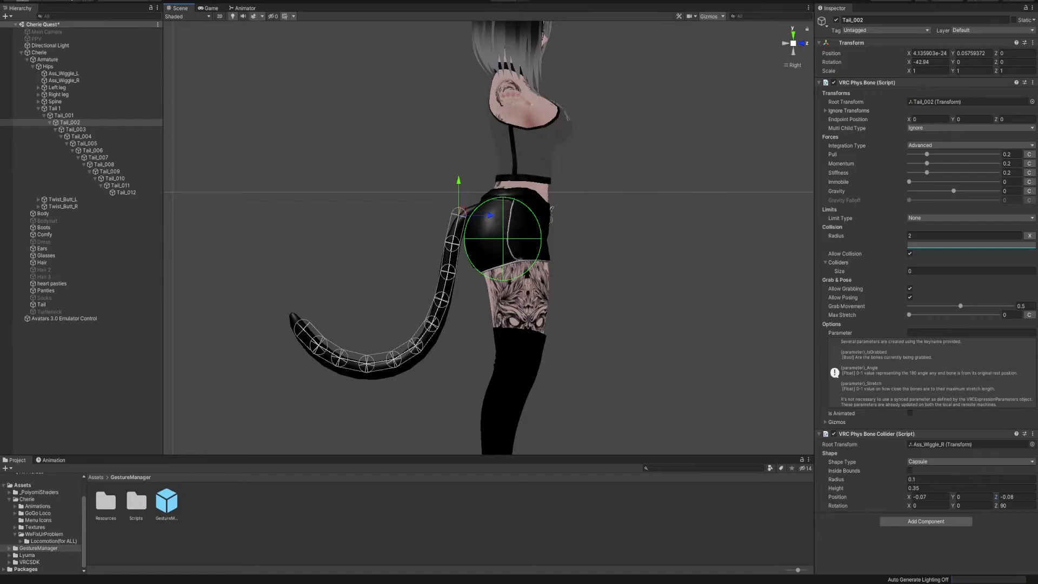
{"action": "left_click", "coordinate": [955, 497]}
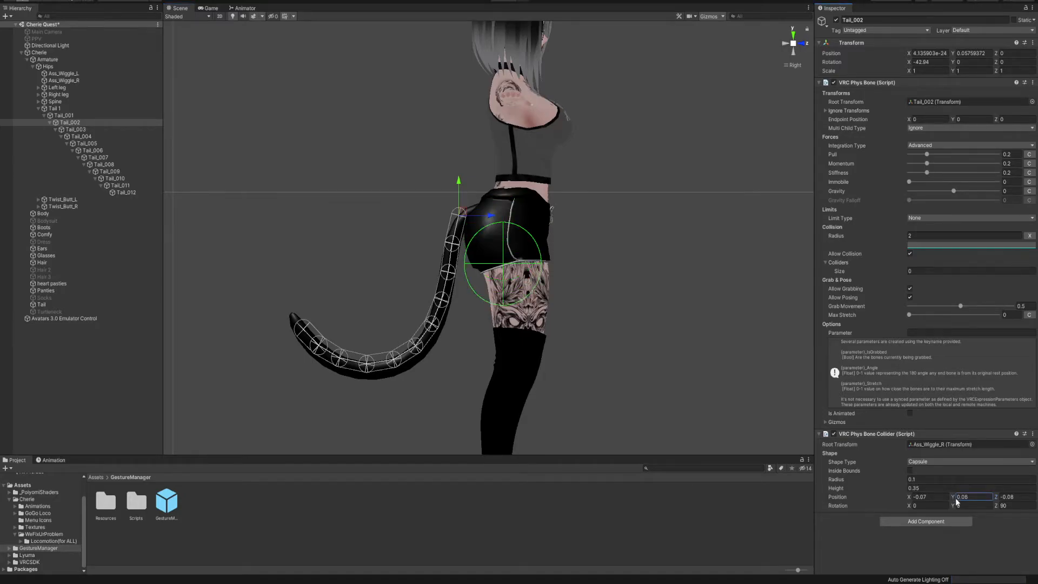
{"action": "left_click", "coordinate": [785, 44]}
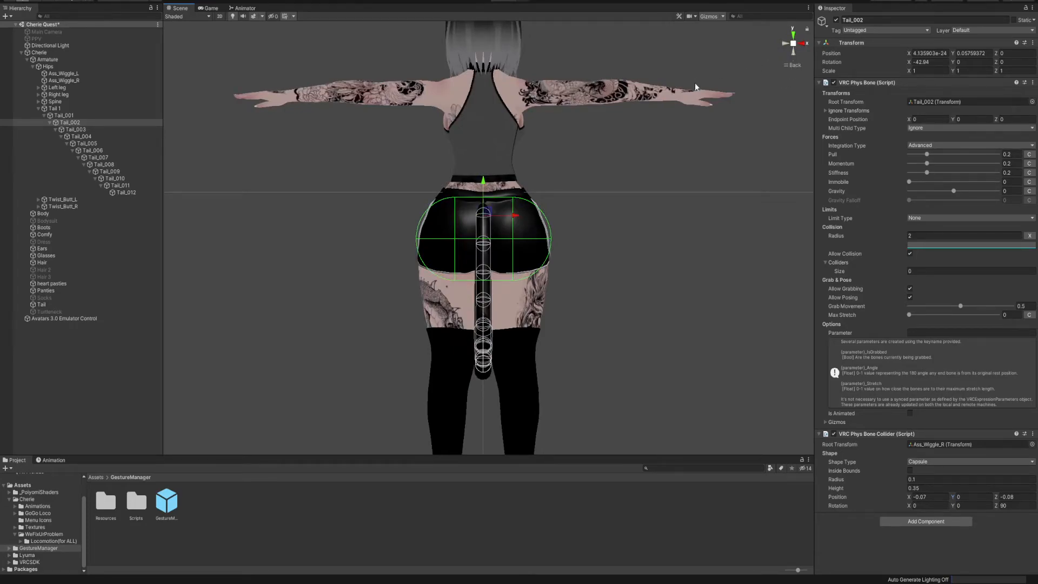
- Lower the capsule collider onto the thighs with Y position 0.21 and enlarge its radius to 0.13
{"action": "right_click_drag", "start_coordinate": [697, 427], "coordinate": [784, 502]}
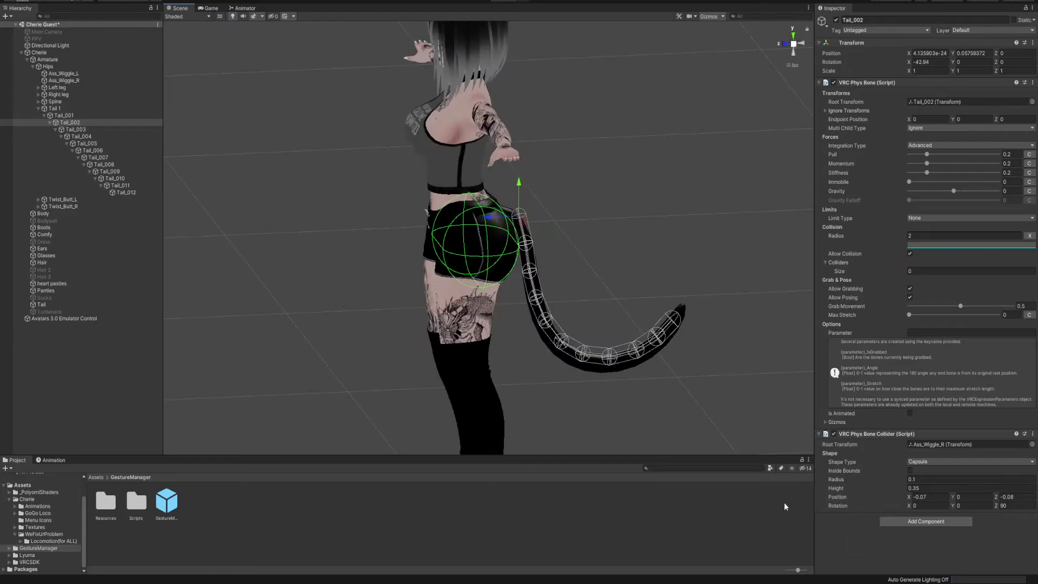
{"action": "middle_click_drag", "start_coordinate": [790, 402], "coordinate": [712, 402]}
{"action": "left_click", "coordinate": [799, 45]}
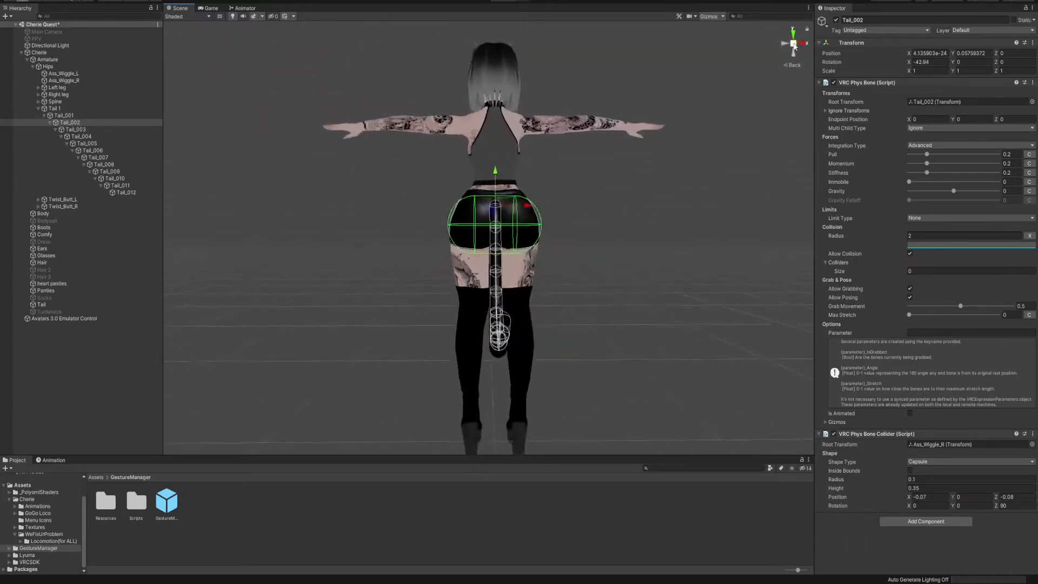
{"action": "left_click", "coordinate": [793, 45]}
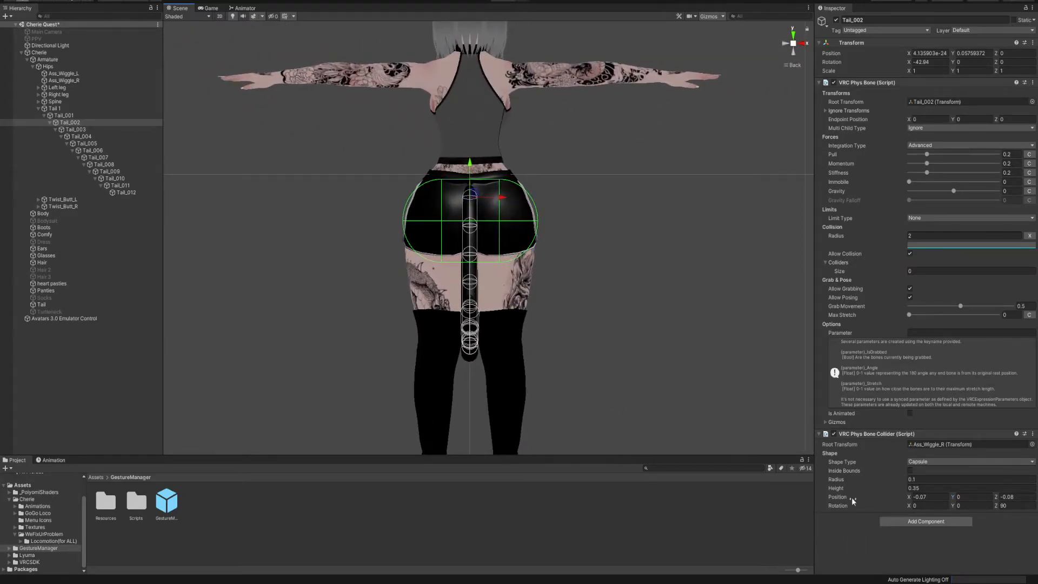
{"action": "mouse_move", "coordinate": [952, 497]}
{"action": "left_mouse_down"}
{"action": "mouse_move", "coordinate": [976, 496]}
{"action": "mouse_move", "coordinate": [958, 497]}
{"action": "left_mouse_up"}
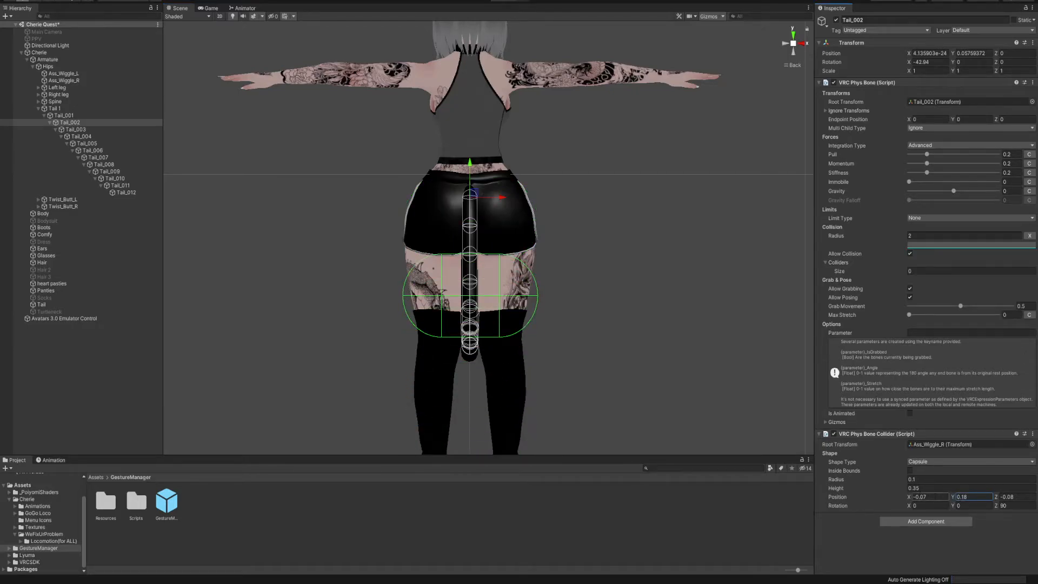
{"action": "left_click", "coordinate": [905, 480]}
{"action": "left_click_drag", "start_coordinate": [905, 479], "coordinate": [906, 479]}
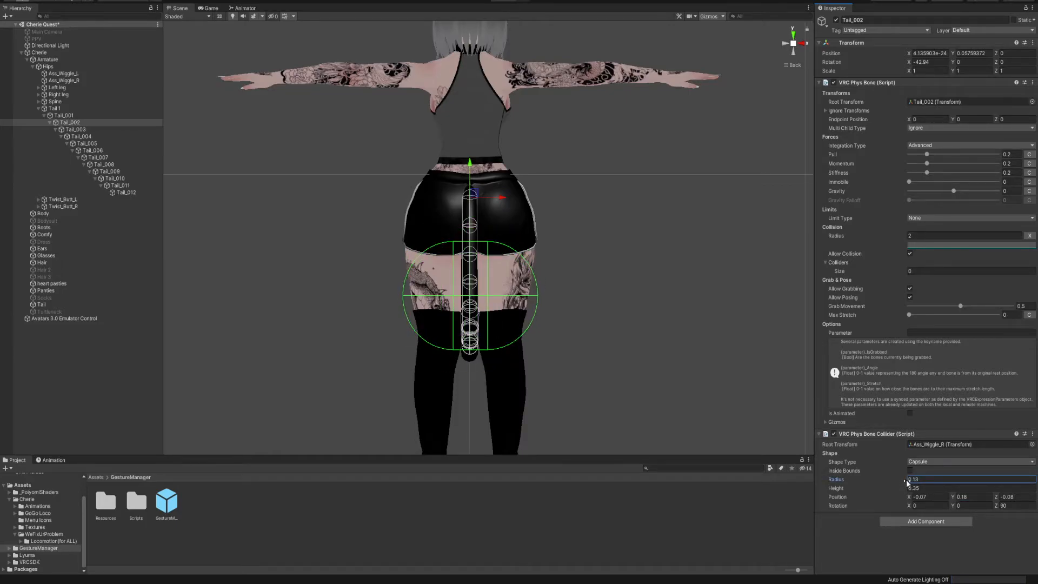
{"action": "left_click", "coordinate": [953, 497]}
{"action": "left_click_drag", "start_coordinate": [954, 501], "coordinate": [956, 501]}
- Compare the capsule with the legs from the side, try radius 0.17 and set it to 0.15
{"action": "left_click", "coordinate": [805, 44]}
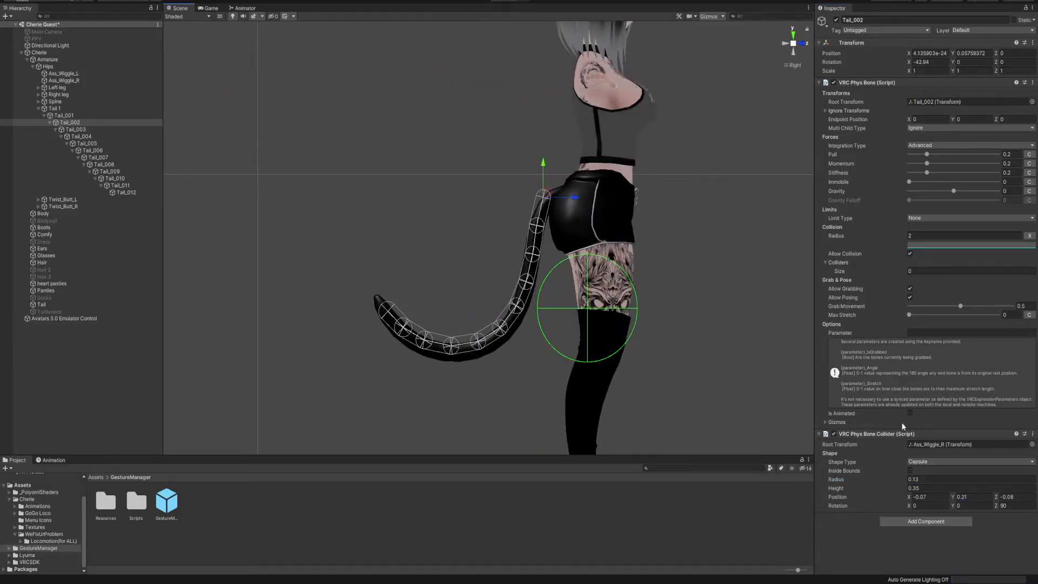
{"action": "left_click_drag", "start_coordinate": [903, 480], "coordinate": [906, 479]}
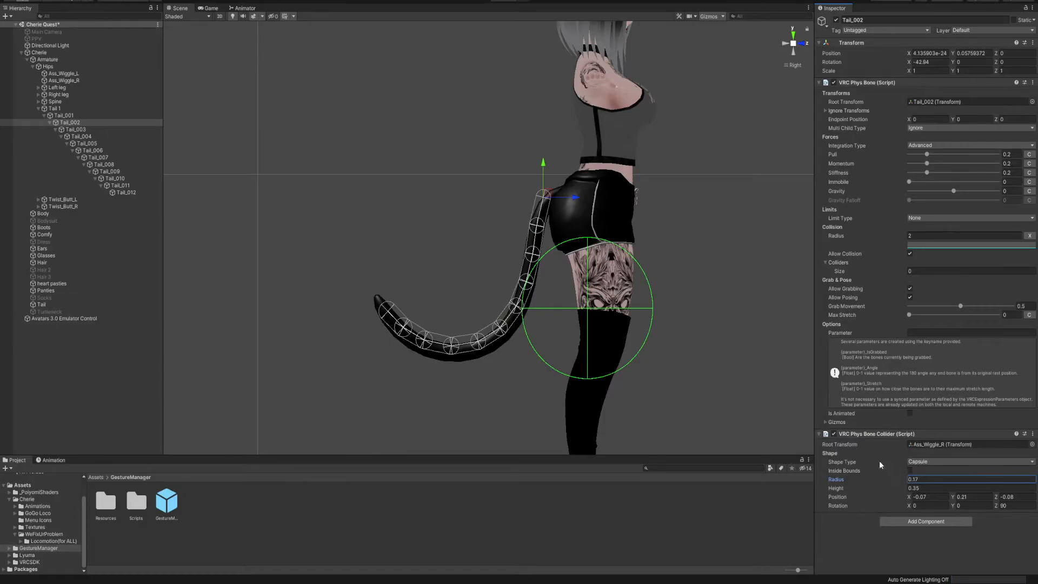
{"action": "key", "text": "BackSpace"}
{"action": "type", "text": "5"}
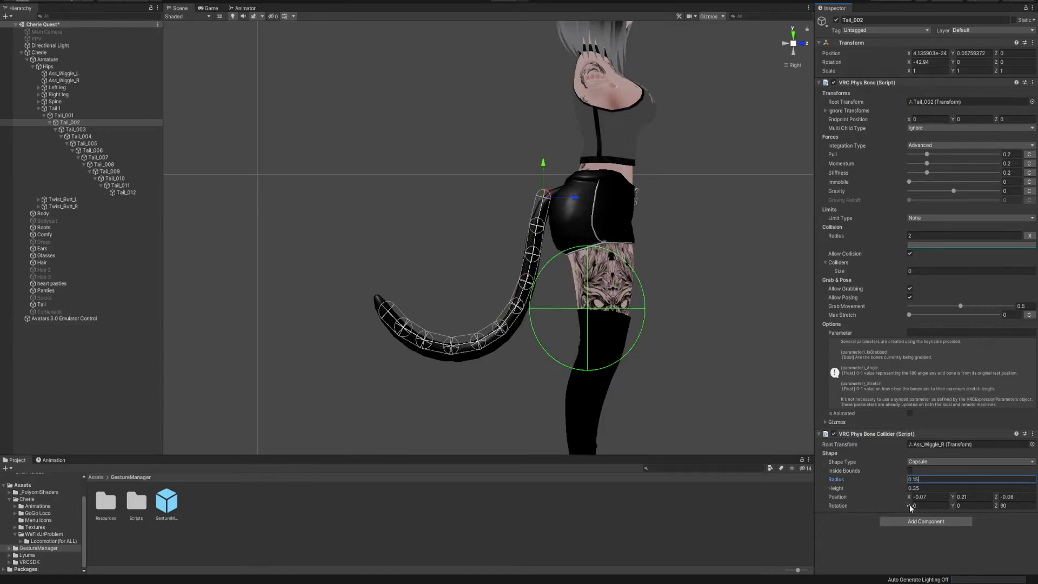
- Fine-tune the thigh capsule's depth by setting its Z position to -0.09
{"action": "left_click_drag", "start_coordinate": [997, 495], "coordinate": [999, 497]}
{"action": "key", "text": "ctrl+z"}
{"action": "key", "text": "BackSpace"}
{"action": "type", "text": "7"}
{"action": "key", "text": "BackSpace"}
{"action": "type", "text": "9"}
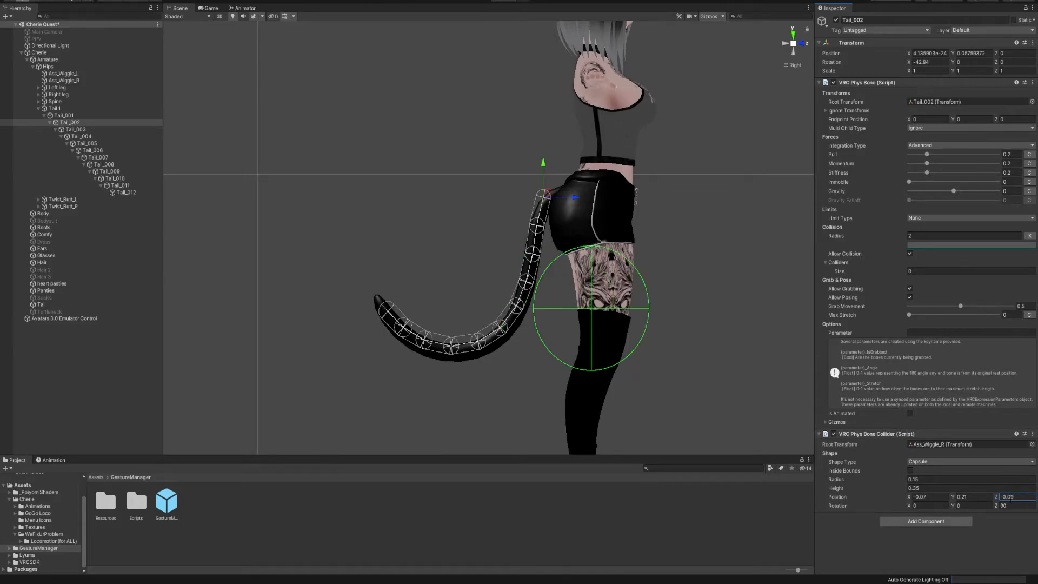
- Start play mode and examine the tail and the thigh capsule collider in the Scene view
{"action": "left_click", "coordinate": [785, 43]}
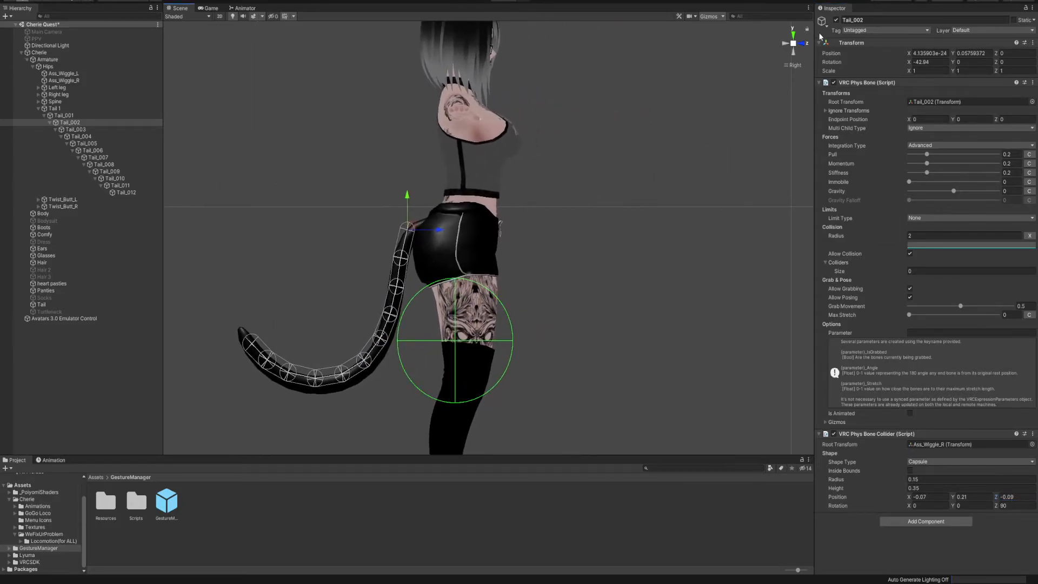
{"action": "left_click", "coordinate": [792, 46]}
{"action": "right_click_drag", "start_coordinate": [487, 141], "coordinate": [507, 162]}
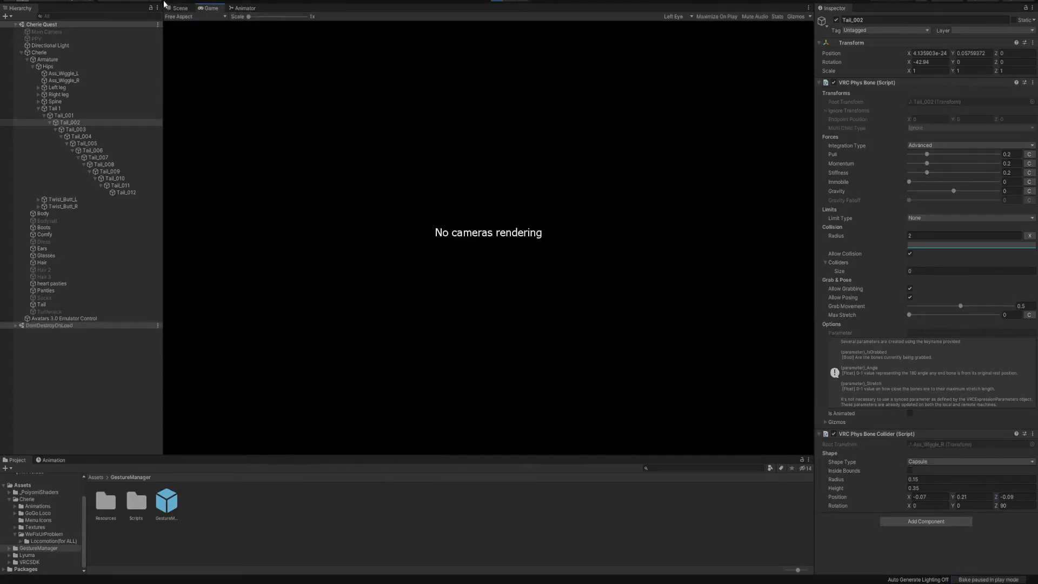
{"action": "left_click", "coordinate": [180, 8]}
{"action": "right_click_drag", "start_coordinate": [443, 198], "coordinate": [508, 194]}
{"action": "middle_click_drag", "start_coordinate": [465, 193], "coordinate": [633, 198]}
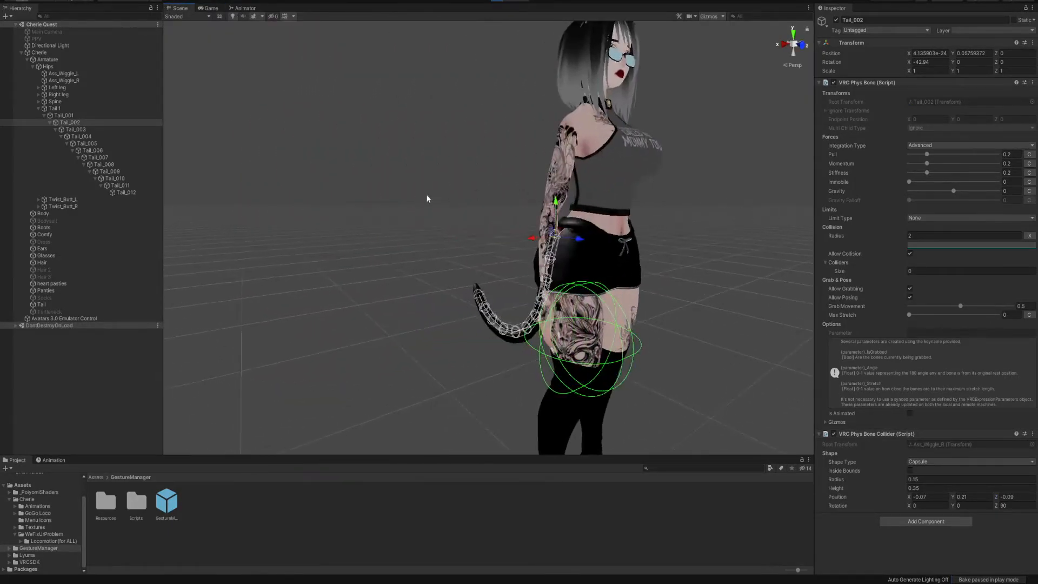
- Examine the tail and thigh capsule from several sides, and look through the components on the Cherie avatar in play mode
{"action": "right_click_drag", "start_coordinate": [434, 197], "coordinate": [530, 206]}
{"action": "middle_click_drag", "start_coordinate": [487, 210], "coordinate": [547, 213]}
{"action": "middle_click_drag", "start_coordinate": [457, 236], "coordinate": [487, 236]}
{"action": "scroll", "coordinate": [497, 228], "scroll_direction": "down", "scroll_amount": 5}
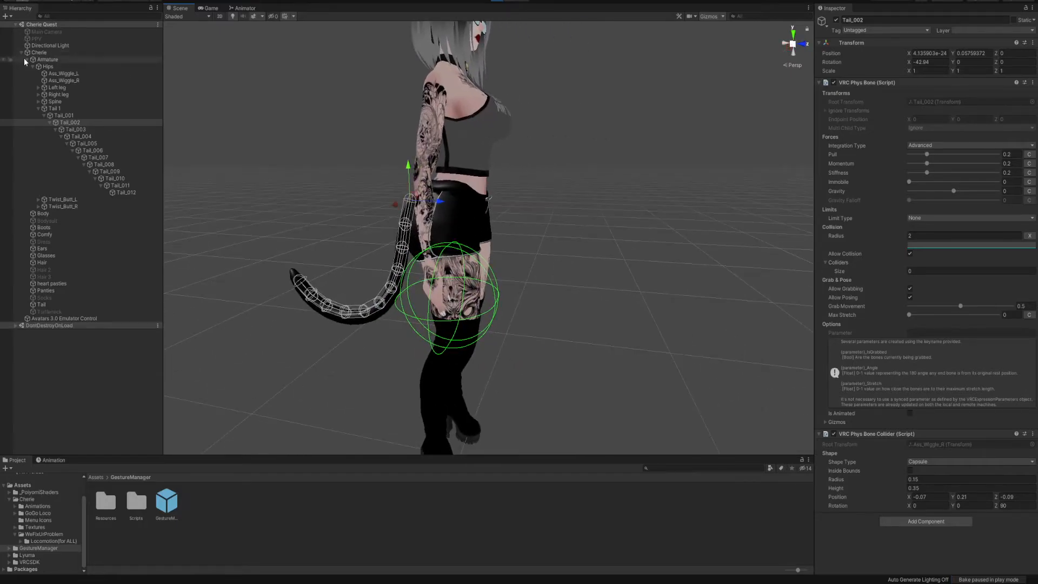
{"action": "left_click", "coordinate": [39, 52]}
{"action": "scroll", "coordinate": [541, 190], "scroll_direction": "down", "scroll_amount": 10}
{"action": "middle_click_drag", "start_coordinate": [504, 174], "coordinate": [498, 286]}
{"action": "mouse_move", "coordinate": [498, 282]}
{"action": "right_mouse_down"}
{"action": "mouse_move", "coordinate": [497, 235]}
{"action": "mouse_move", "coordinate": [495, 292]}
{"action": "right_mouse_up"}
{"action": "mouse_move", "coordinate": [460, 293]}
{"action": "left_mouse_down"}
{"action": "mouse_move", "coordinate": [544, 297]}
{"action": "mouse_move", "coordinate": [463, 295]}
{"action": "left_mouse_up"}
{"action": "scroll", "coordinate": [938, 451], "scroll_direction": "down", "scroll_amount": 3}
{"action": "scroll", "coordinate": [939, 451], "scroll_direction": "down", "scroll_amount": 15}
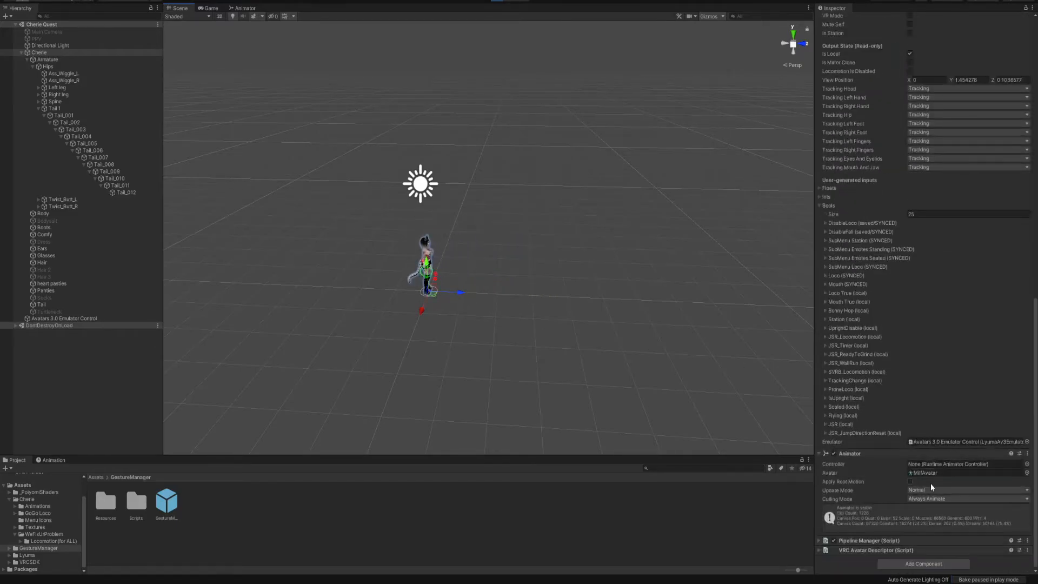
- Try the tail collider's Inside Bounds option on and off in play mode, move the tail bone to test it, and stop play mode
{"action": "left_click", "coordinate": [68, 123]}
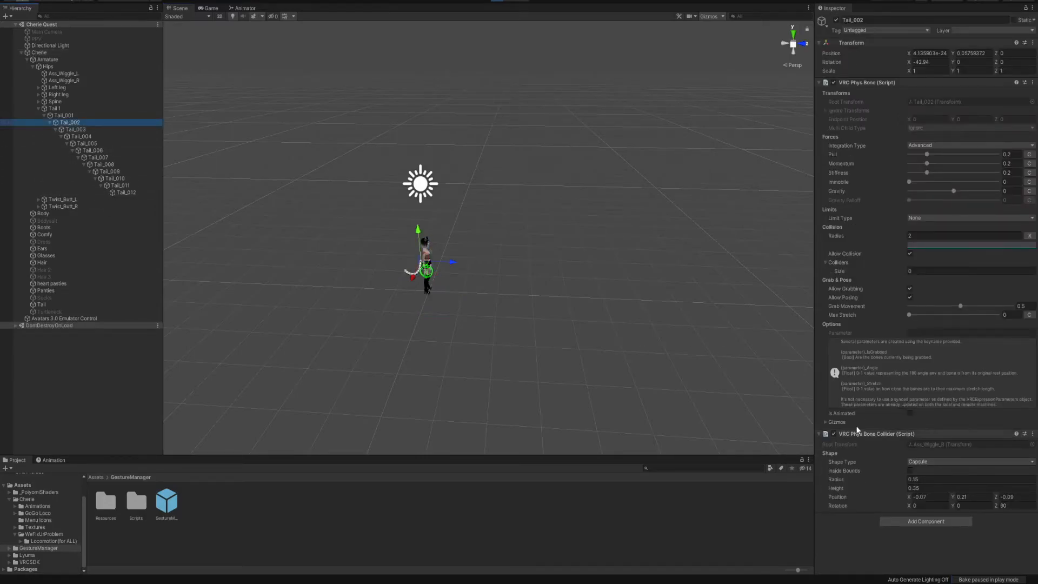
{"action": "left_click", "coordinate": [910, 470]}
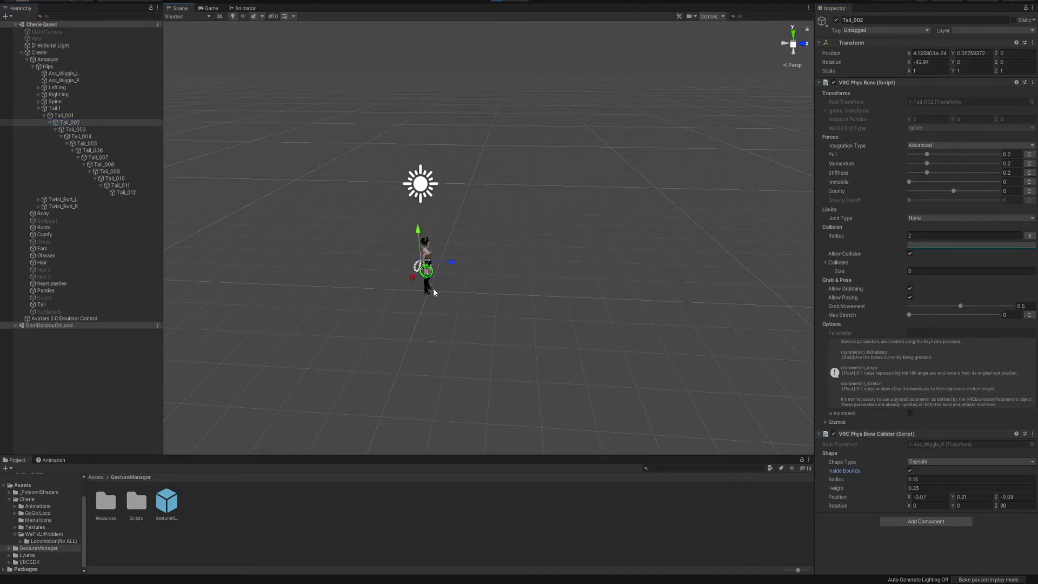
{"action": "scroll", "coordinate": [420, 313], "scroll_direction": "up", "scroll_amount": 5}
{"action": "scroll", "coordinate": [420, 313], "scroll_direction": "up", "scroll_amount": 5}
{"action": "middle_click_drag", "start_coordinate": [388, 332], "coordinate": [430, 320]}
{"action": "scroll", "coordinate": [430, 320], "scroll_direction": "down", "scroll_amount": 4}
{"action": "scroll", "coordinate": [430, 320], "scroll_direction": "up", "scroll_amount": 2}
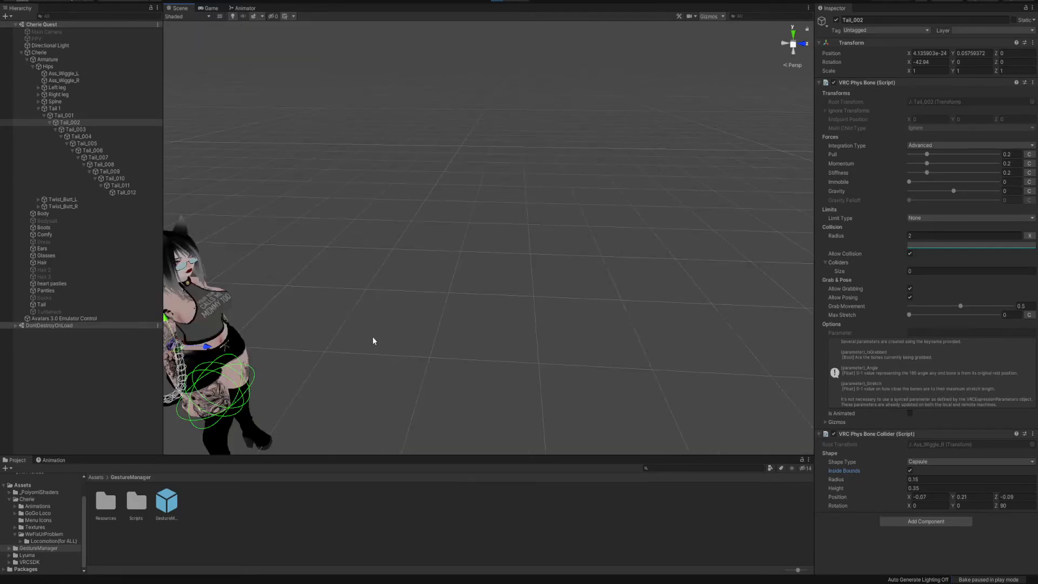
{"action": "middle_click_drag", "start_coordinate": [372, 337], "coordinate": [765, 148]}
{"action": "left_click_drag", "start_coordinate": [572, 173], "coordinate": [614, 185]}
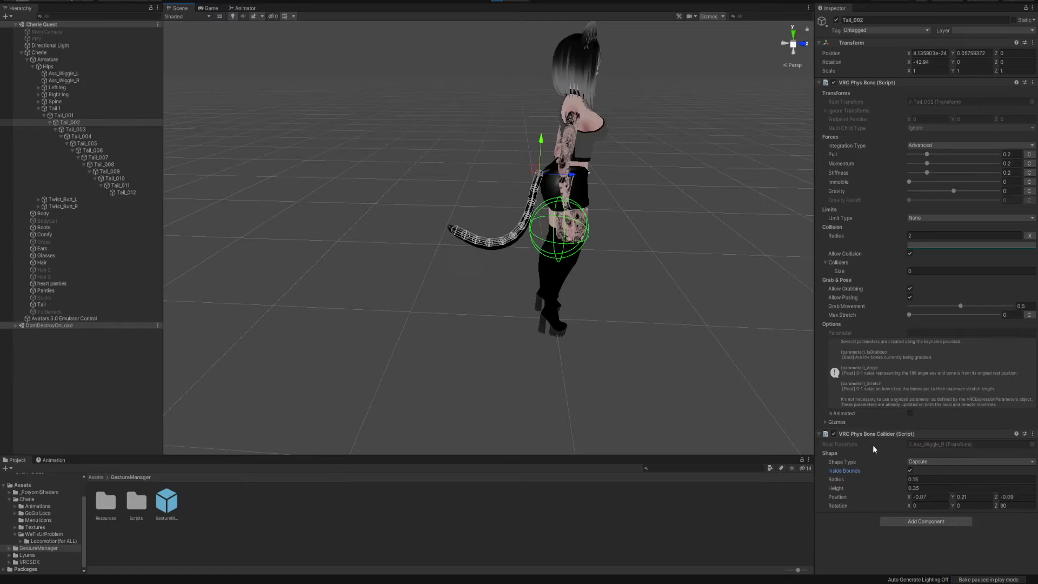
{"action": "left_click_drag", "start_coordinate": [571, 175], "coordinate": [899, 143]}
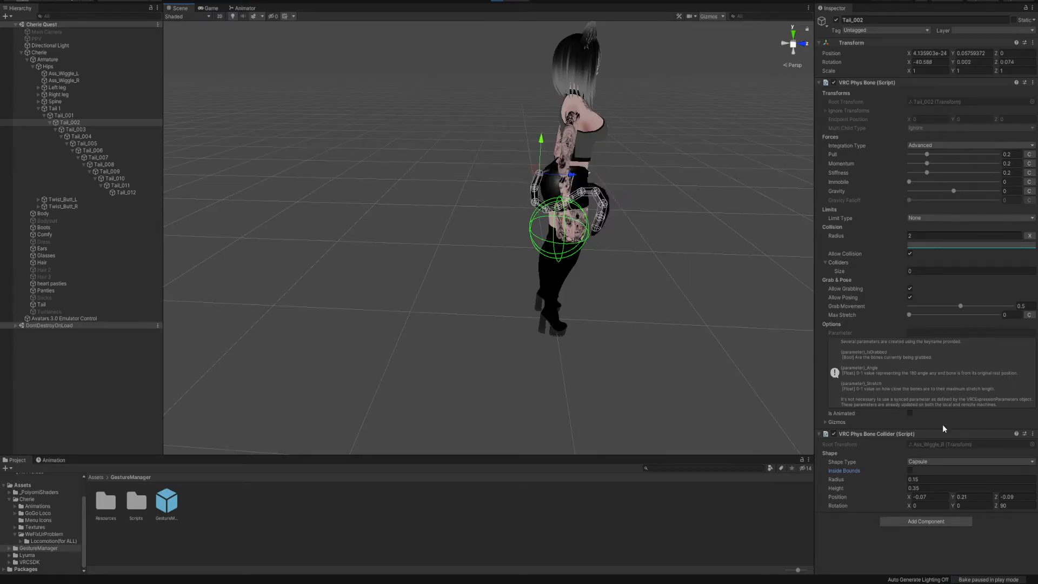
{"action": "left_click", "coordinate": [910, 471]}
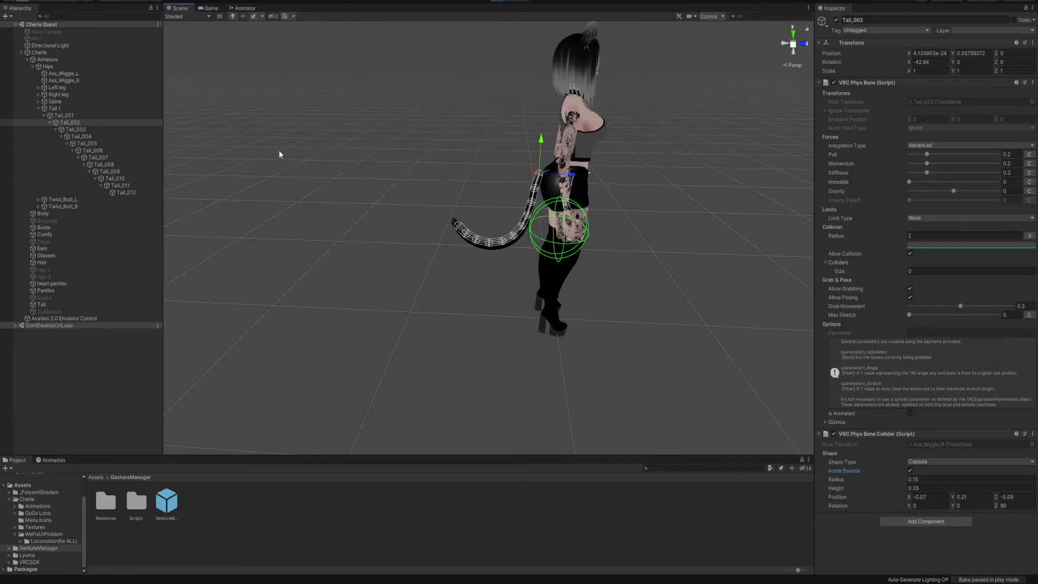
{"action": "left_click", "coordinate": [496, 3]}
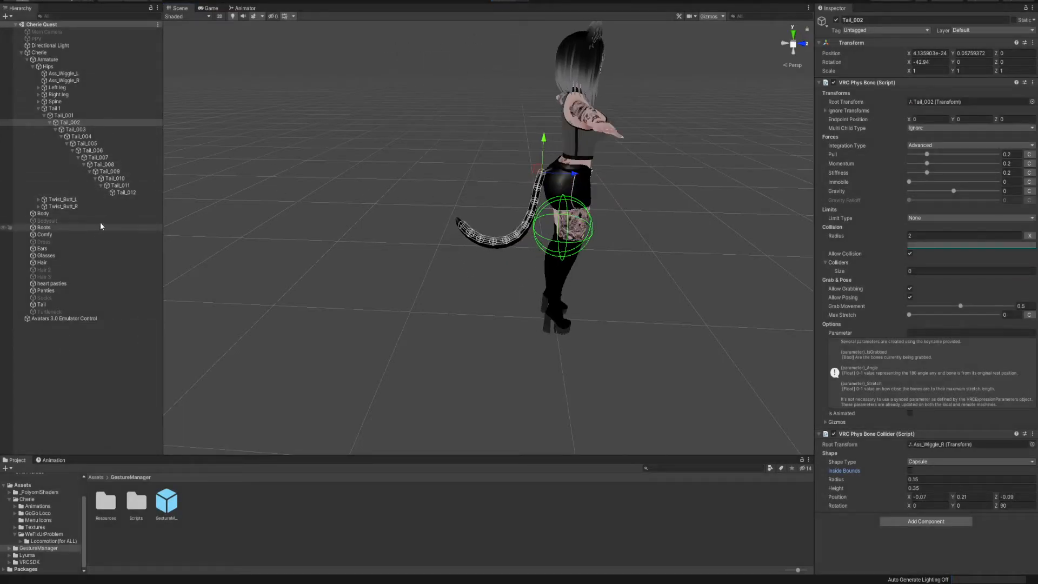
- Try the Cherie object as the tail collider's root transform, and undo that assignment
{"action": "left_click_drag", "start_coordinate": [903, 383], "coordinate": [933, 449]}
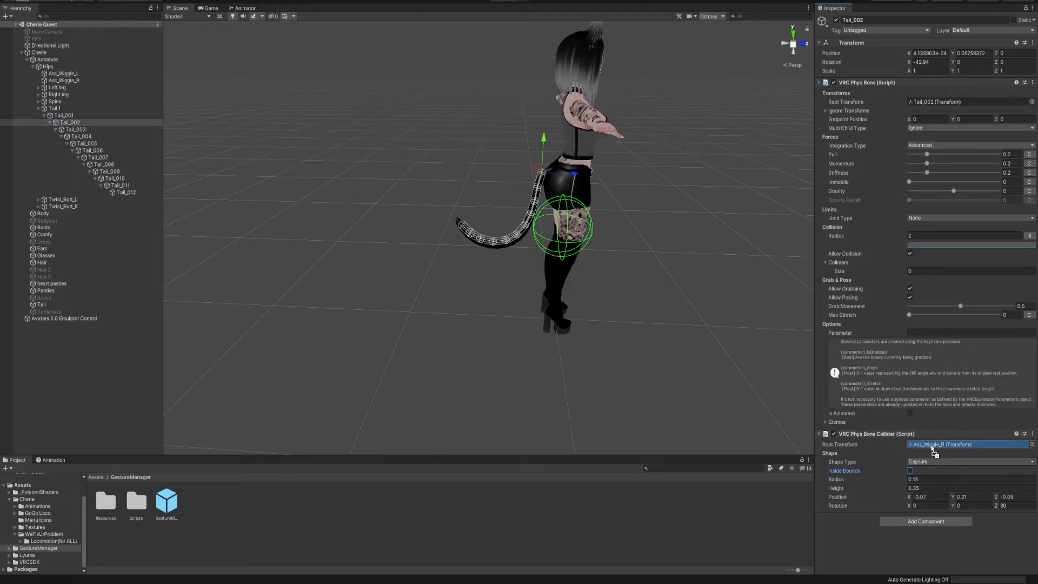
{"action": "mouse_move", "coordinate": [932, 449]}
{"action": "left_mouse_down"}
{"action": "mouse_move", "coordinate": [169, 215]}
{"action": "mouse_move", "coordinate": [50, 167]}
{"action": "mouse_move", "coordinate": [85, 260]}
{"action": "mouse_move", "coordinate": [368, 459]}
{"action": "mouse_move", "coordinate": [40, 43]}
{"action": "mouse_move", "coordinate": [41, 53]}
{"action": "mouse_move", "coordinate": [939, 462]}
{"action": "mouse_move", "coordinate": [922, 447]}
{"action": "left_mouse_up"}
{"action": "left_click_drag", "start_coordinate": [916, 482], "coordinate": [929, 456]}
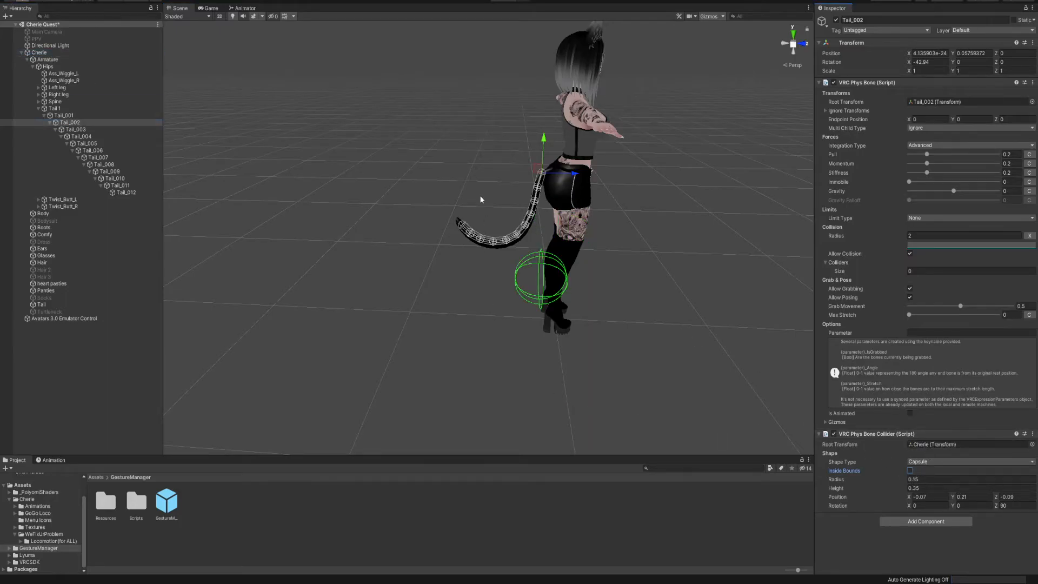
{"action": "key", "text": "ctrl+z"}
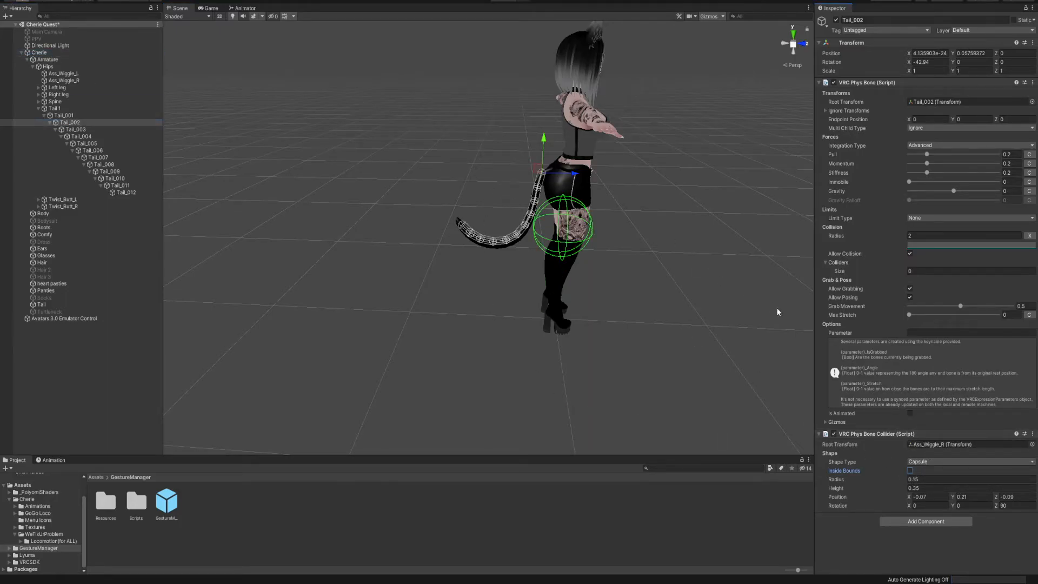
- Assign Tail_002 as the collider's root transform and test the tail's movement in play mode
{"action": "left_click_drag", "start_coordinate": [114, 127], "coordinate": [933, 443]}
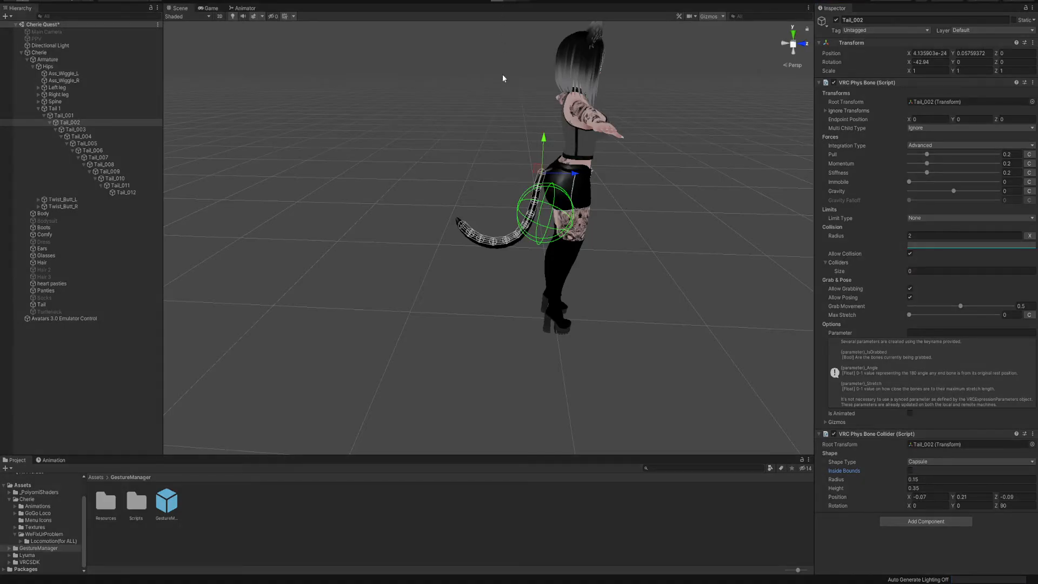
{"action": "key", "text": "ctrl+p"}
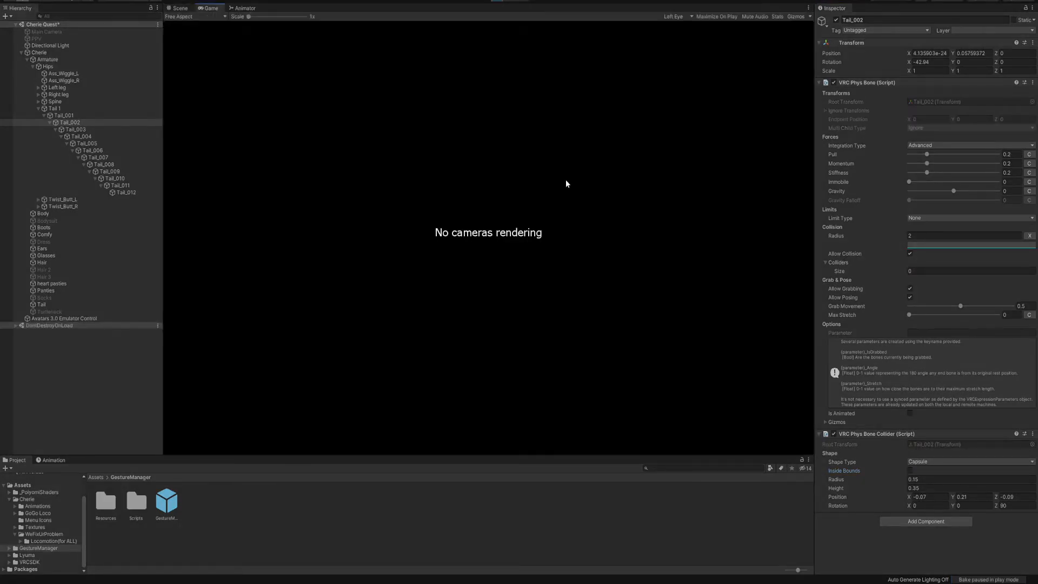
{"action": "left_click", "coordinate": [184, 10]}
{"action": "left_click_drag", "start_coordinate": [574, 175], "coordinate": [715, 183]}
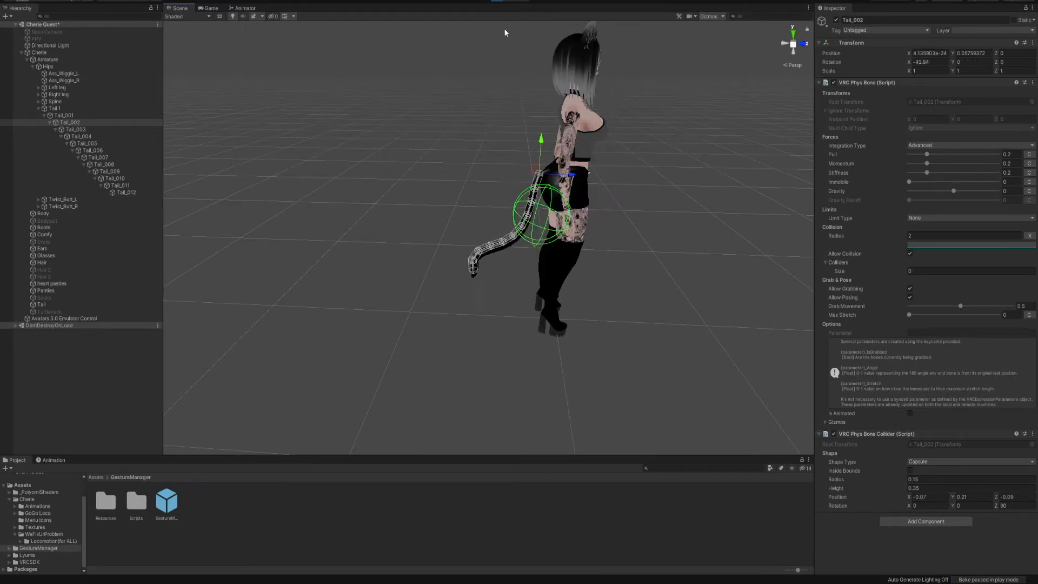
{"action": "left_click", "coordinate": [495, 4]}
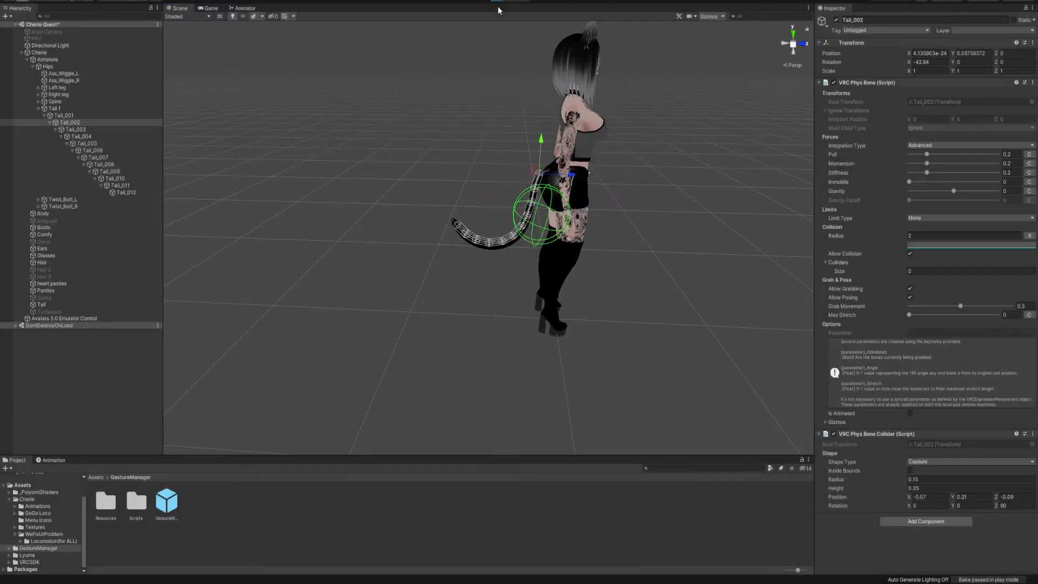
- Remove the VRC Phys Bone Collider component from Tail_002 and check the tail next to the legs
{"action": "left_click", "coordinate": [1033, 434]}
{"action": "left_click", "coordinate": [986, 456]}
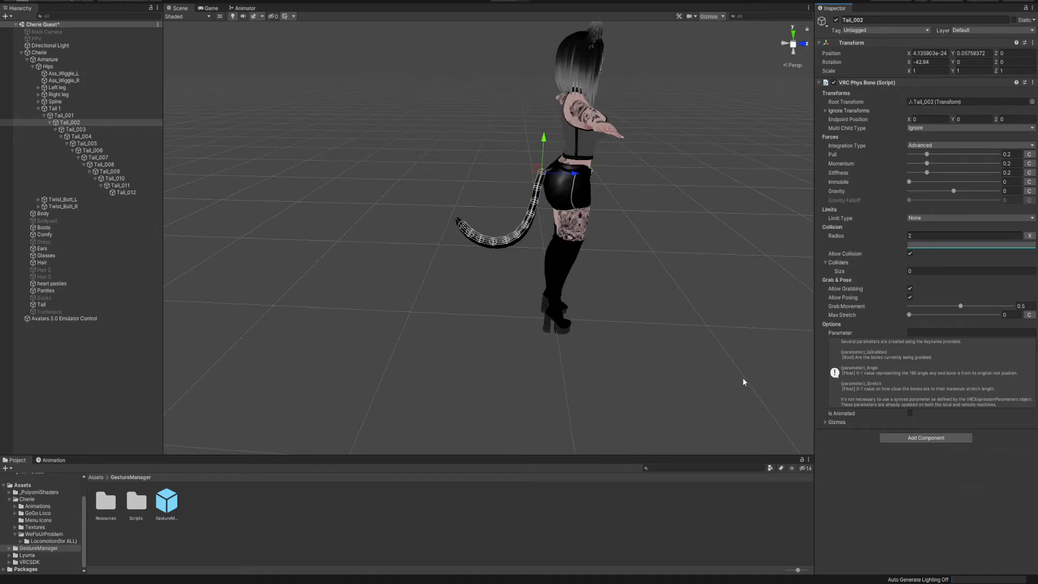
{"action": "right_click_drag", "start_coordinate": [622, 287], "coordinate": [505, 226]}
{"action": "middle_click_drag", "start_coordinate": [540, 222], "coordinate": [257, 183]}
{"action": "scroll", "coordinate": [591, 249], "scroll_direction": "down", "scroll_amount": 2}
{"action": "middle_click_drag", "start_coordinate": [591, 249], "coordinate": [509, 238]}
{"action": "right_click_drag", "start_coordinate": [598, 246], "coordinate": [511, 221]}
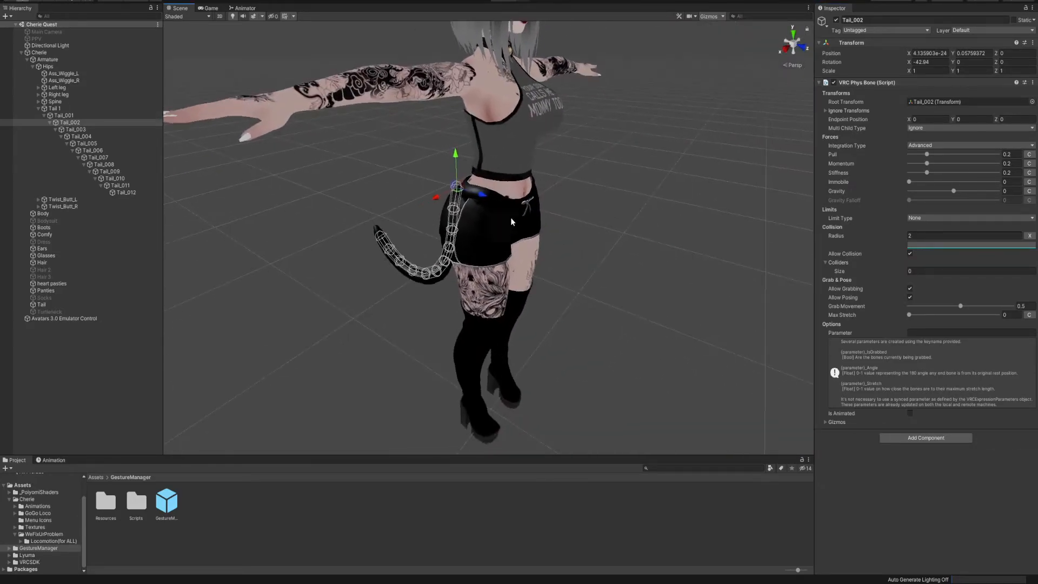
- Start play mode, try lowering the tail's gravity to -1, and undo the gravity change
{"action": "right_click_drag", "start_coordinate": [546, 263], "coordinate": [730, 297]}
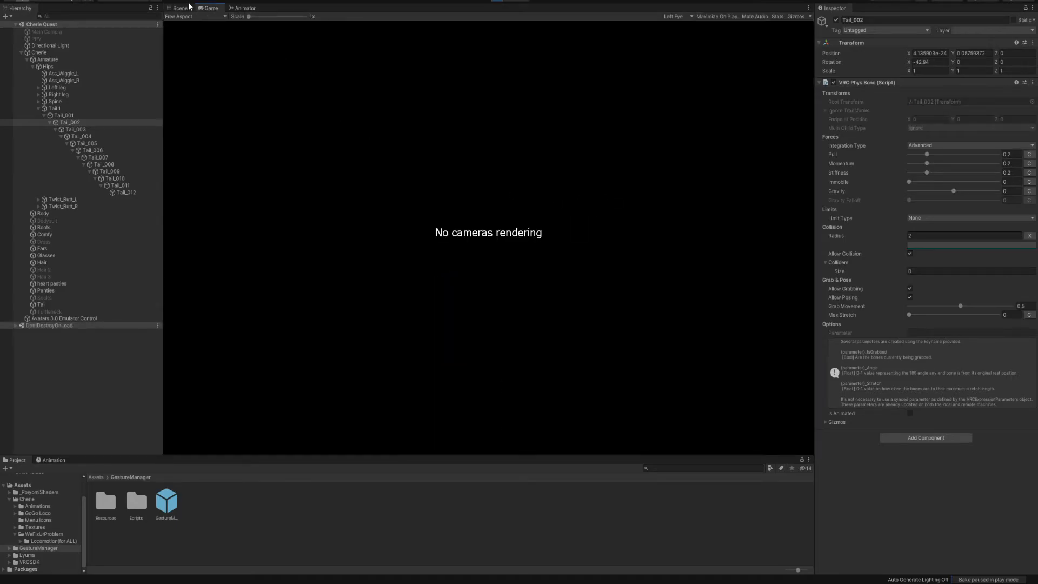
{"action": "left_click", "coordinate": [186, 7]}
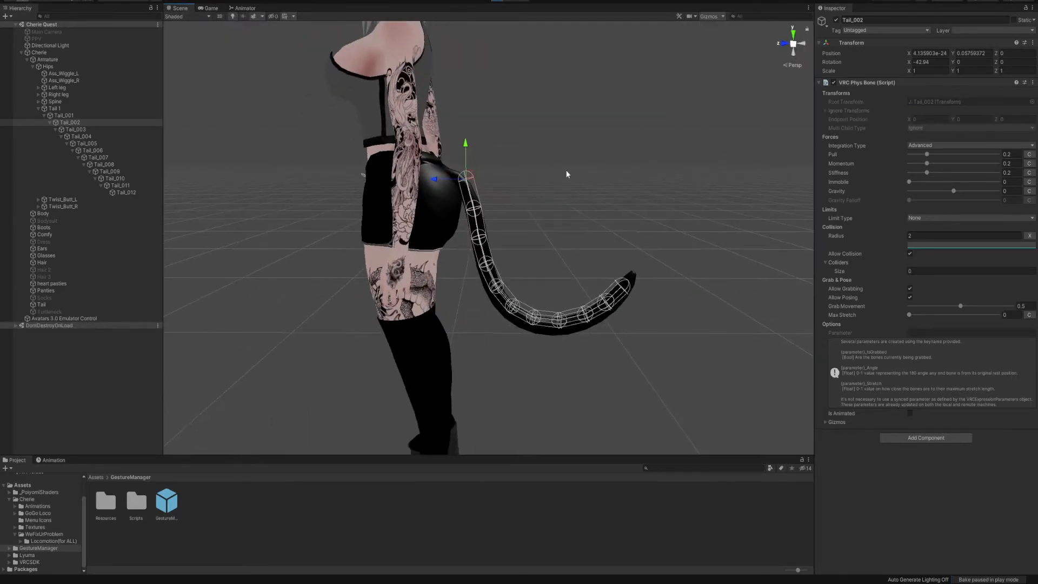
{"action": "left_click_drag", "start_coordinate": [955, 192], "coordinate": [913, 196]}
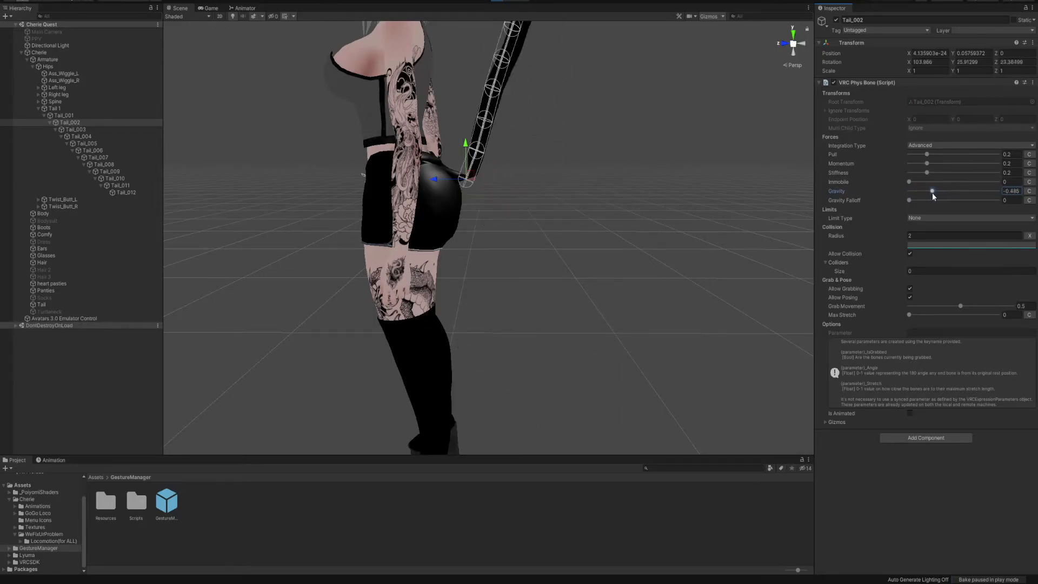
{"action": "scroll", "coordinate": [666, 184], "scroll_direction": "down", "scroll_amount": 5}
{"action": "scroll", "coordinate": [621, 177], "scroll_direction": "up", "scroll_amount": 5}
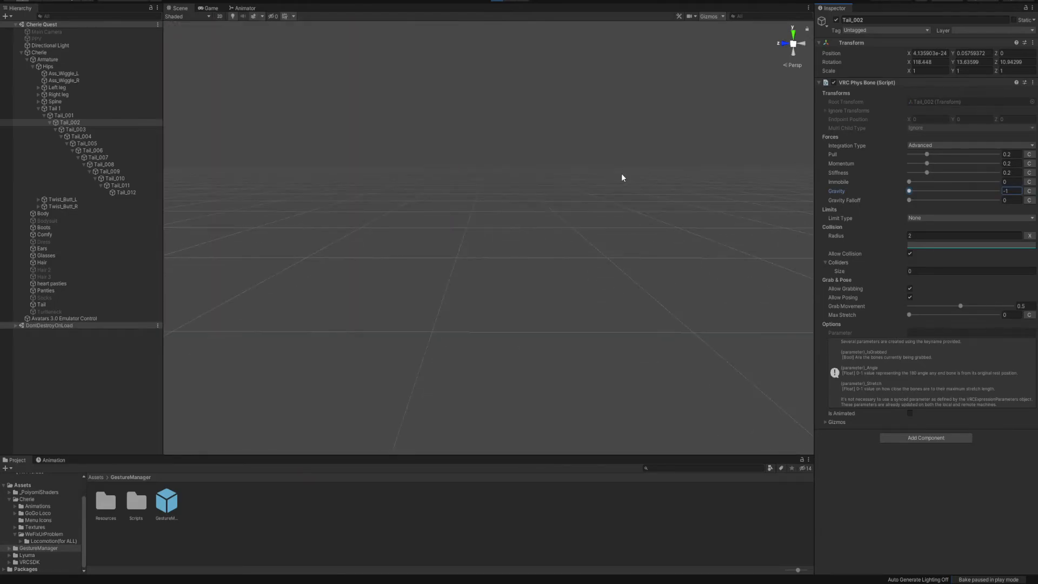
{"action": "key", "text": "ctrl+z"}
- Raise the tail's gravity to about 0.119 in play mode and check from the side how it hangs
{"action": "middle_click_drag", "start_coordinate": [576, 124], "coordinate": [590, 203]}
{"action": "mouse_move", "coordinate": [954, 192]}
{"action": "left_mouse_down"}
{"action": "mouse_move", "coordinate": [982, 191]}
{"action": "mouse_move", "coordinate": [959, 194]}
{"action": "left_mouse_up"}
{"action": "middle_click_drag", "start_coordinate": [651, 251], "coordinate": [658, 210]}
{"action": "right_click_drag", "start_coordinate": [658, 211], "coordinate": [647, 165]}
{"action": "middle_click_drag", "start_coordinate": [757, 228], "coordinate": [751, 187]}
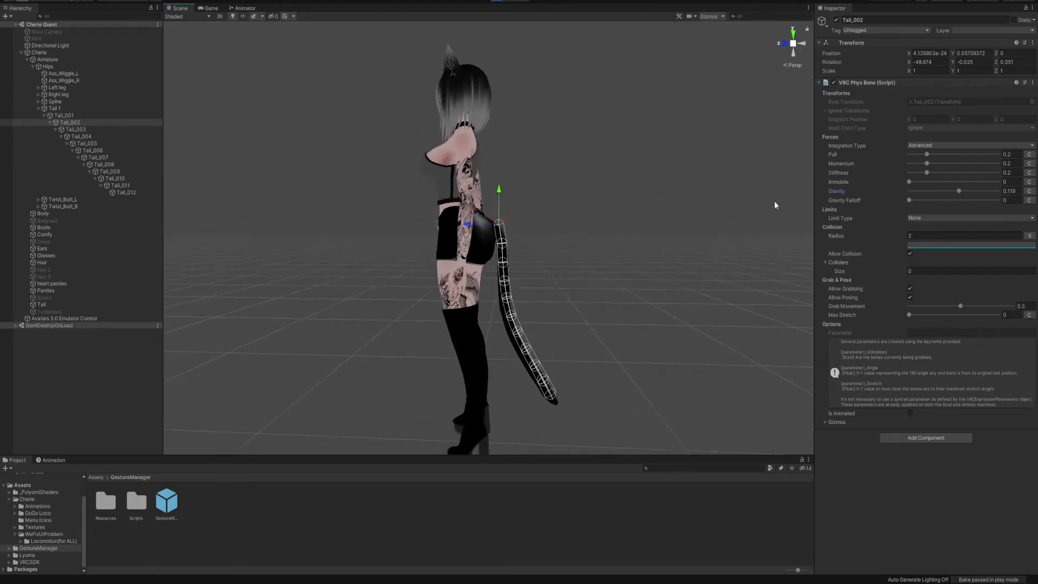
- Try tail gravity of about 0.183 in play mode, leave play mode, and set the Phys Bone's Gravity to 0.18
{"action": "mouse_move", "coordinate": [909, 200]}
{"action": "left_mouse_down"}
{"action": "mouse_move", "coordinate": [994, 202]}
{"action": "mouse_move", "coordinate": [890, 204]}
{"action": "mouse_move", "coordinate": [964, 200]}
{"action": "mouse_move", "coordinate": [934, 192]}
{"action": "mouse_move", "coordinate": [962, 201]}
{"action": "mouse_move", "coordinate": [892, 206]}
{"action": "left_mouse_up"}
{"action": "left_click_drag", "start_coordinate": [957, 192], "coordinate": [962, 193]}
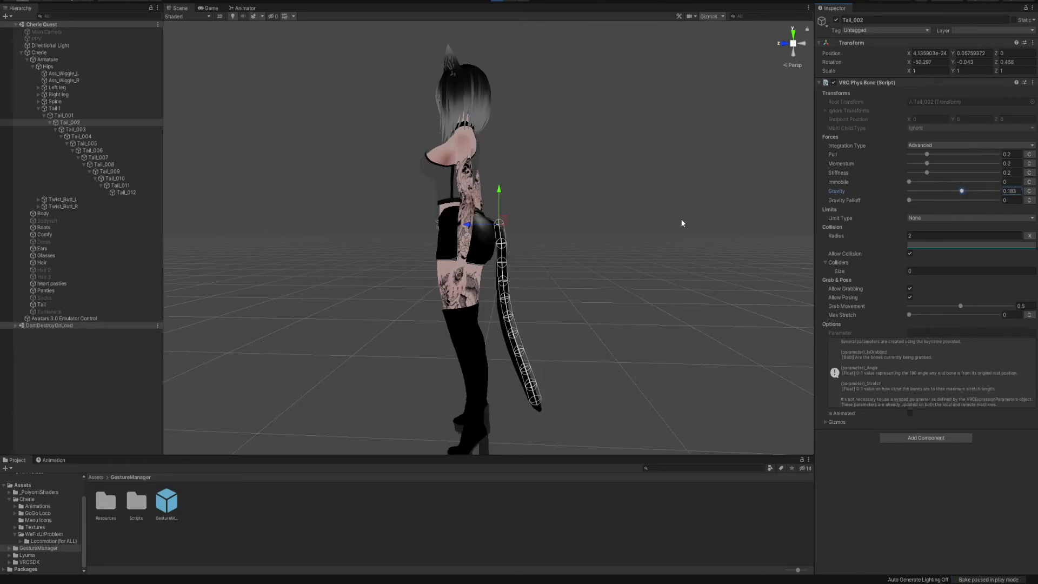
{"action": "key", "text": "ctrl+s"}
{"action": "left_click", "coordinate": [498, 2]}
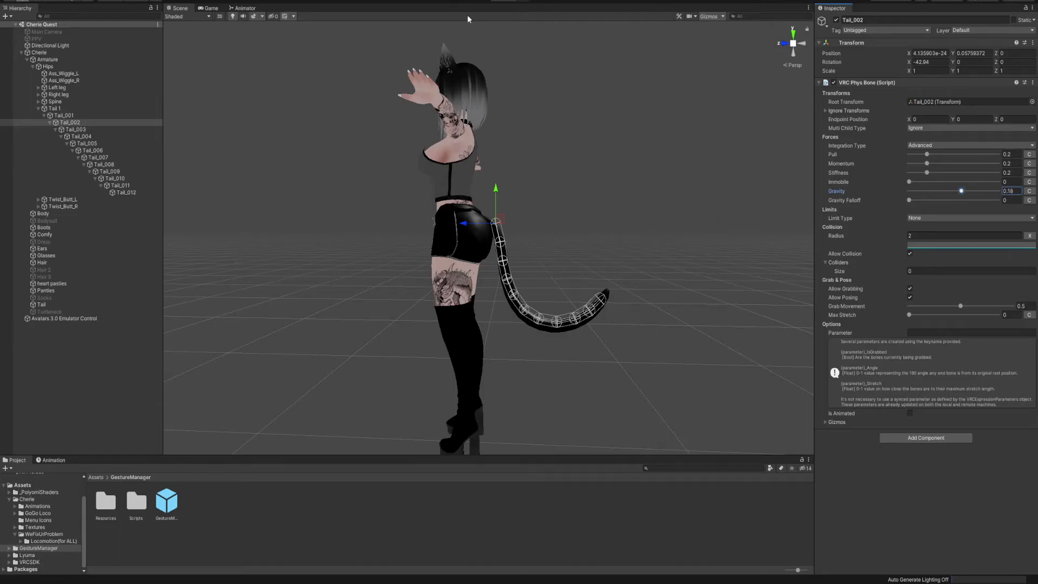
- Face the avatar from the front and collapse the Tail 1 bone chain in the armature
{"action": "left_click_drag", "start_coordinate": [524, 174], "coordinate": [535, 141], "text": "alt"}
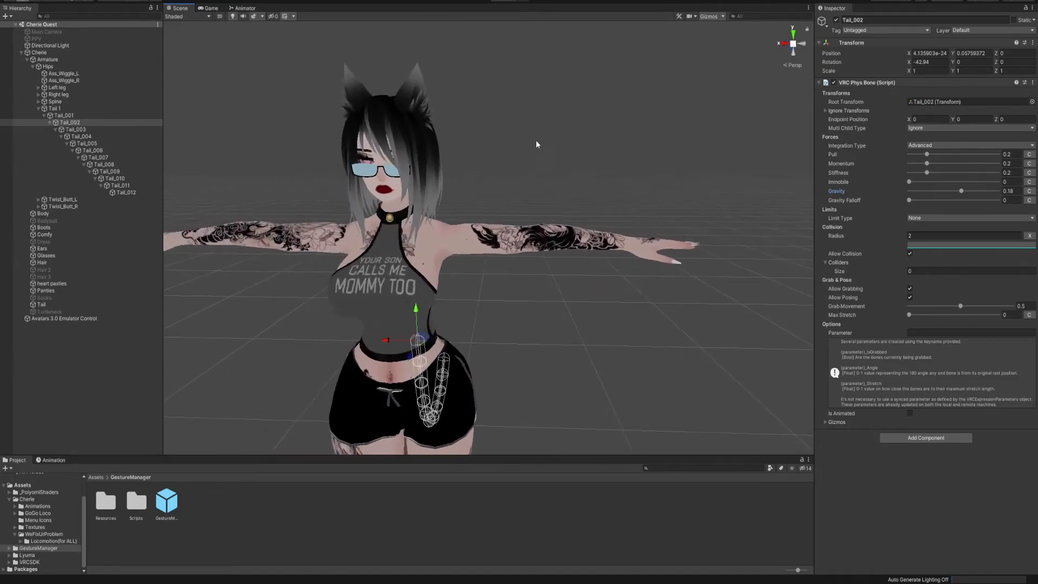
{"action": "left_click", "coordinate": [35, 108]}
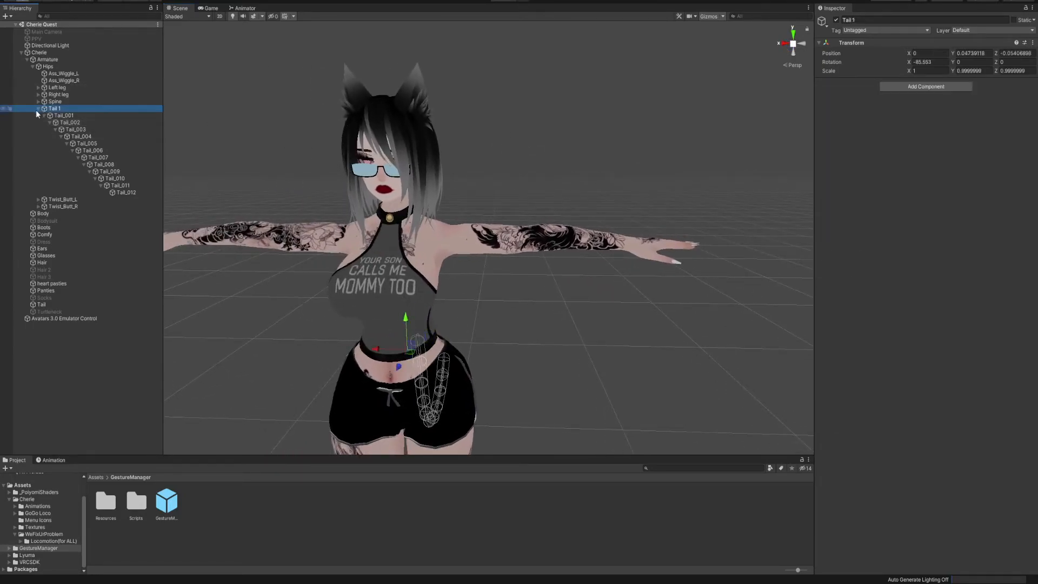
{"action": "left_click", "coordinate": [38, 108]}
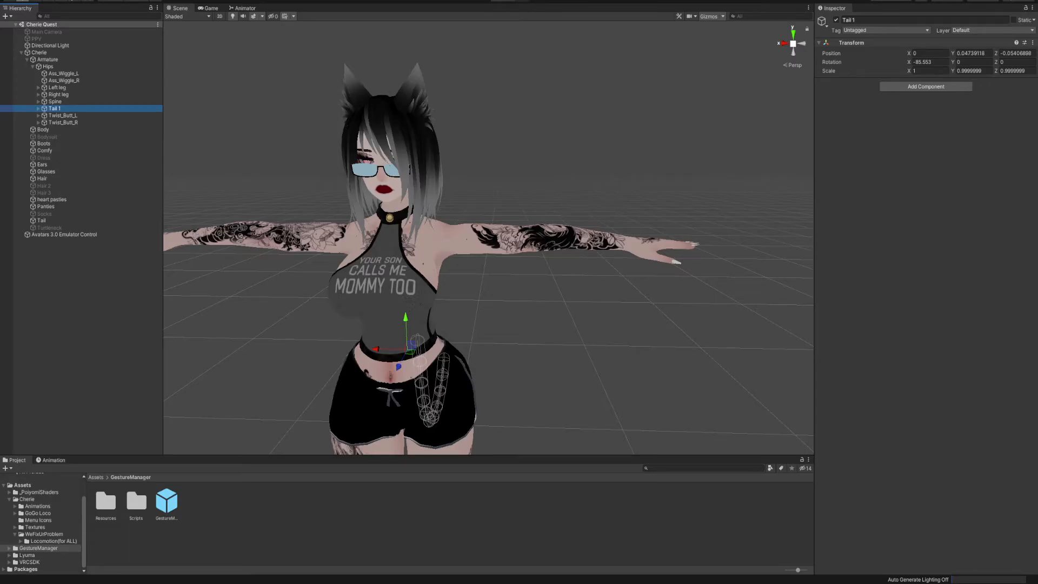
{"action": "left_click", "coordinate": [582, 583]}
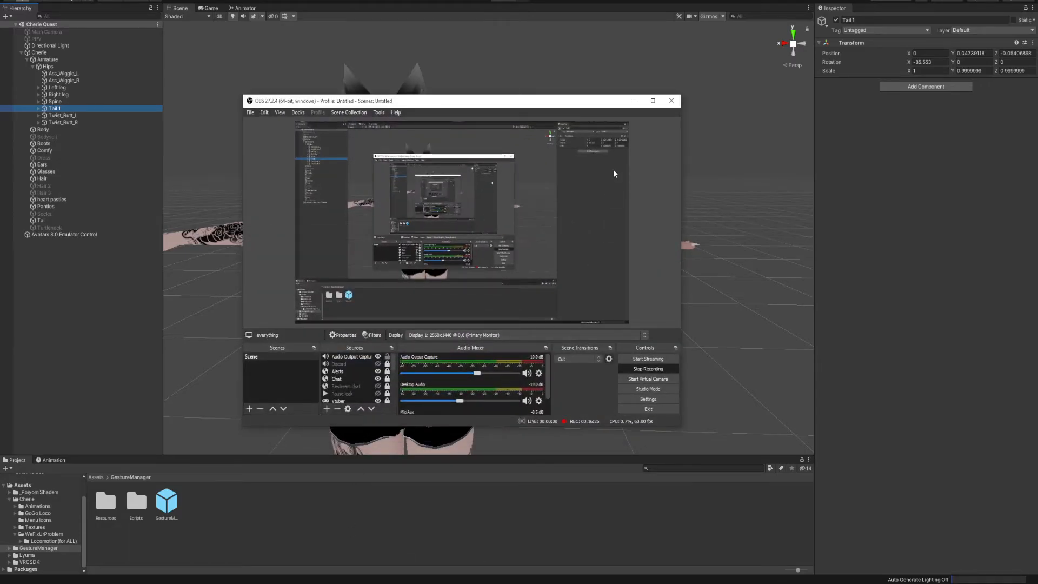
{"action": "left_click", "coordinate": [635, 100]}
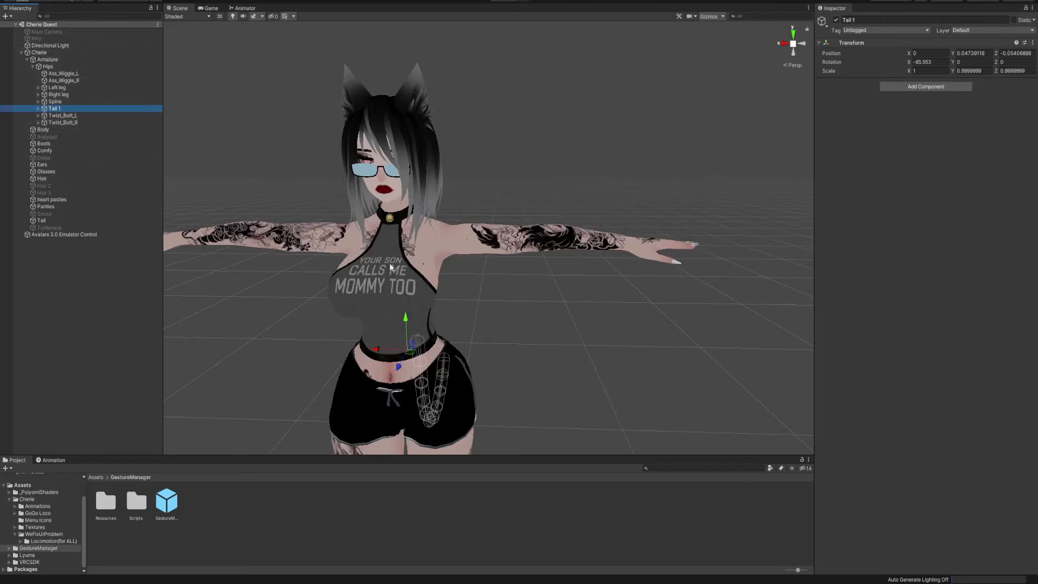
- Expand the Spine and Neck bones to expose the hair bones, and select the Head bone
{"action": "left_click", "coordinate": [54, 102]}
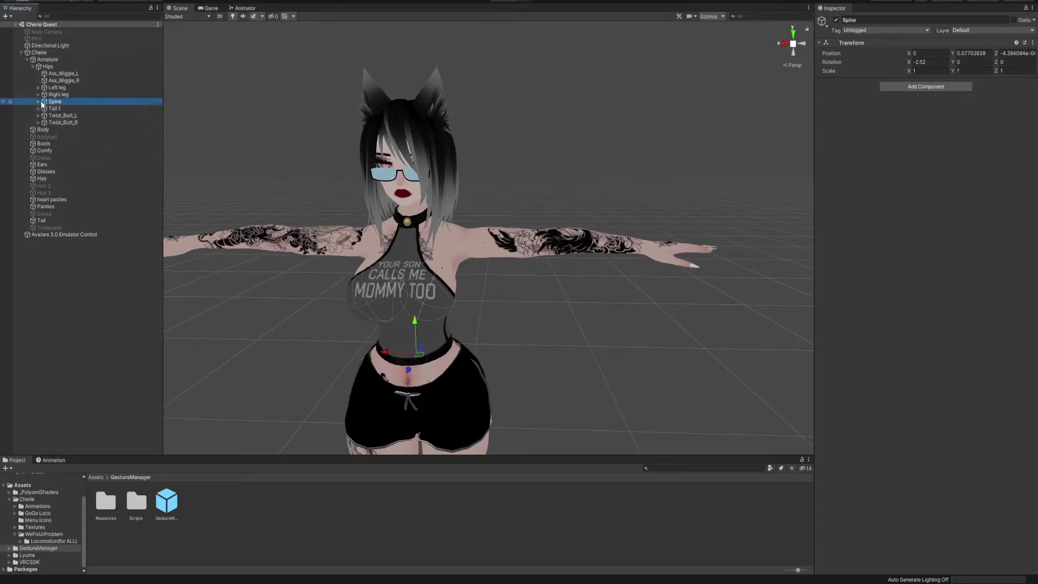
{"action": "left_click", "coordinate": [38, 101]}
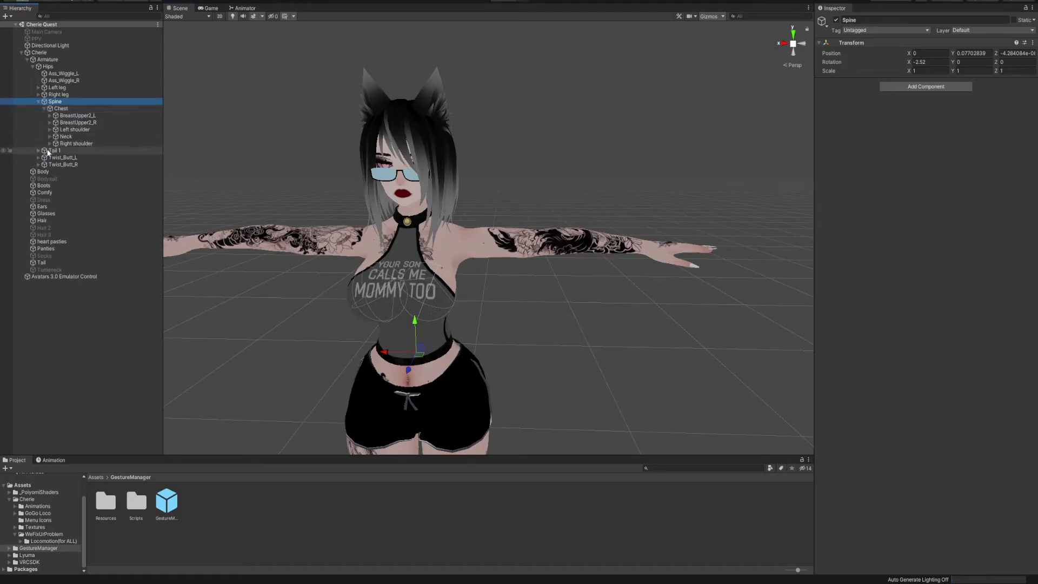
{"action": "left_click", "coordinate": [49, 136]}
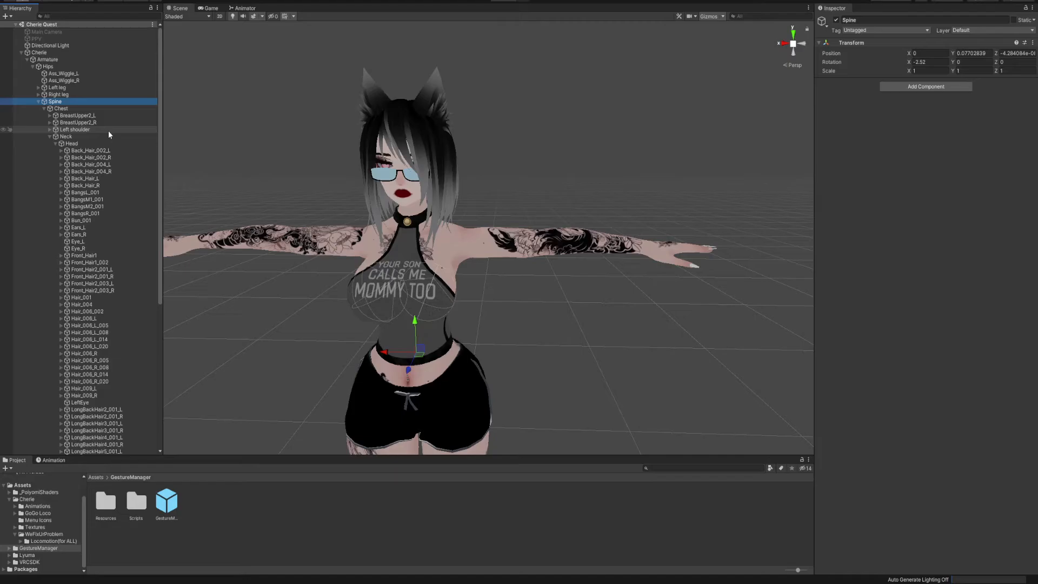
{"action": "middle_click_drag", "start_coordinate": [290, 180], "coordinate": [314, 174]}
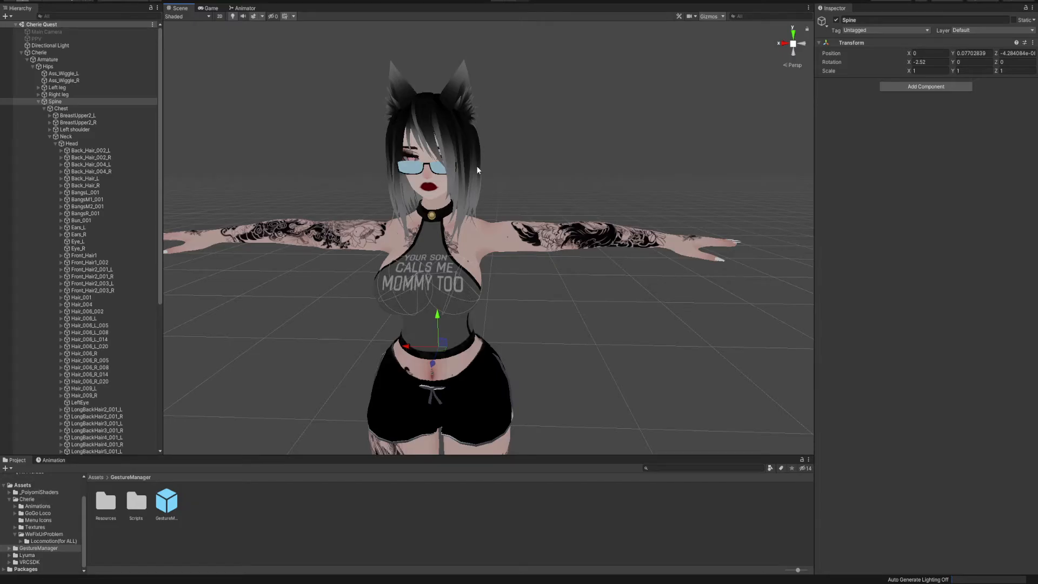
{"action": "left_click", "coordinate": [80, 145]}
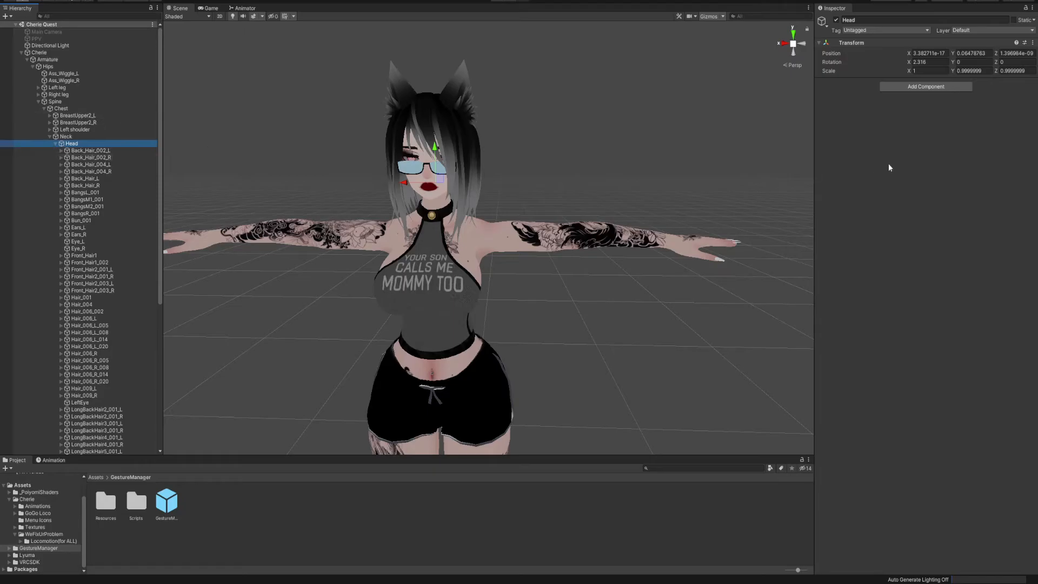
- Add a VRC Phys Bone component to the Head bone and set its Multi Child Type to First
{"action": "left_click", "coordinate": [910, 87]}
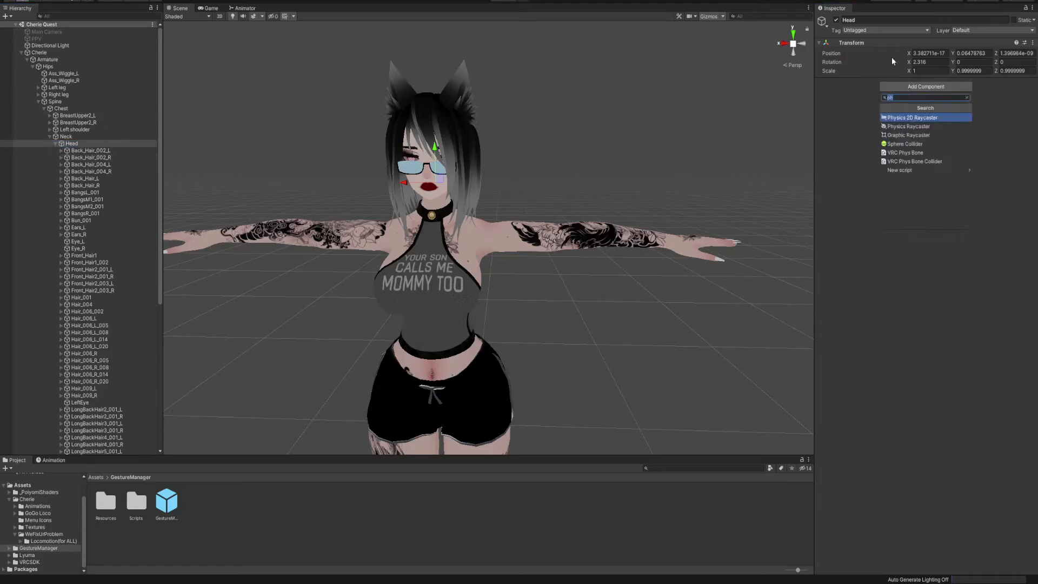
{"action": "left_click", "coordinate": [908, 153]}
{"action": "middle_click_drag", "start_coordinate": [386, 221], "coordinate": [423, 218]}
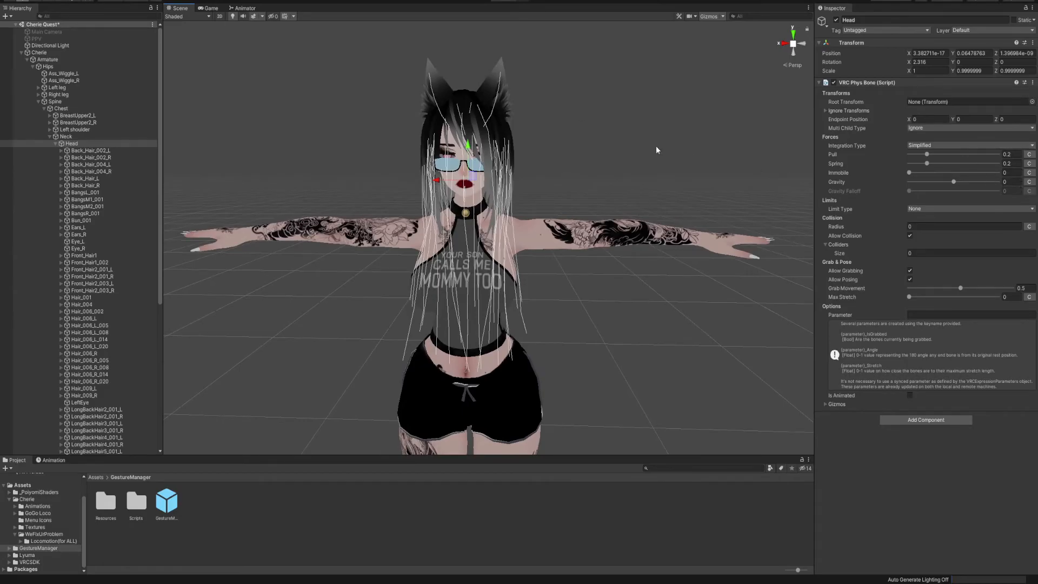
{"action": "left_click_drag", "start_coordinate": [75, 143], "coordinate": [948, 108]}
{"action": "key", "text": "ctrl+z"}
{"action": "left_click", "coordinate": [915, 129]}
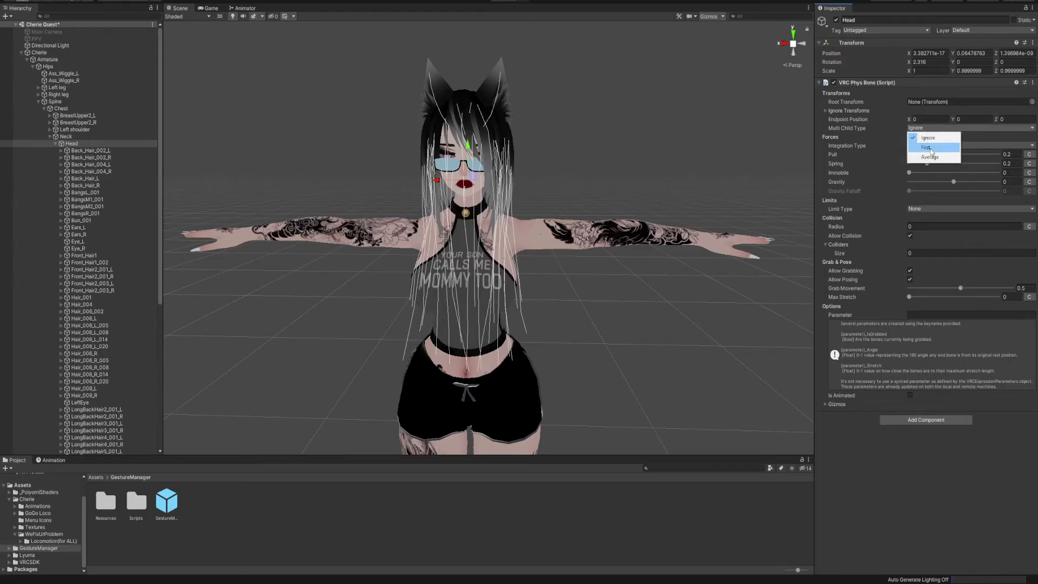
{"action": "left_click", "coordinate": [929, 148]}
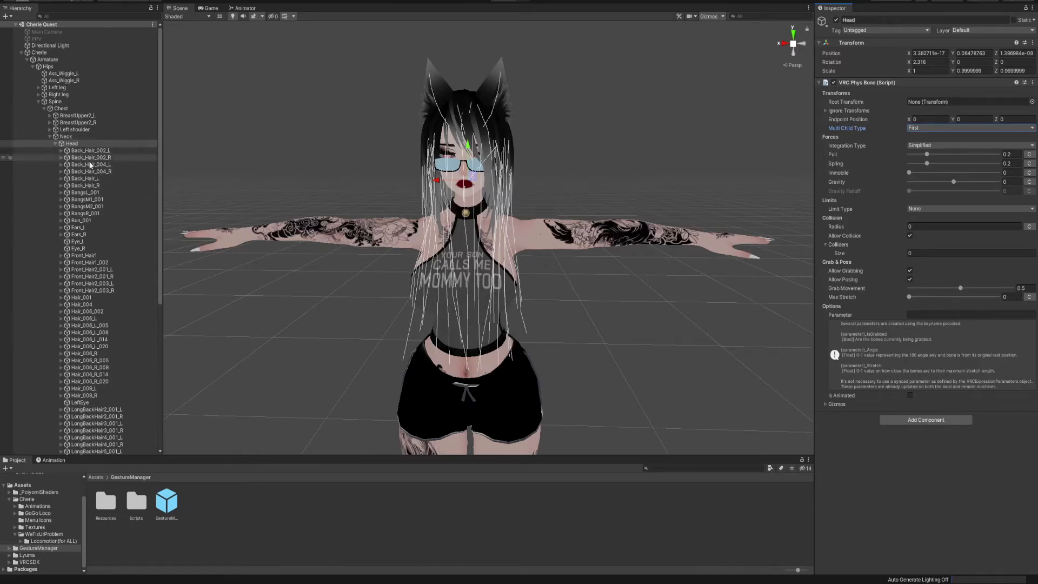
- Set the Root Transform of the Head's Phys Bone to the Ears_L bone
{"action": "scroll", "coordinate": [81, 250], "scroll_direction": "down", "scroll_amount": 5}
{"action": "scroll", "coordinate": [81, 250], "scroll_direction": "up", "scroll_amount": 3}
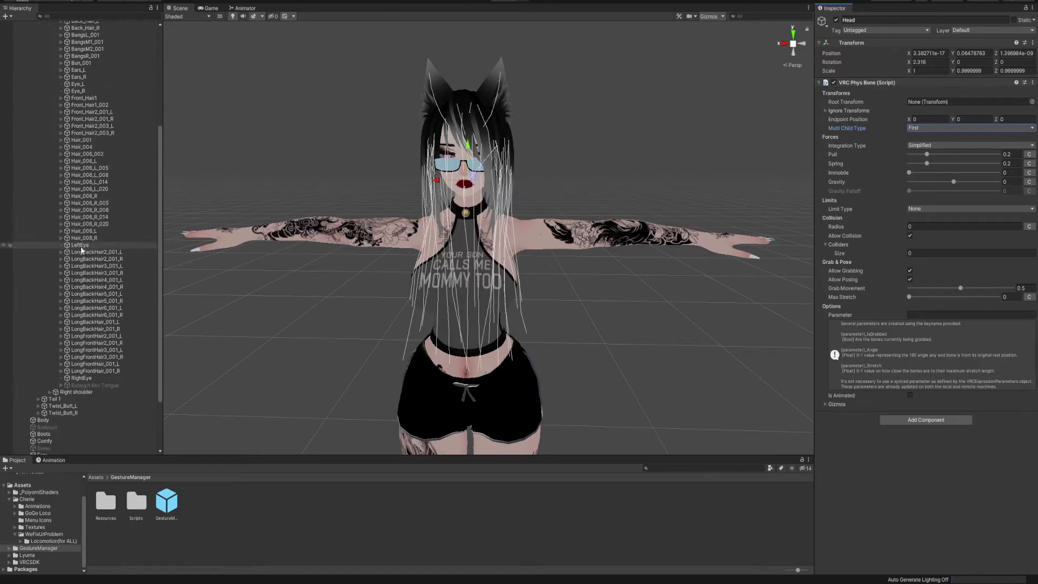
{"action": "scroll", "coordinate": [84, 257], "scroll_direction": "up", "scroll_amount": 3}
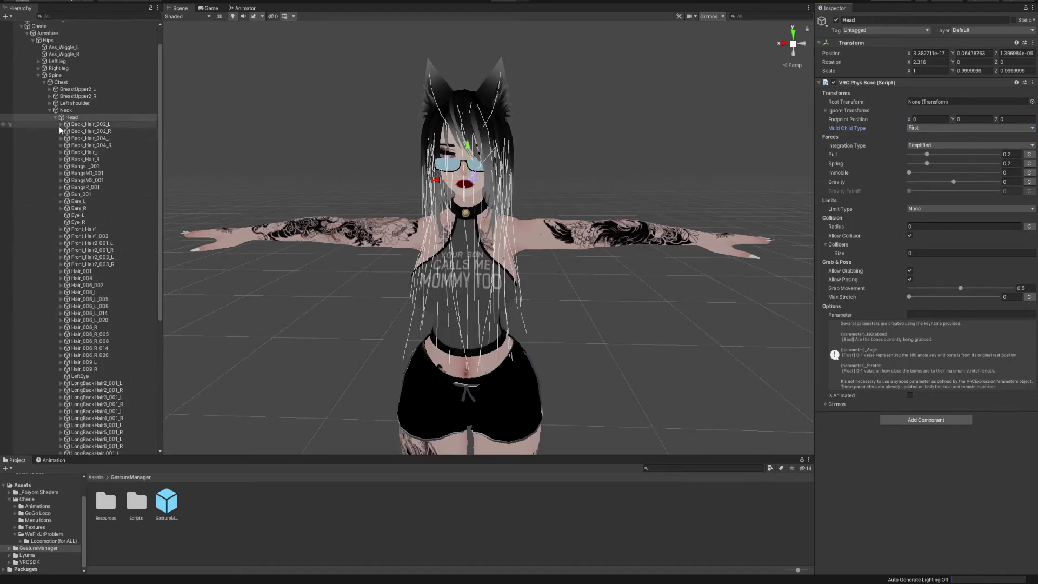
{"action": "left_click", "coordinate": [77, 202]}
{"action": "left_click_drag", "start_coordinate": [76, 205], "coordinate": [923, 108]}
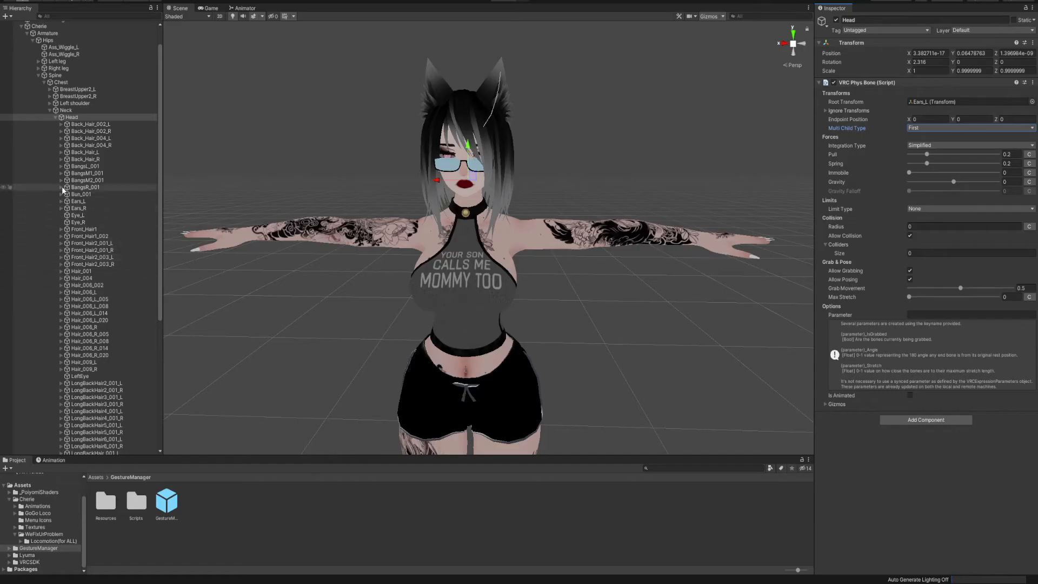
- Expand Ears_L and assign its child Ears_001_L as the Root Transform of the Head's Phys Bone
{"action": "left_click", "coordinate": [60, 201]}
{"action": "left_click", "coordinate": [85, 208]}
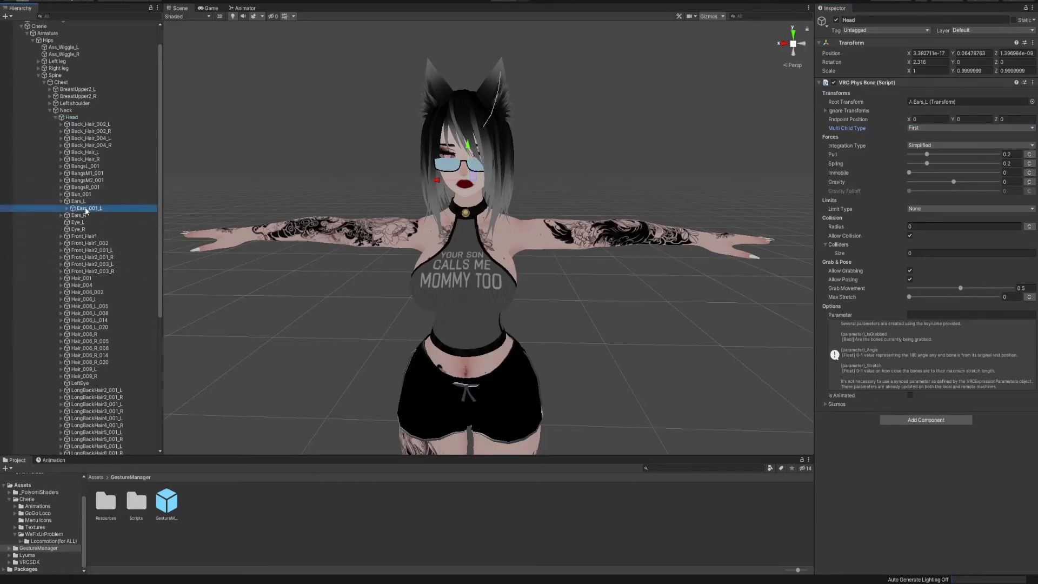
{"action": "left_click", "coordinate": [71, 117]}
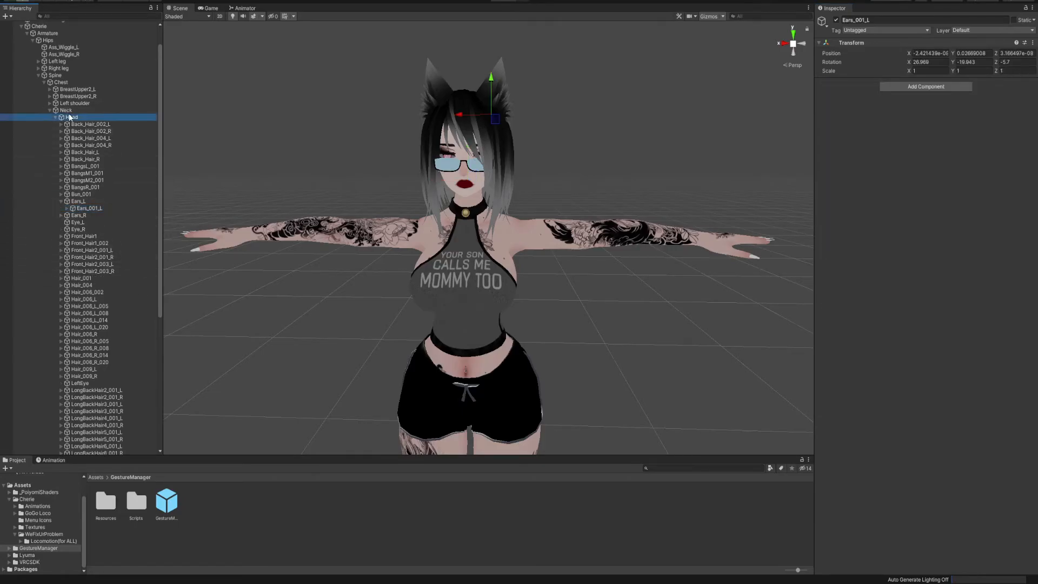
{"action": "left_click_drag", "start_coordinate": [81, 202], "coordinate": [933, 106]}
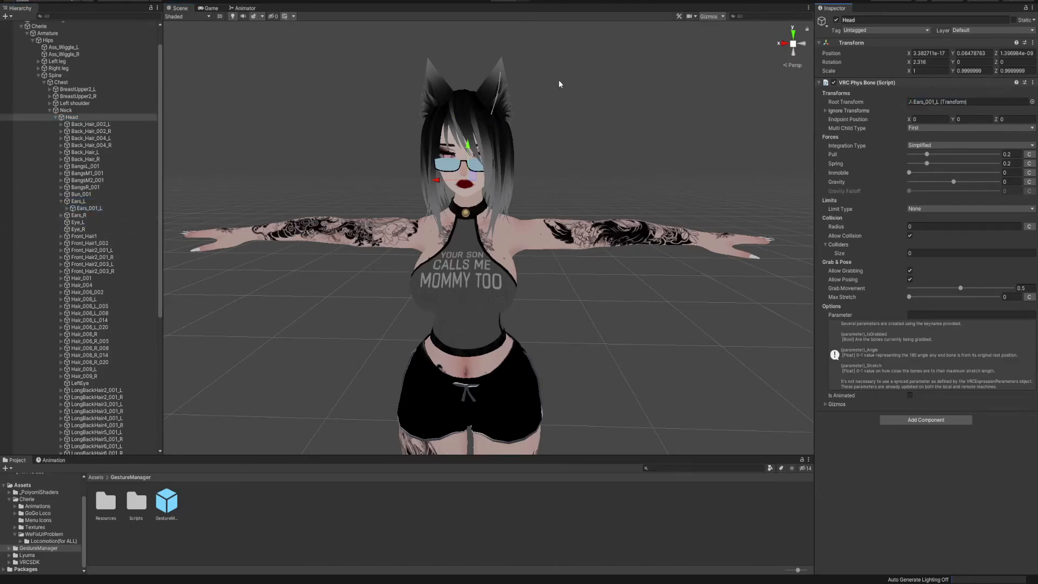
- Try moving the Ears_L bone sideways to see which part of the ear it controls, and undo the move
{"action": "left_click", "coordinate": [81, 201]}
{"action": "left_click_drag", "start_coordinate": [454, 125], "coordinate": [518, 124]}
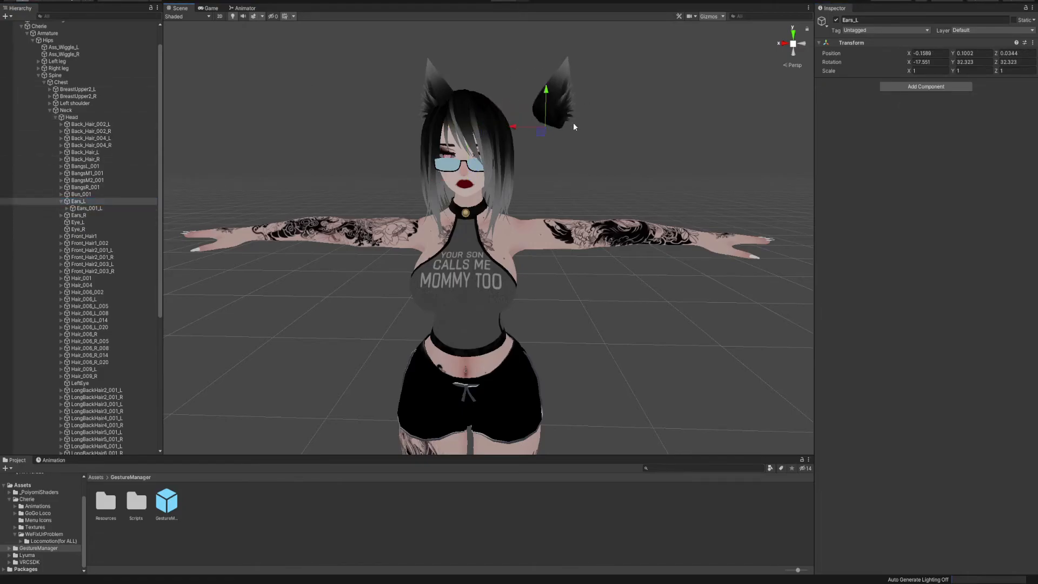
{"action": "key", "text": "ctrl+z"}
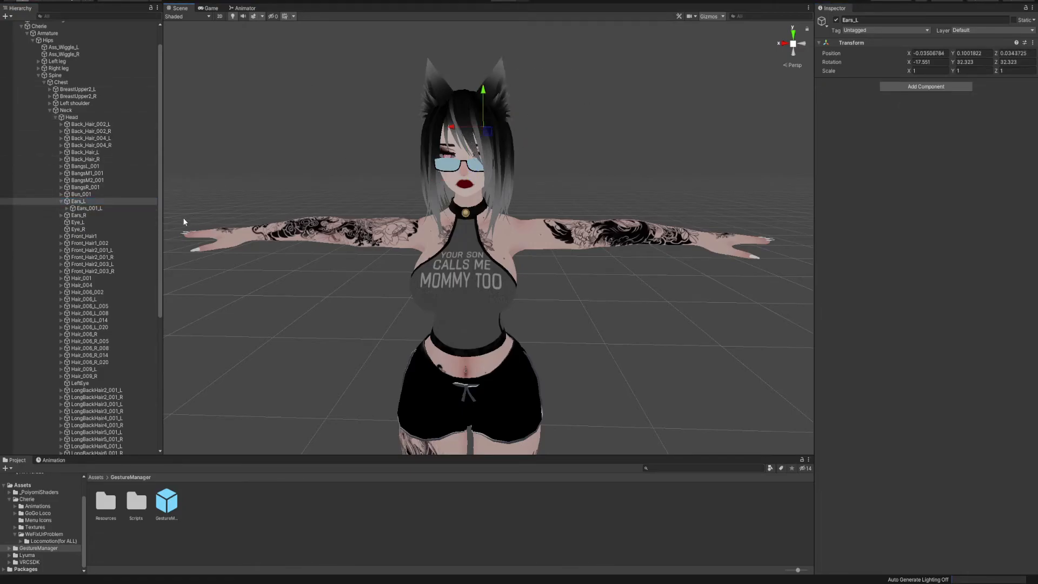
- Duplicate the ear Phys Bone component on the Head bone and set the copy's Root Transform to Ears_001_R
{"action": "left_click", "coordinate": [71, 117]}
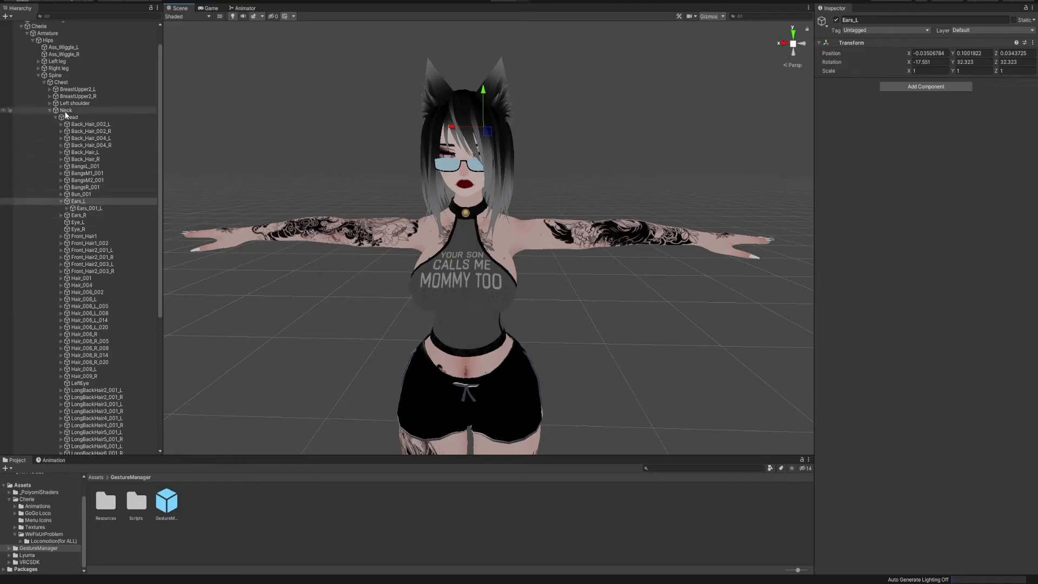
{"action": "left_click", "coordinate": [61, 215]}
{"action": "left_click", "coordinate": [1033, 82]}
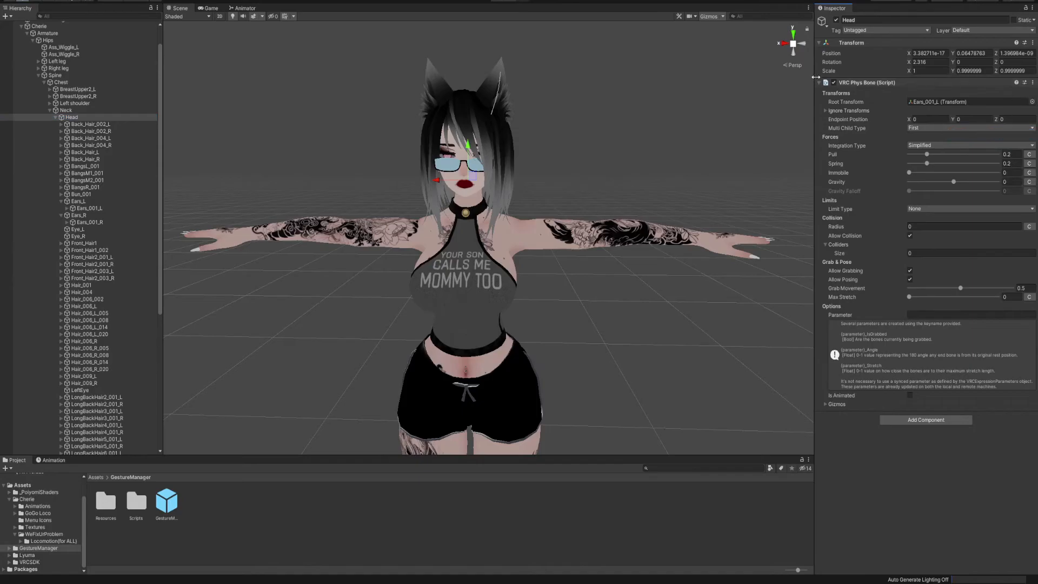
{"action": "left_click", "coordinate": [865, 82]}
{"action": "left_click", "coordinate": [1033, 83]}
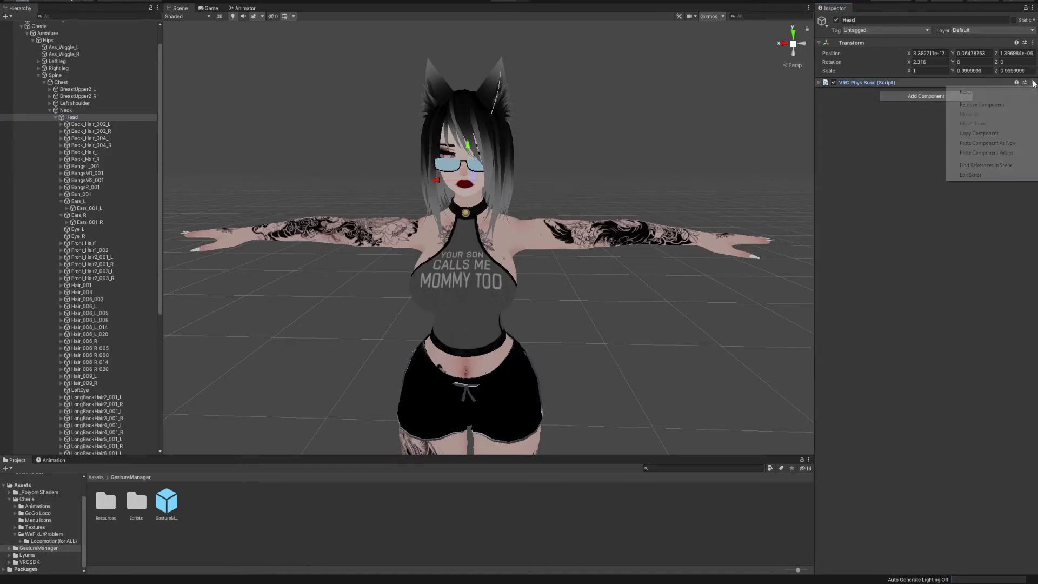
{"action": "left_click", "coordinate": [985, 144]}
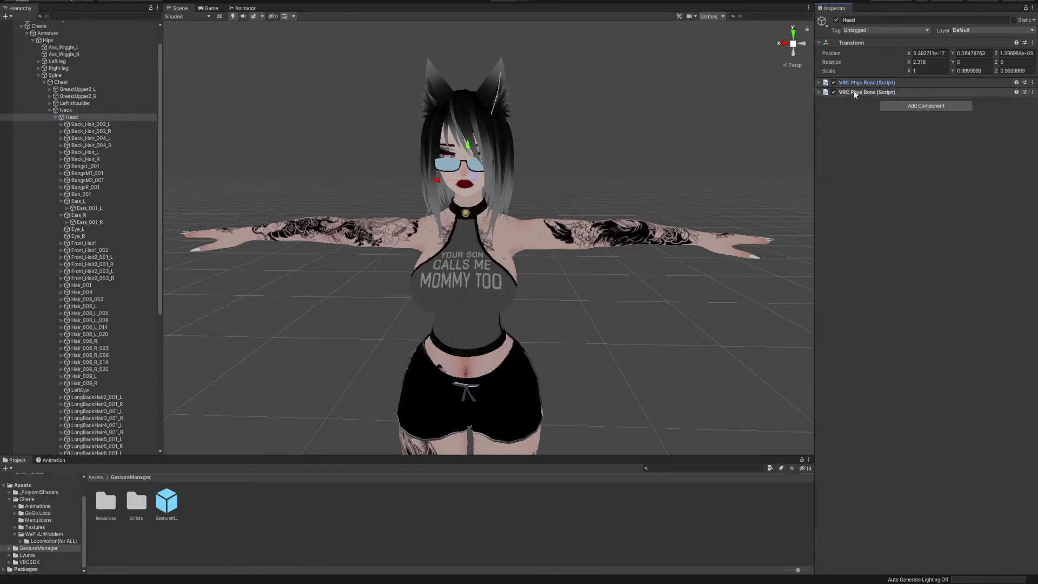
{"action": "left_click", "coordinate": [820, 92]}
{"action": "left_click_drag", "start_coordinate": [90, 223], "coordinate": [932, 114]}
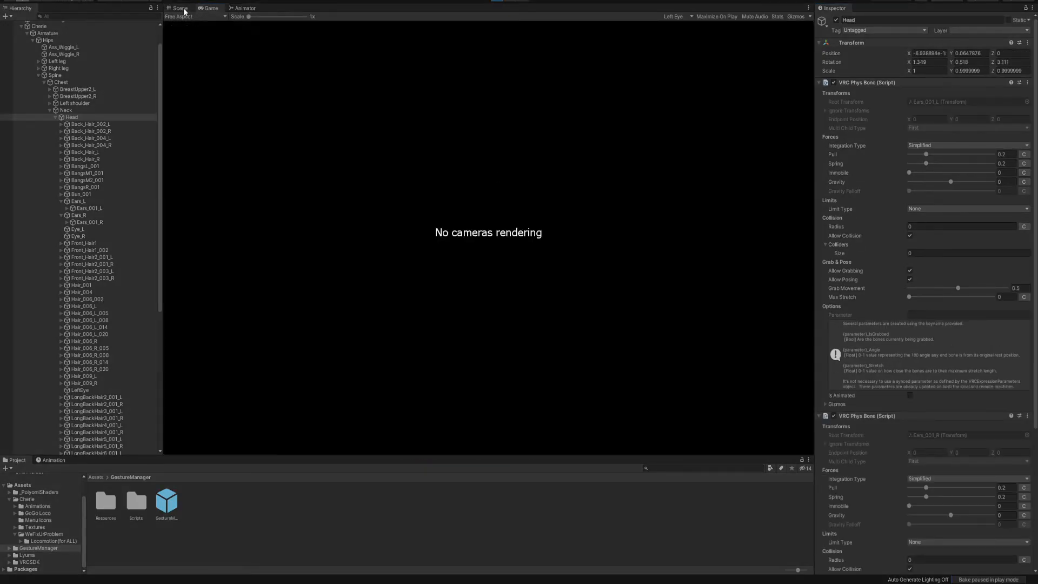
- In play mode, shift the Cherie avatar sideways and check the bone movement from the front and from behind
{"action": "left_click", "coordinate": [180, 8]}
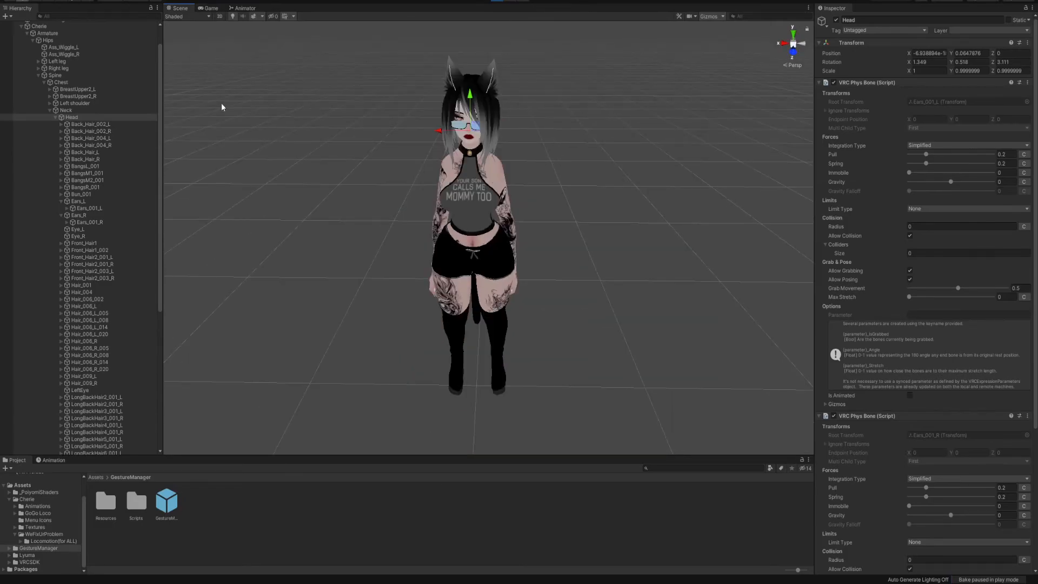
{"action": "left_click", "coordinate": [39, 26]}
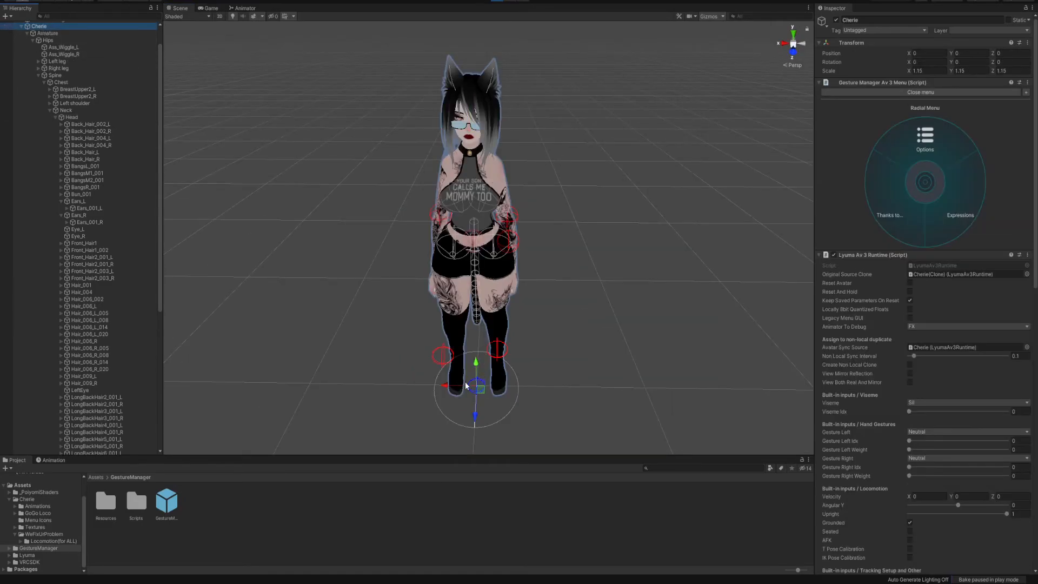
{"action": "mouse_move", "coordinate": [467, 387]}
{"action": "left_mouse_down"}
{"action": "mouse_move", "coordinate": [429, 388]}
{"action": "mouse_move", "coordinate": [451, 384]}
{"action": "left_mouse_up"}
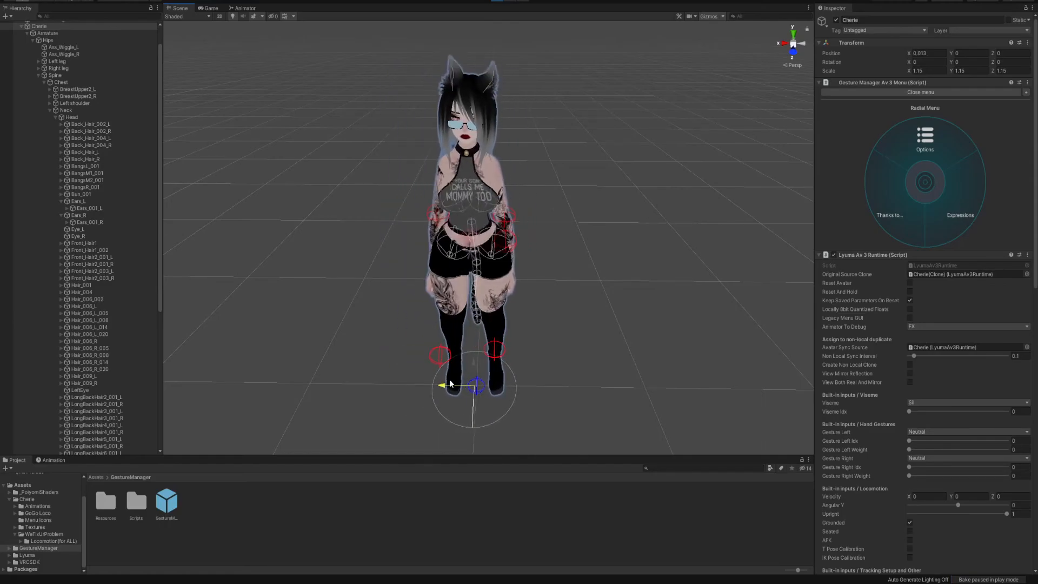
{"action": "right_click_drag", "start_coordinate": [495, 176], "coordinate": [475, 223]}
{"action": "mouse_move", "coordinate": [492, 309]}
{"action": "left_mouse_down"}
{"action": "mouse_move", "coordinate": [512, 309]}
{"action": "mouse_move", "coordinate": [486, 311]}
{"action": "mouse_move", "coordinate": [498, 304]}
{"action": "mouse_move", "coordinate": [483, 299]}
{"action": "left_mouse_up"}
{"action": "right_click_drag", "start_coordinate": [483, 299], "coordinate": [480, 204]}
{"action": "left_click_drag", "start_coordinate": [460, 452], "coordinate": [477, 413]}
{"action": "key", "text": "ctrl+z"}
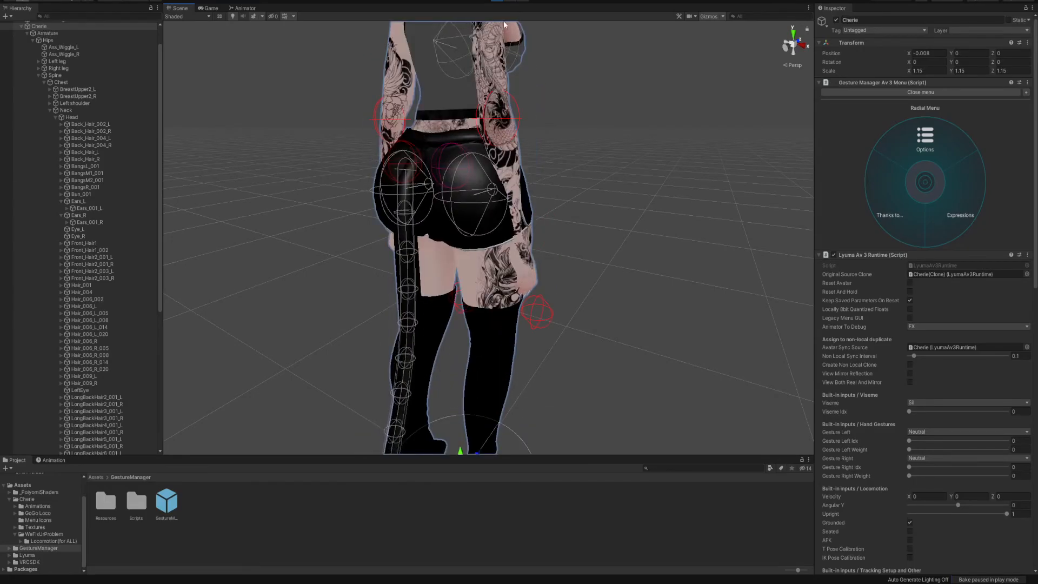
- Leave play mode and turn off Allow Posing on both ear Phys Bones of the Head bone
{"action": "left_click", "coordinate": [494, 1]}
{"action": "right_click_drag", "start_coordinate": [469, 51], "coordinate": [471, 109]}
{"action": "middle_click_drag", "start_coordinate": [471, 109], "coordinate": [546, 176]}
{"action": "right_click_drag", "start_coordinate": [546, 177], "coordinate": [403, 195]}
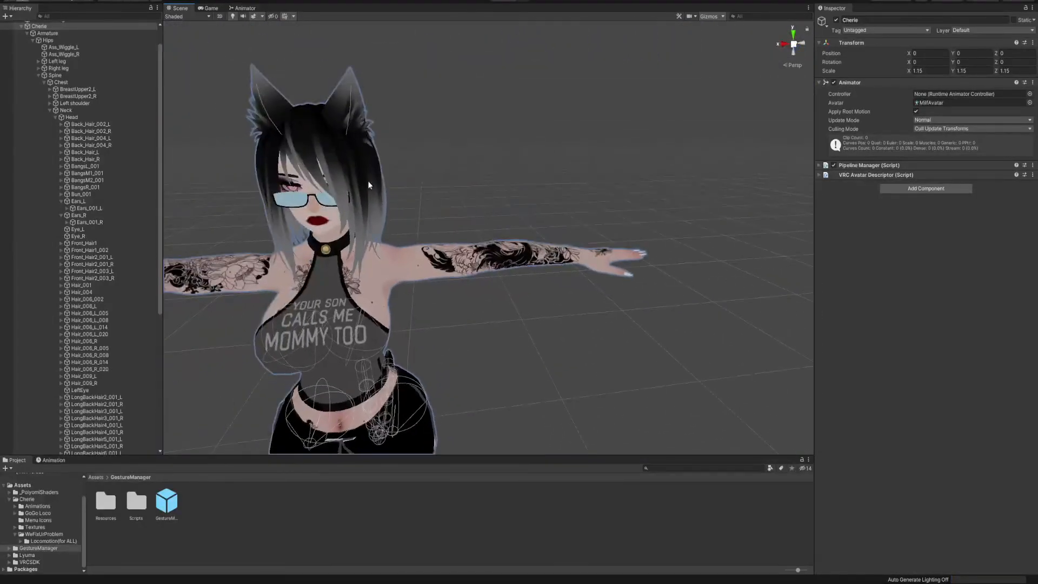
{"action": "left_click", "coordinate": [77, 118]}
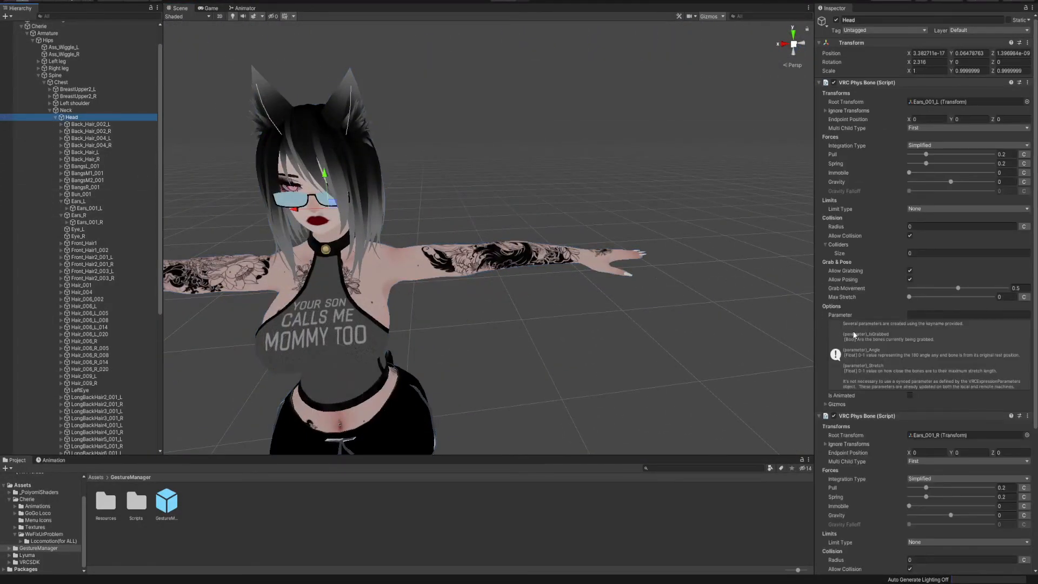
{"action": "scroll", "coordinate": [920, 273], "scroll_direction": "down", "scroll_amount": 5}
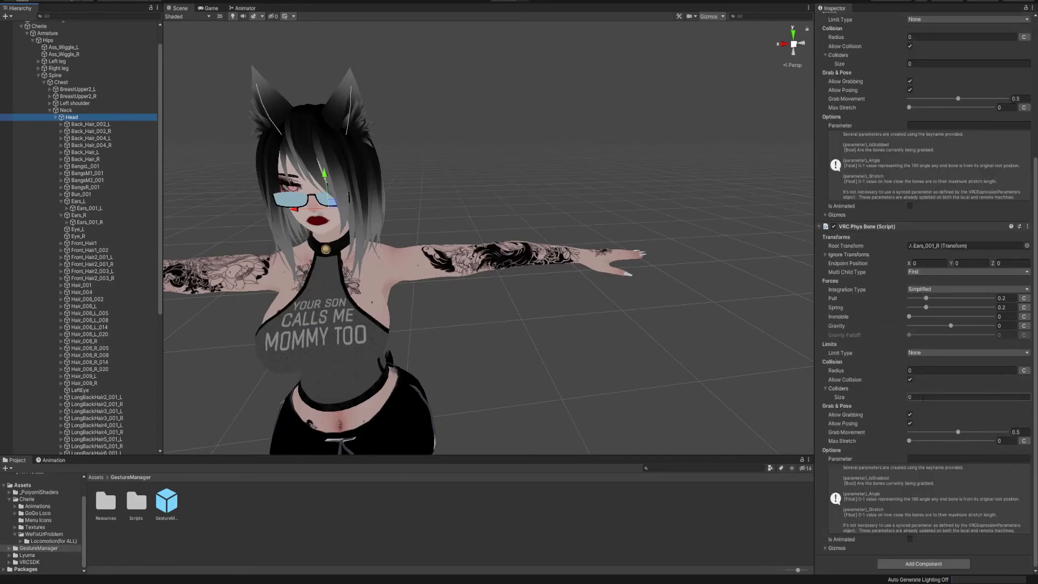
{"action": "left_click", "coordinate": [910, 424]}
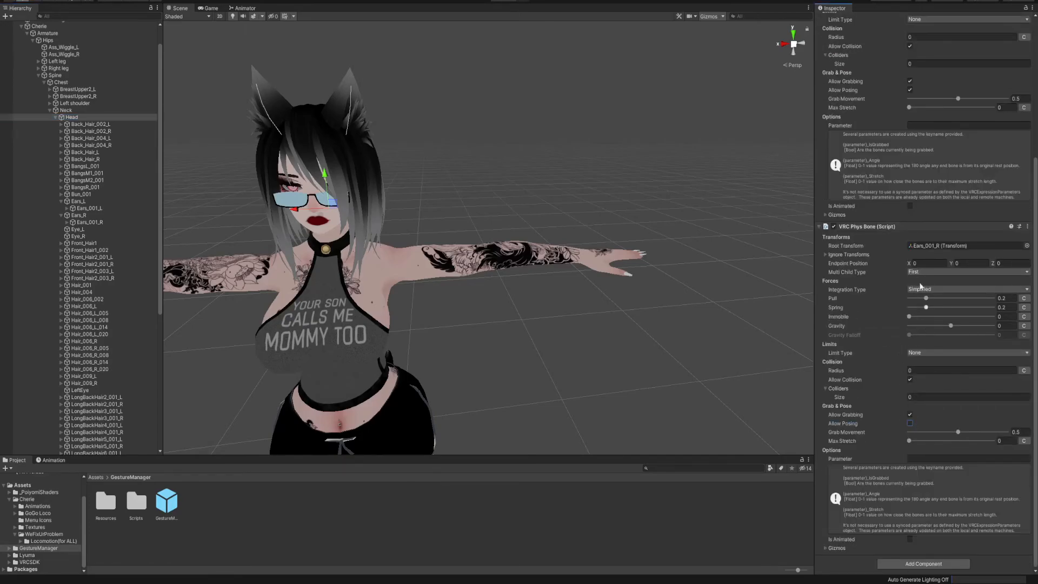
{"action": "left_click", "coordinate": [910, 91]}
- Examine the avatar's head, chest, hips, legs and tail from the front and the sides
{"action": "right_click_drag", "start_coordinate": [590, 199], "coordinate": [574, 189]}
{"action": "middle_click_drag", "start_coordinate": [573, 189], "coordinate": [583, 178]}
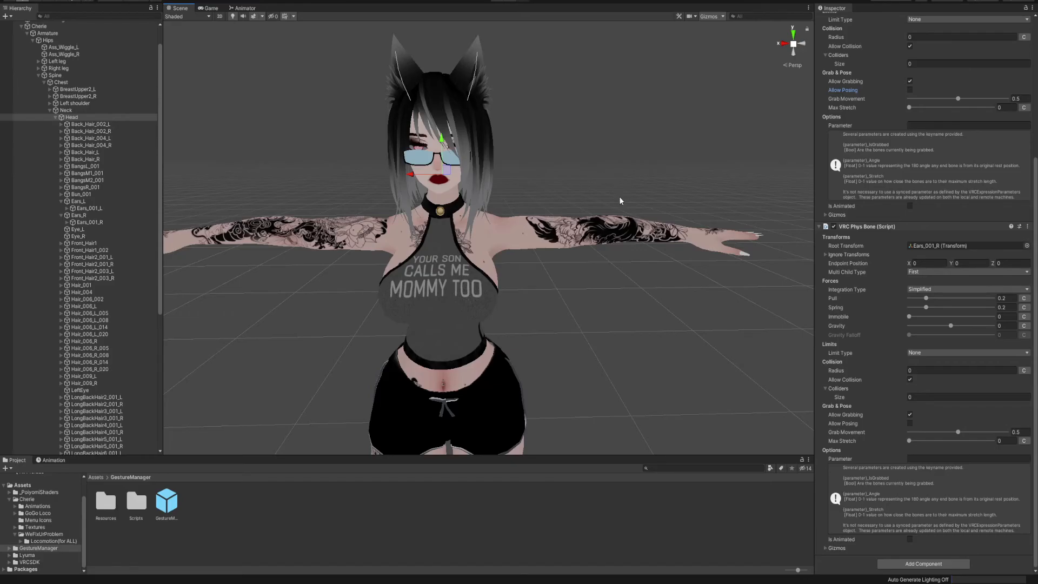
{"action": "right_click_drag", "start_coordinate": [492, 170], "coordinate": [509, 204]}
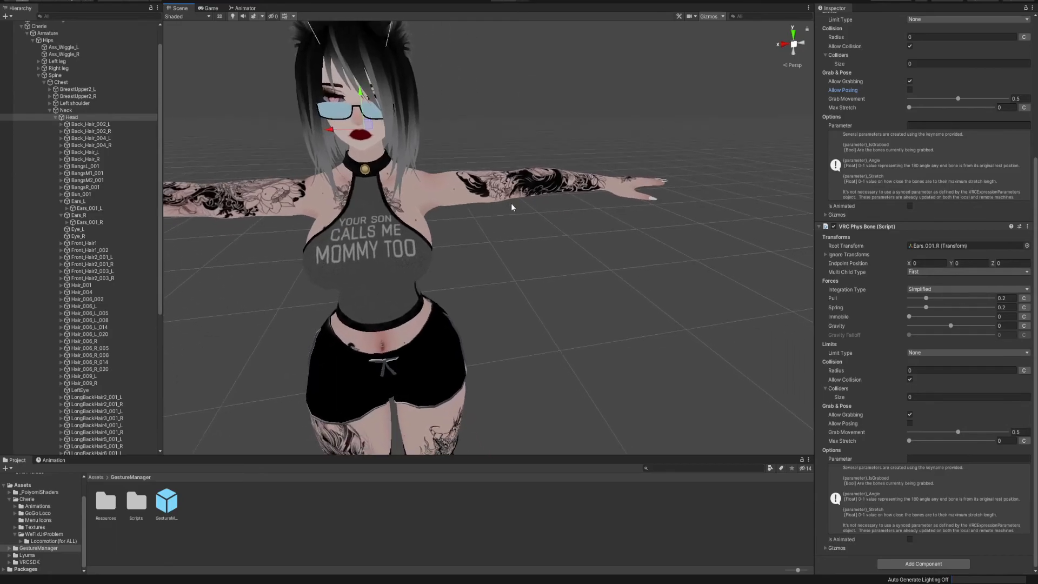
{"action": "middle_click_drag", "start_coordinate": [509, 204], "coordinate": [521, 123]}
{"action": "right_click_drag", "start_coordinate": [500, 137], "coordinate": [549, 134]}
{"action": "middle_click_drag", "start_coordinate": [549, 134], "coordinate": [649, 104]}
{"action": "right_click_drag", "start_coordinate": [498, 102], "coordinate": [472, 121]}
{"action": "middle_click_drag", "start_coordinate": [525, 109], "coordinate": [444, 140]}
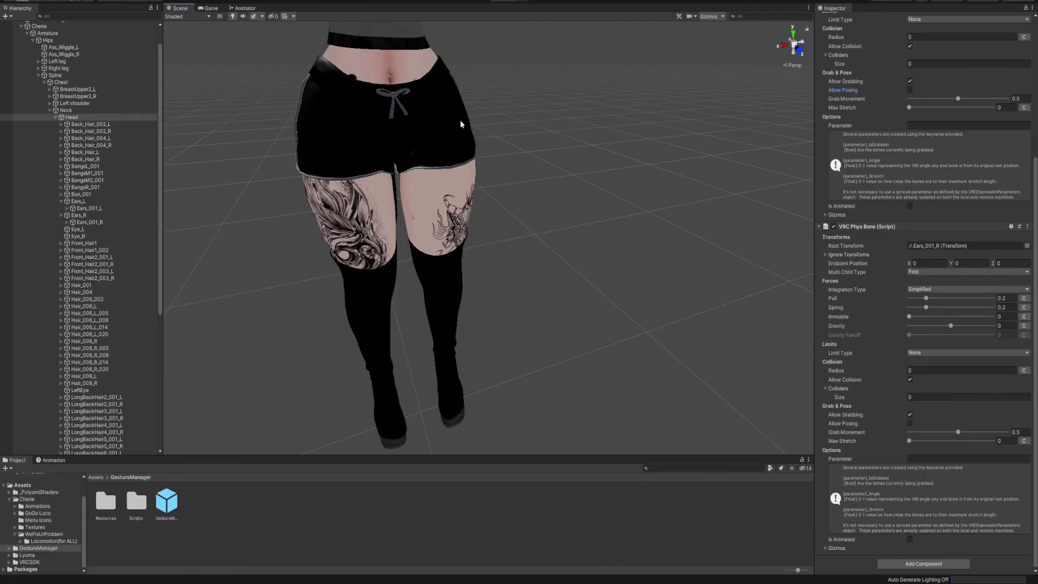
{"action": "right_click_drag", "start_coordinate": [425, 182], "coordinate": [396, 150]}
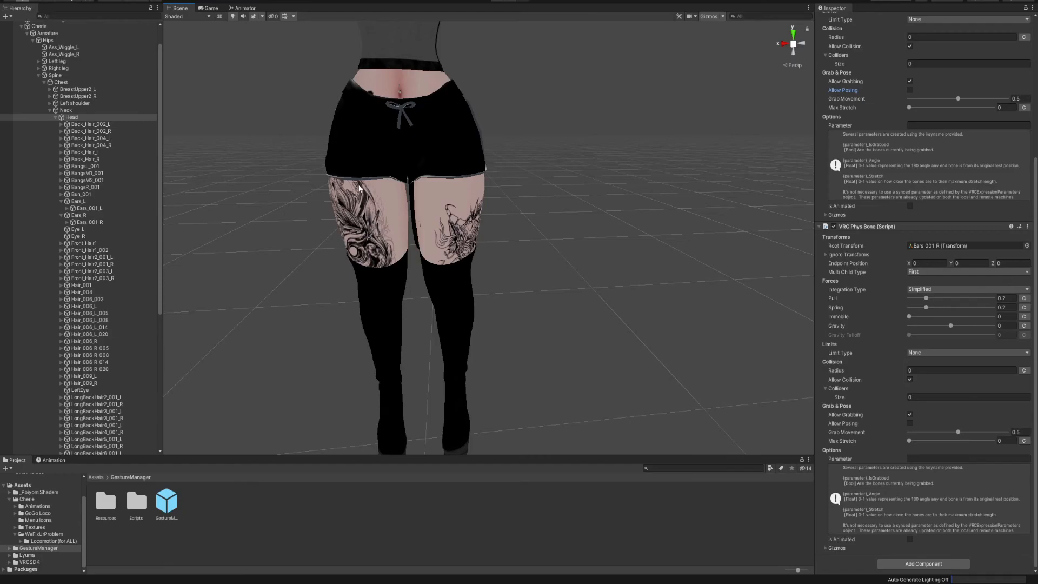
{"action": "right_click_drag", "start_coordinate": [416, 173], "coordinate": [506, 176]}
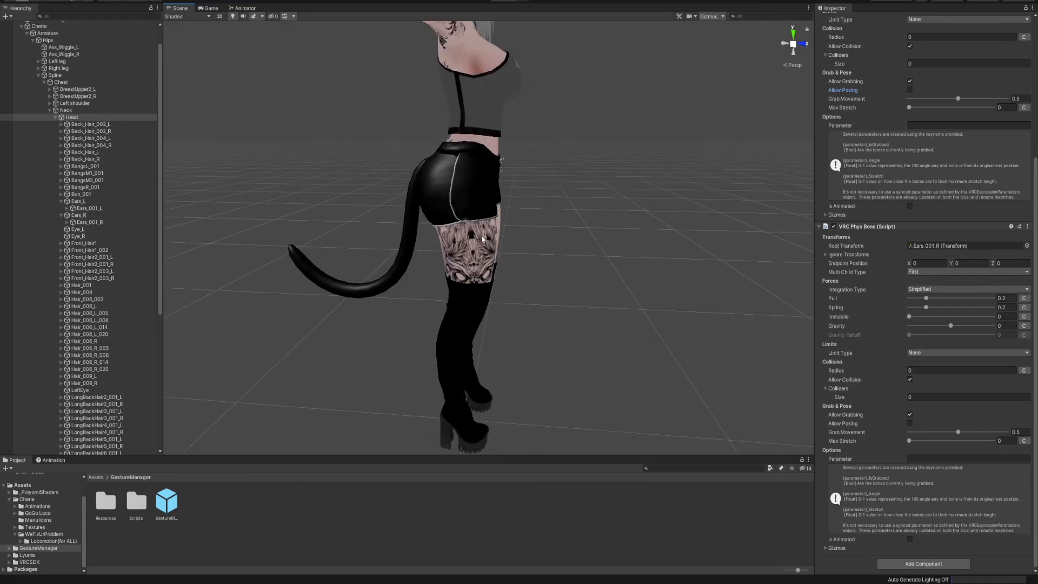
{"action": "right_click_drag", "start_coordinate": [483, 233], "coordinate": [415, 190]}
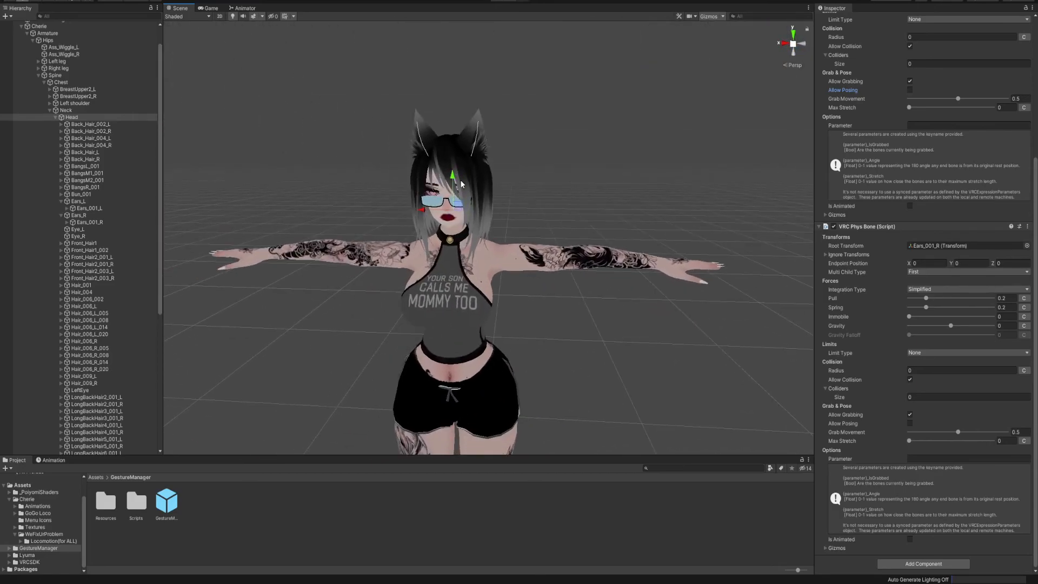
{"action": "right_click_drag", "start_coordinate": [536, 252], "coordinate": [511, 238]}
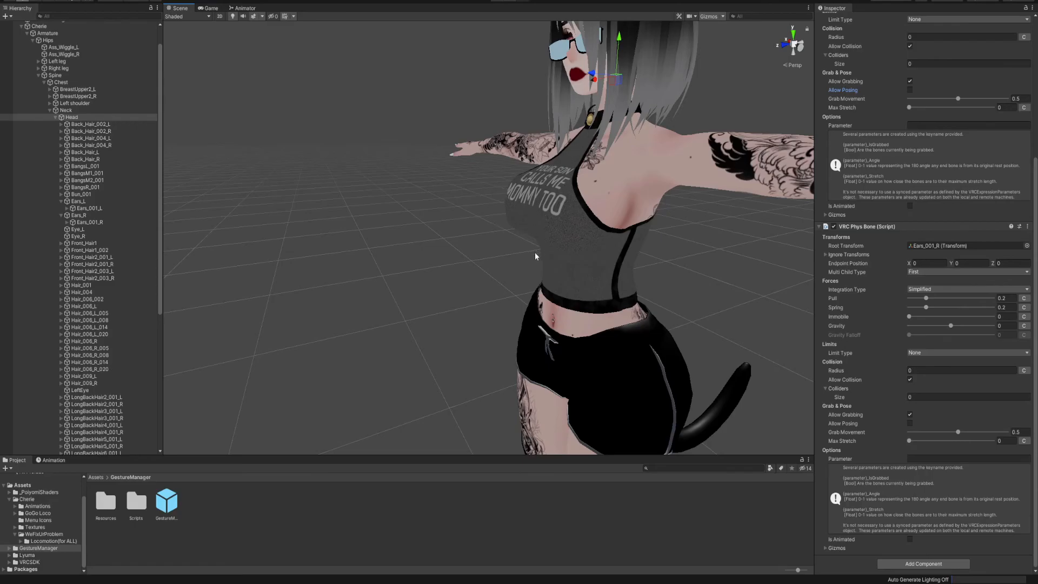
{"action": "key", "text": "e"}
{"action": "right_click_drag", "start_coordinate": [607, 91], "coordinate": [612, 167]}
{"action": "scroll", "coordinate": [566, 281], "scroll_direction": "down", "scroll_amount": 6}
{"action": "middle_click_drag", "start_coordinate": [612, 167], "coordinate": [575, 162]}
{"action": "right_click_drag", "start_coordinate": [575, 162], "coordinate": [622, 160]}
{"action": "middle_click_drag", "start_coordinate": [478, 153], "coordinate": [533, 160]}
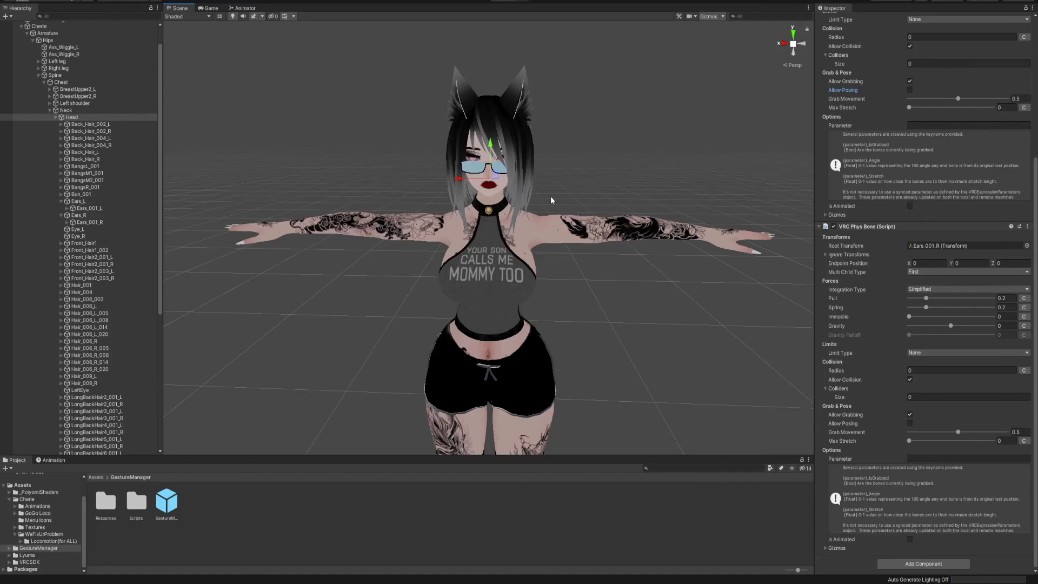
{"action": "scroll", "coordinate": [551, 197], "scroll_direction": "down", "scroll_amount": 3}
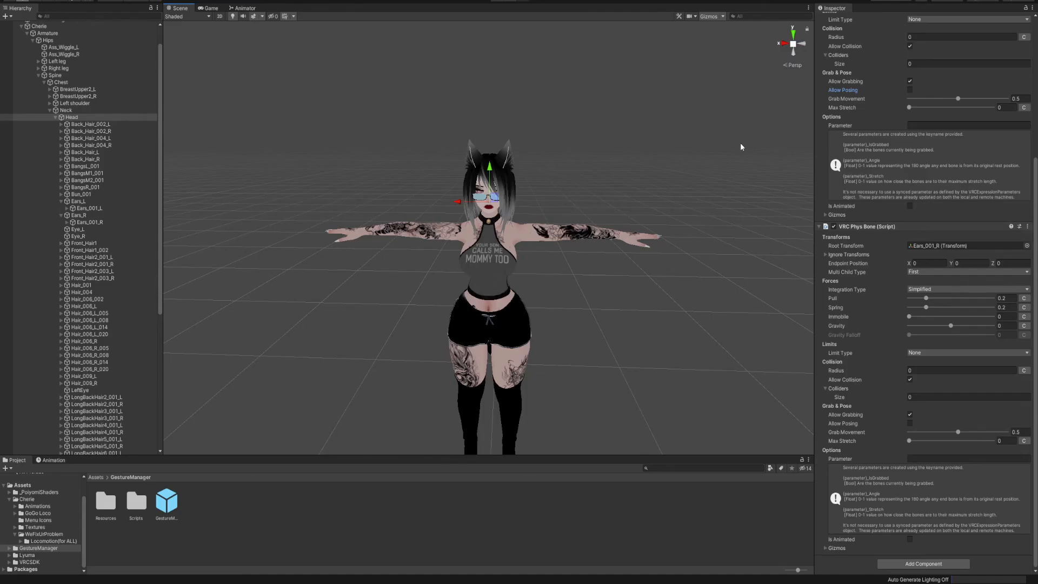
- Dock the VRChat SDK control panel beside the Inspector and start Build & Publish for Android
{"action": "left_click", "coordinate": [680, 119]}
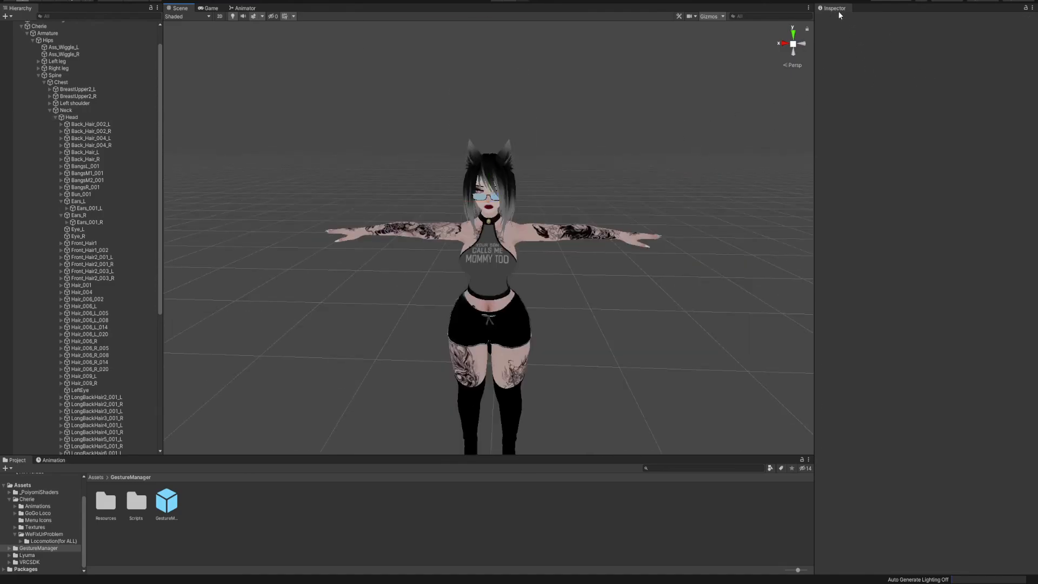
{"action": "scroll", "coordinate": [65, 68], "scroll_direction": "up", "scroll_amount": 2}
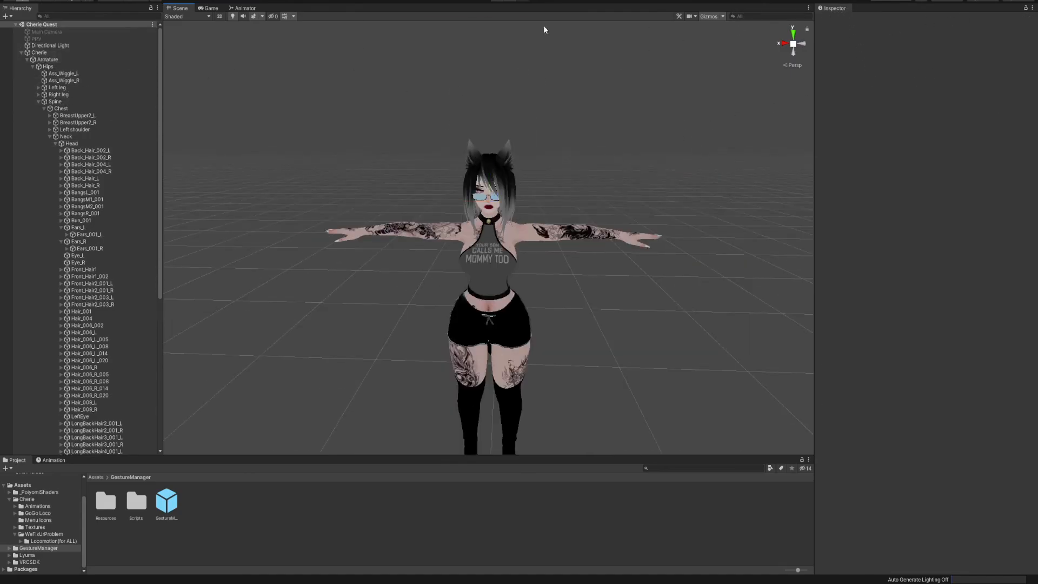
{"action": "left_click", "coordinate": [124, 0]}
{"action": "left_click", "coordinate": [144, 7]}
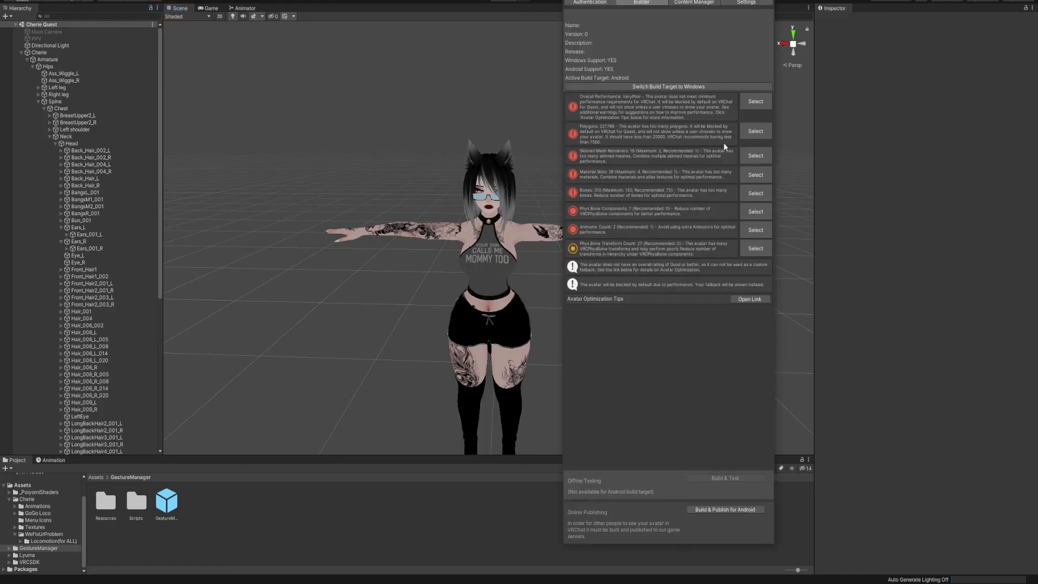
{"action": "left_click_drag", "start_coordinate": [585, 1], "coordinate": [862, 9]}
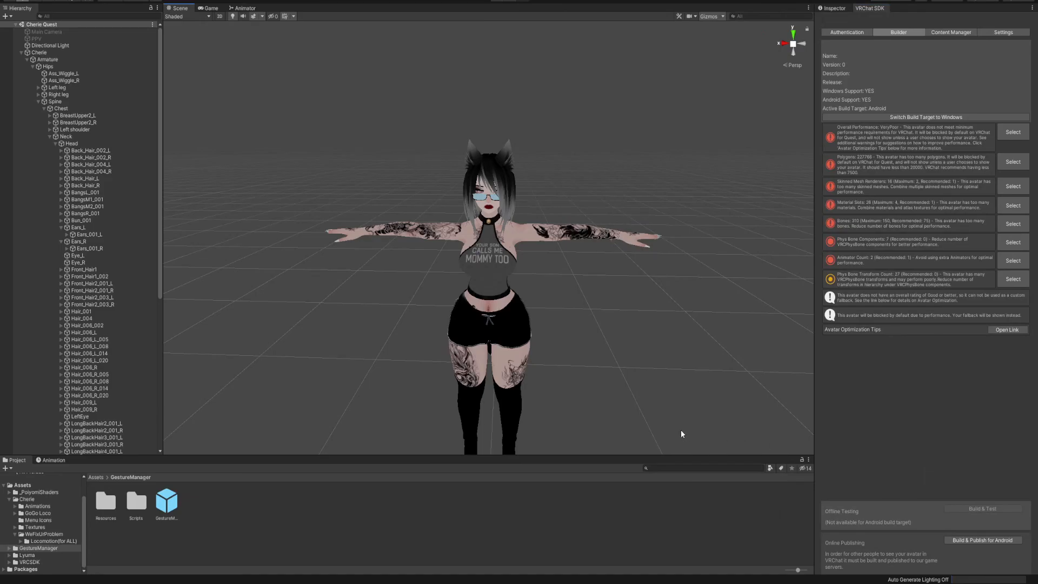
{"action": "left_click", "coordinate": [982, 540]}
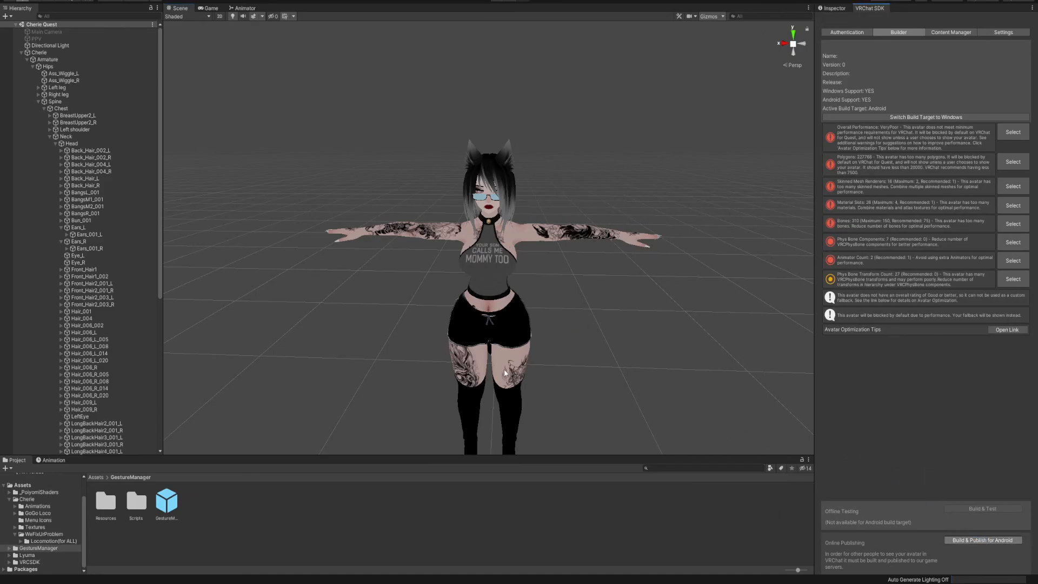